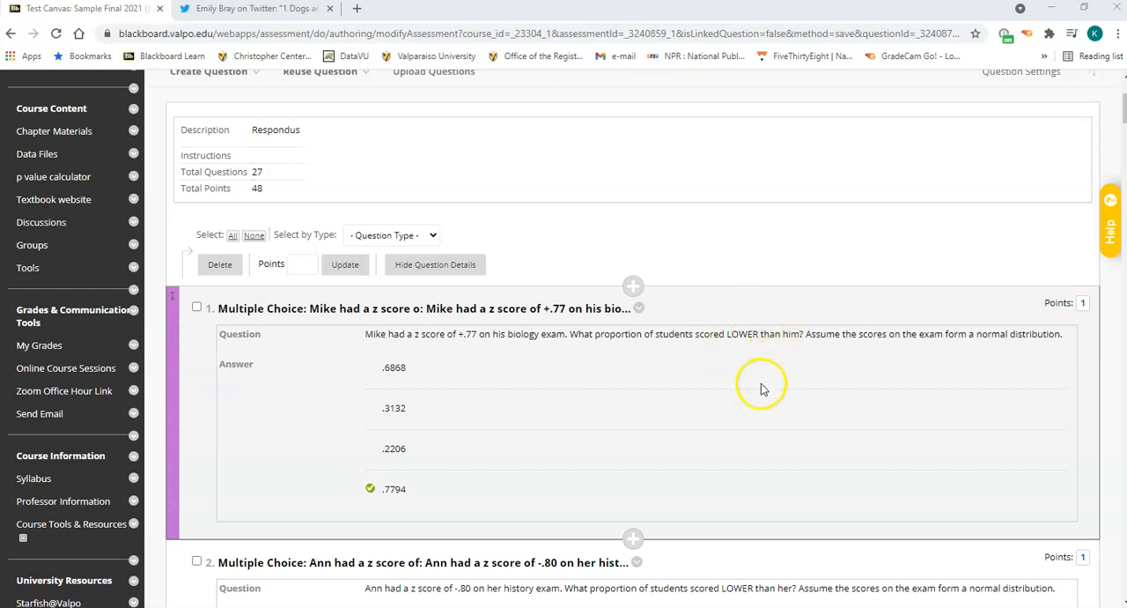
Switch to the Word diagram, move the vertical line to about +0.7, and place "tail" right and "body" left of it.
click(564, 606)
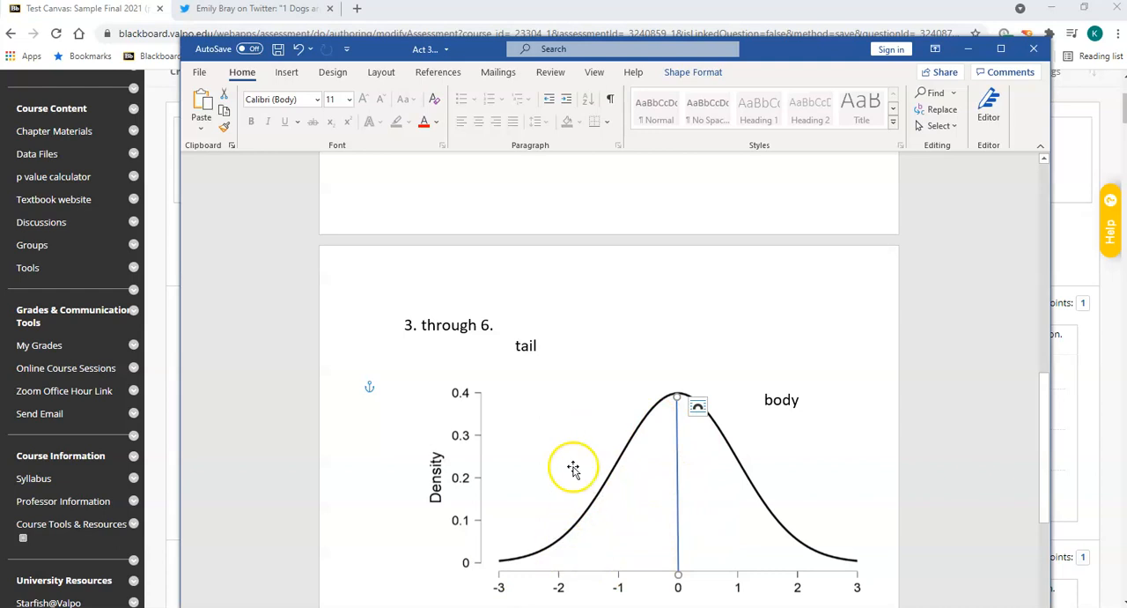
drag(678, 536, 719, 541)
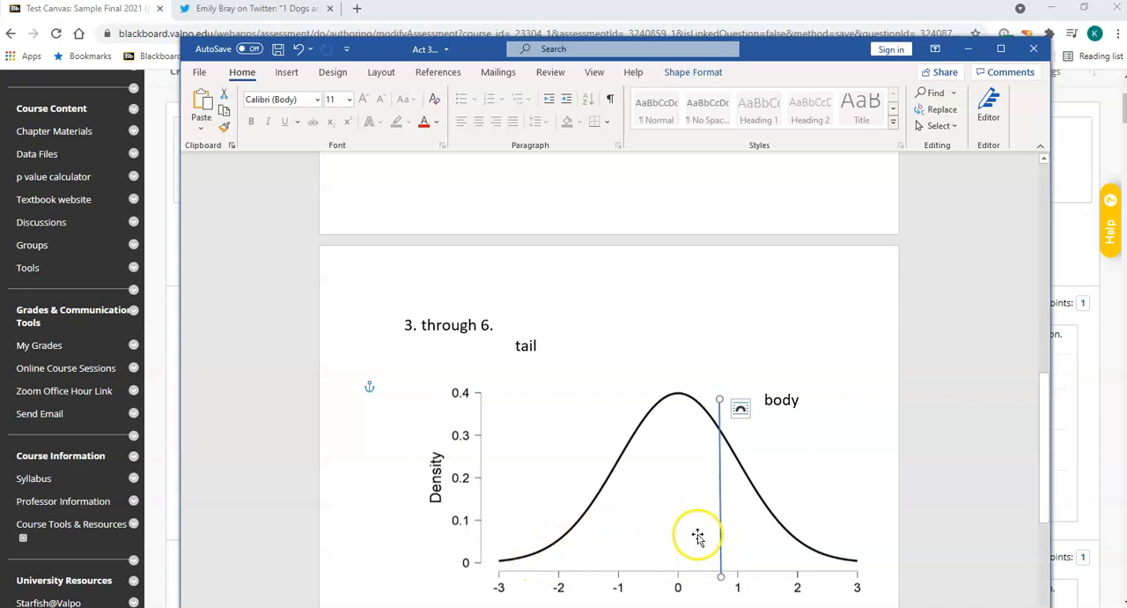
click(785, 389)
drag(787, 385, 812, 432)
click(543, 355)
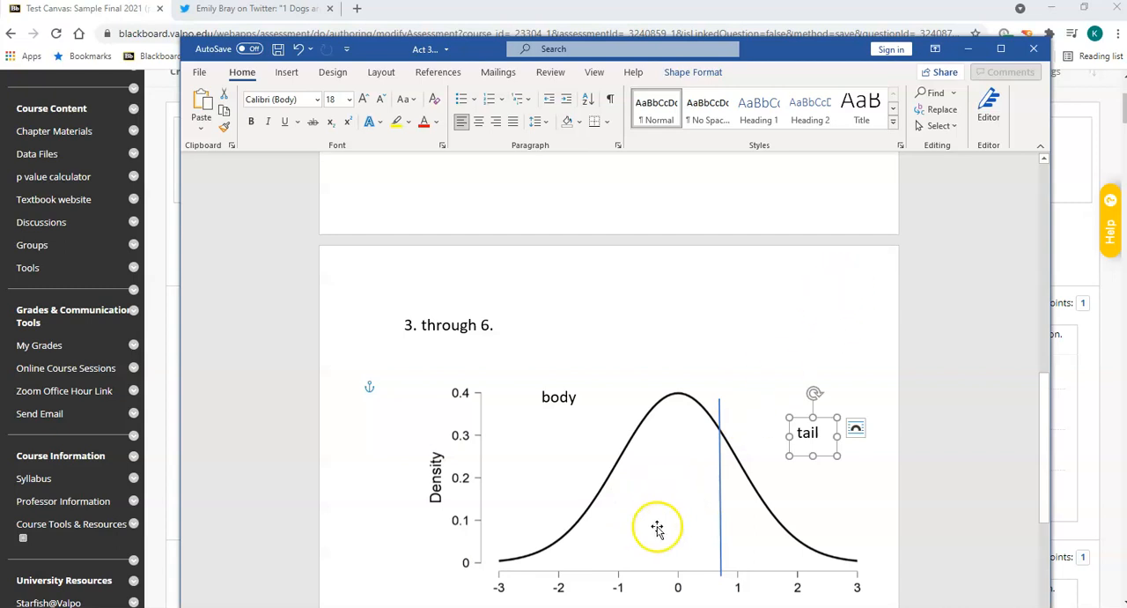
click(968, 48)
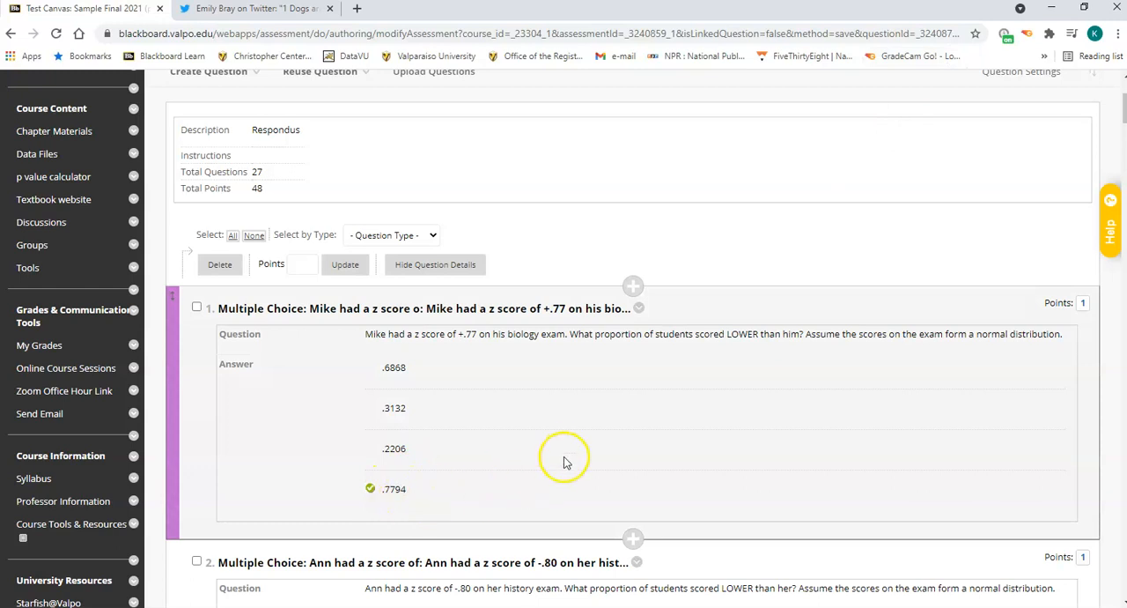
Check question 2 in the Blackboard test and move the vertical line in the Word diagram to about -0.7.
scroll(568, 454, down, 3)
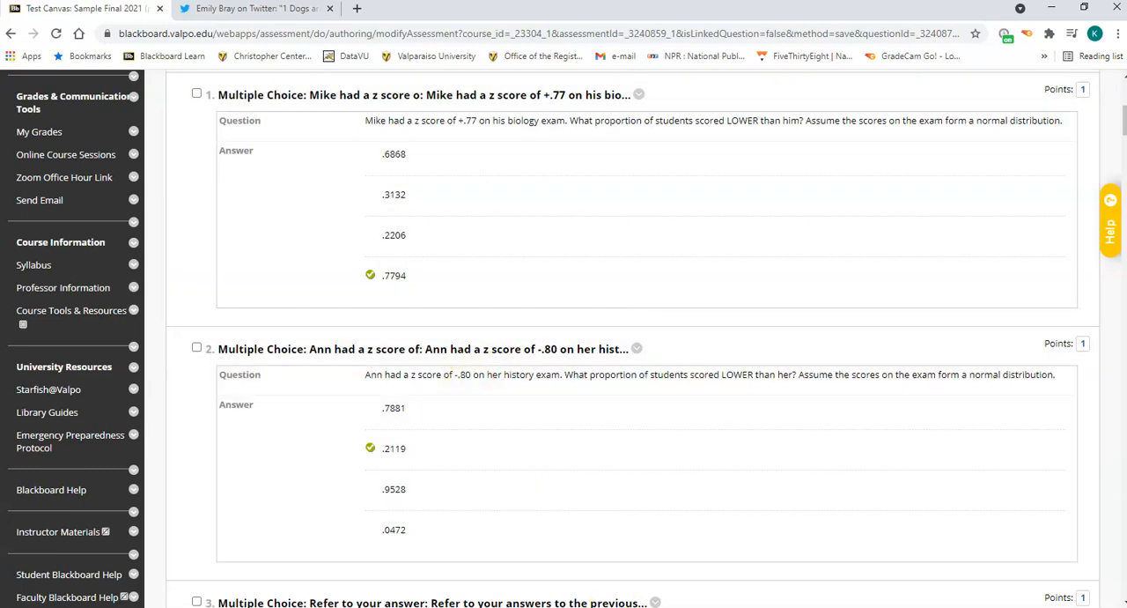
click(595, 607)
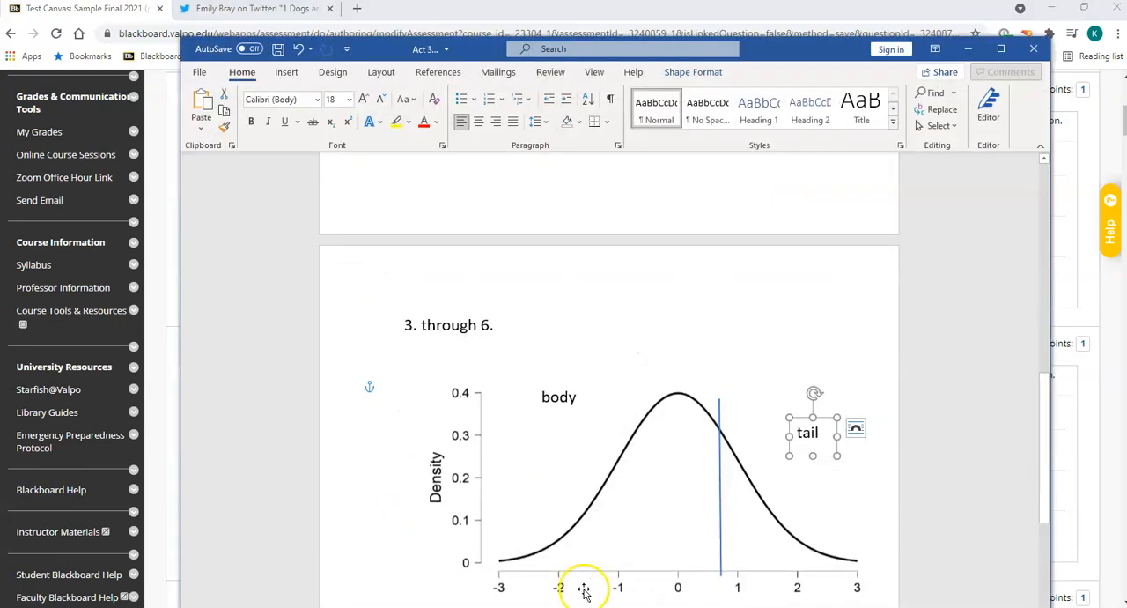
click(722, 545)
drag(721, 545, 636, 541)
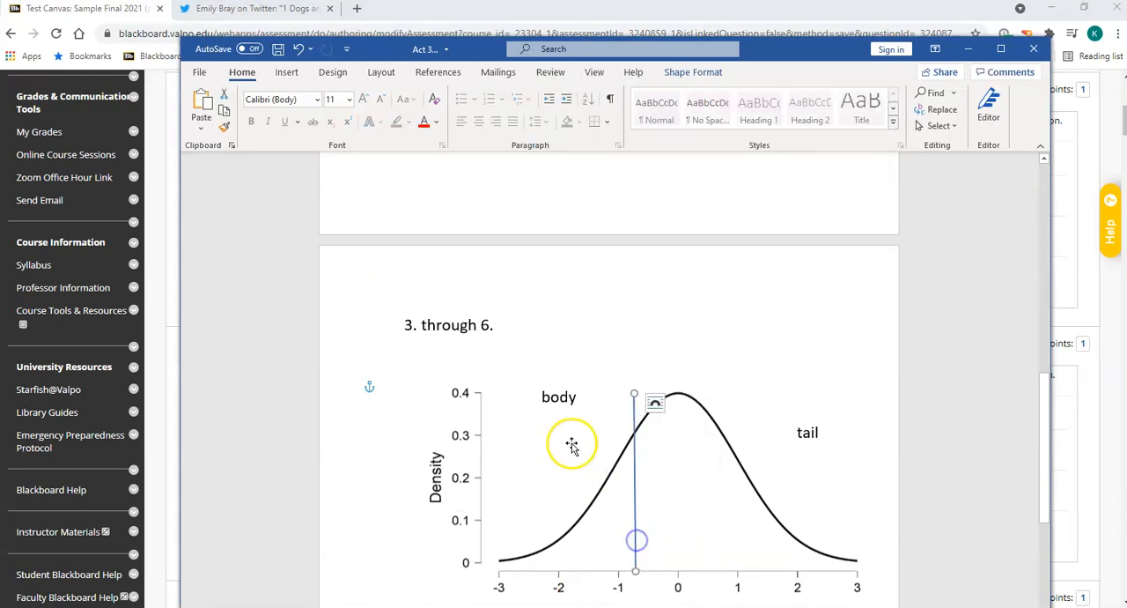
Swap the diagram labels so "body" sits right and "tail" left of the line, and return to the Blackboard test.
click(554, 396)
drag(581, 382, 787, 361)
click(817, 433)
drag(822, 424, 560, 419)
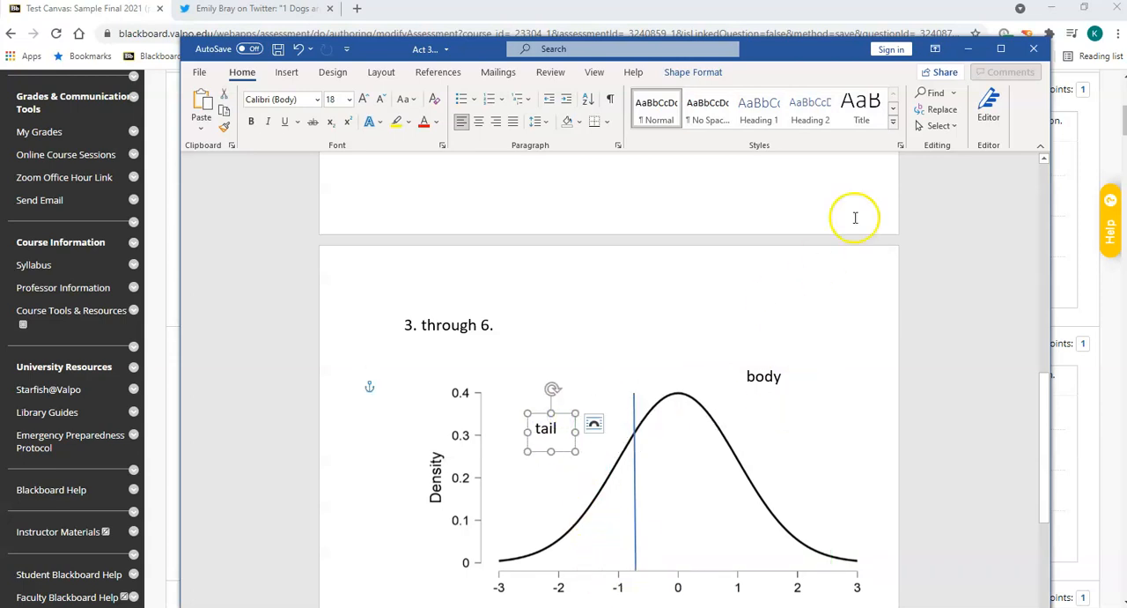
click(968, 50)
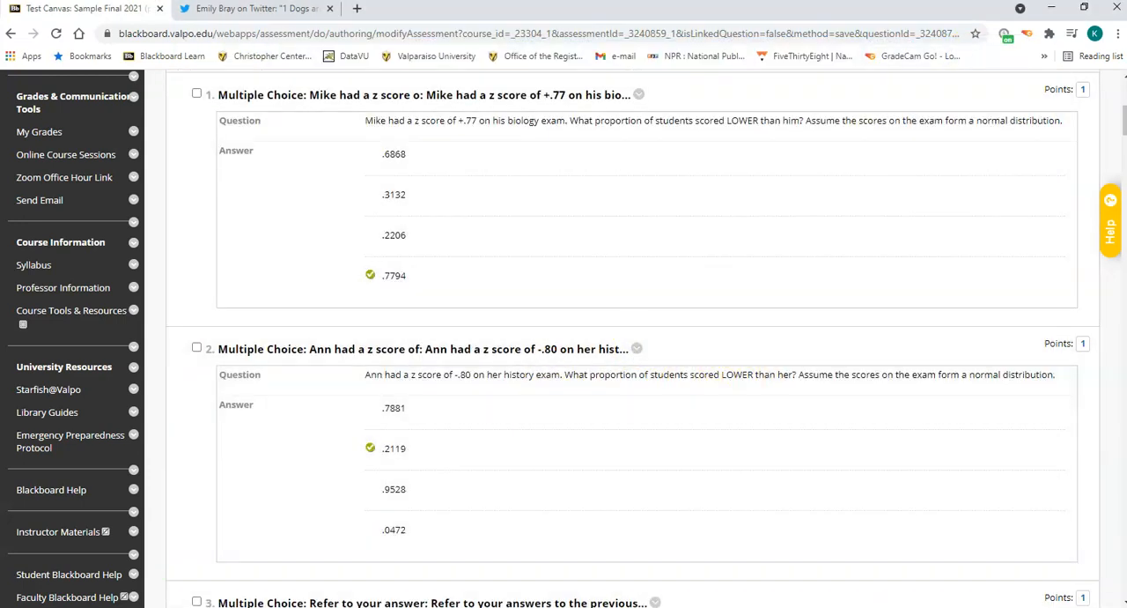
Review the Word curve diagram and compare the answers to questions 1 and 2 in Blackboard to work out question 3.
click(502, 606)
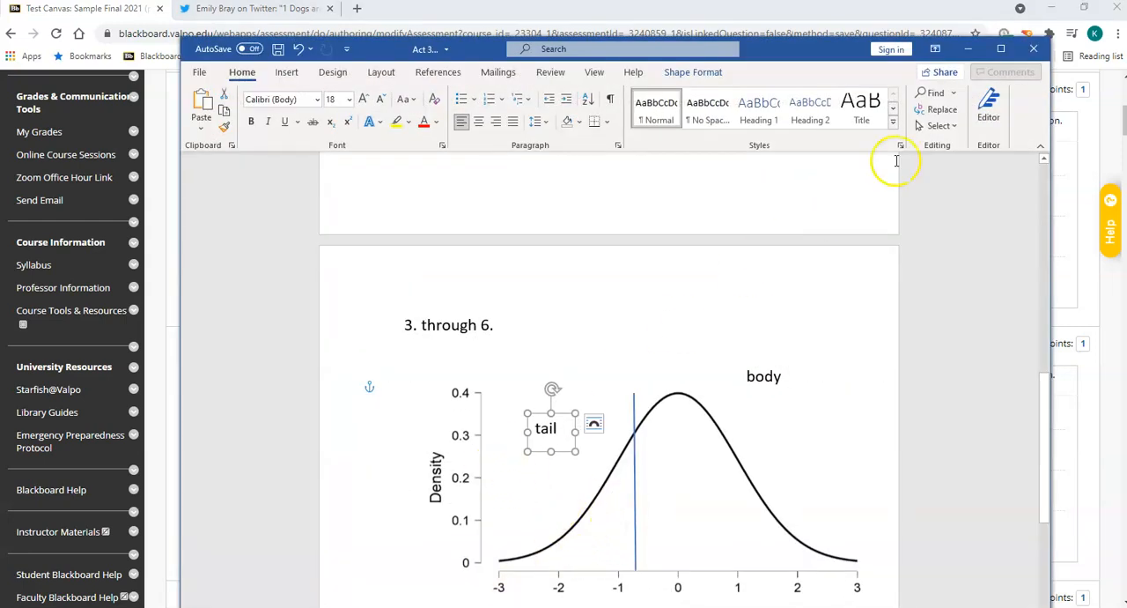
click(968, 49)
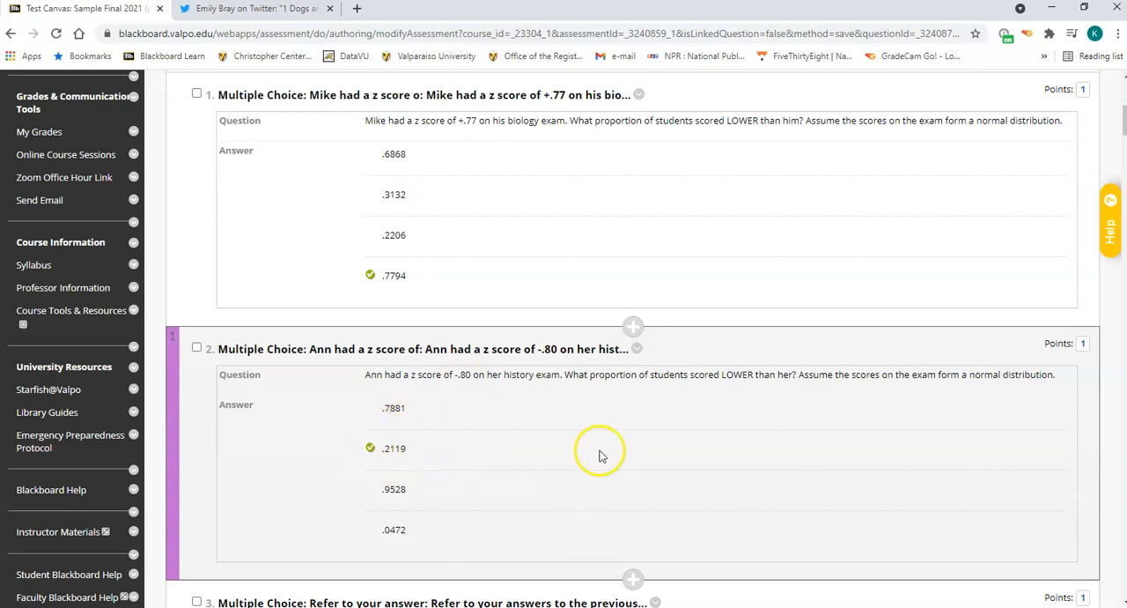
scroll(599, 448, down, 3)
scroll(599, 448, down, 2)
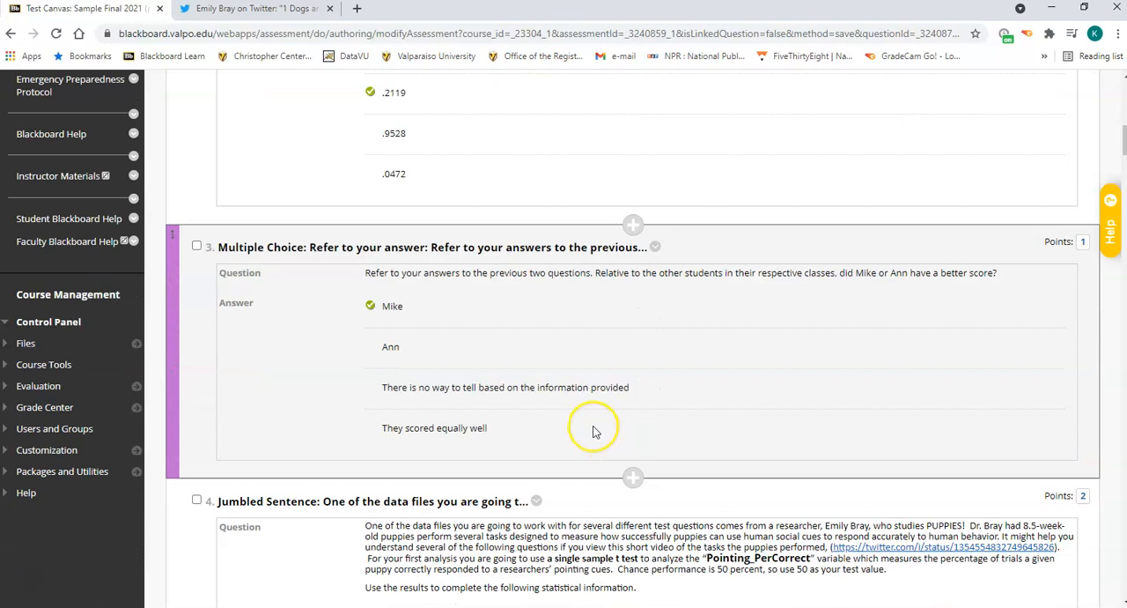
scroll(593, 430, up, 1)
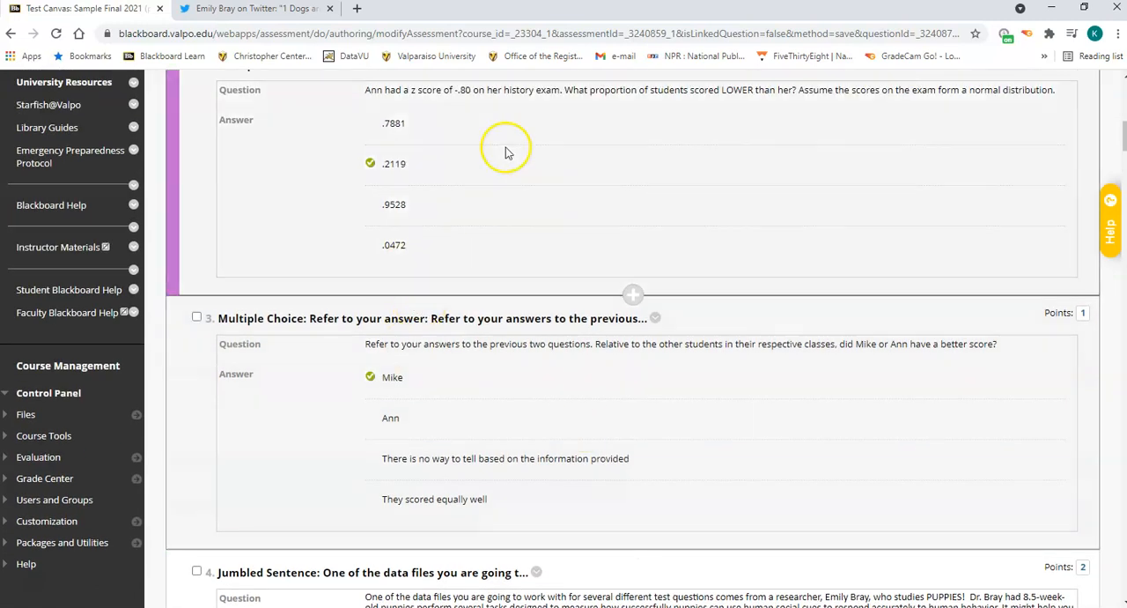
scroll(507, 190, up, 5)
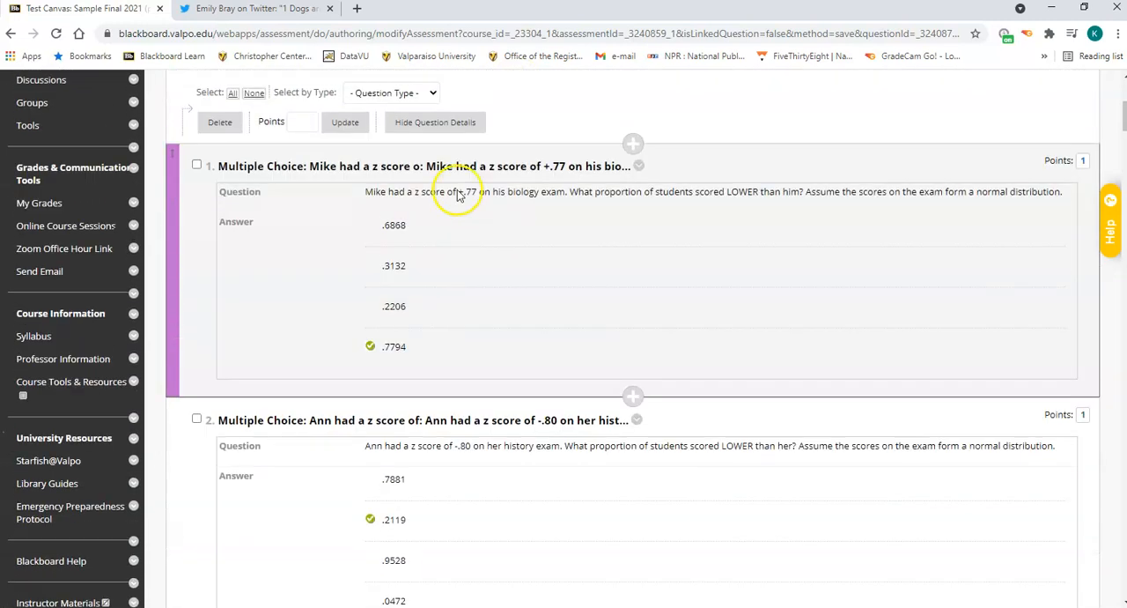
scroll(460, 491, down, 5)
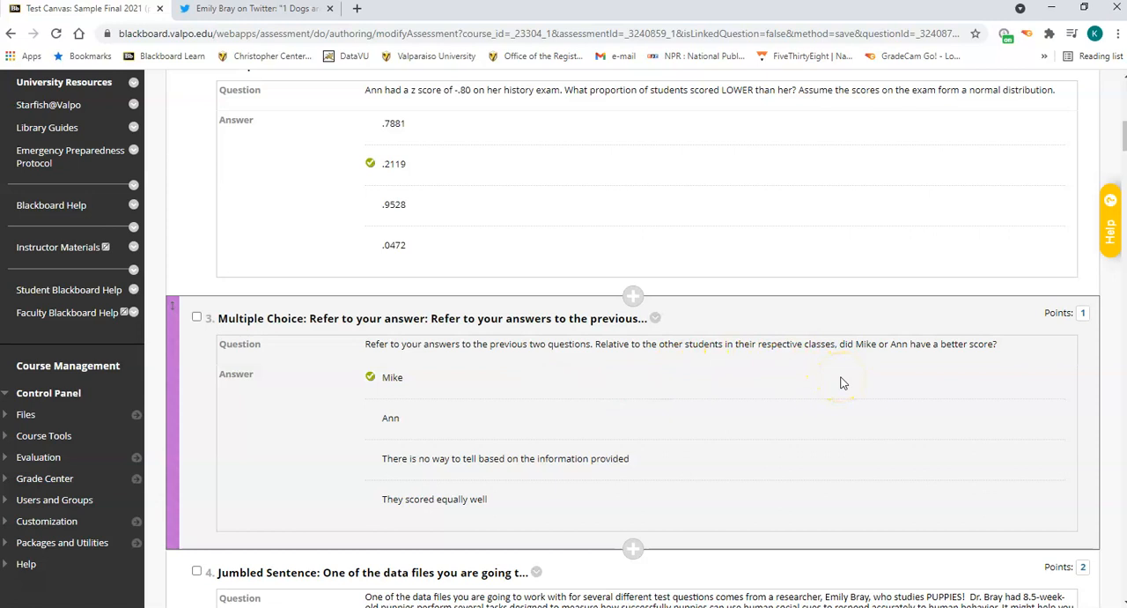
scroll(516, 428, up, 3)
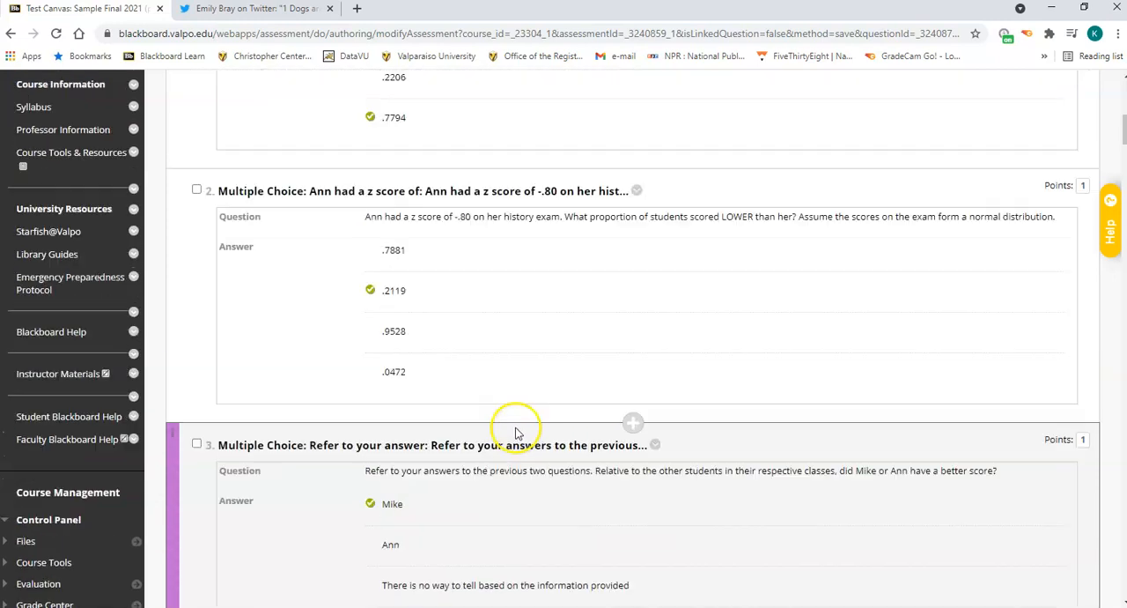
scroll(508, 448, up, 1)
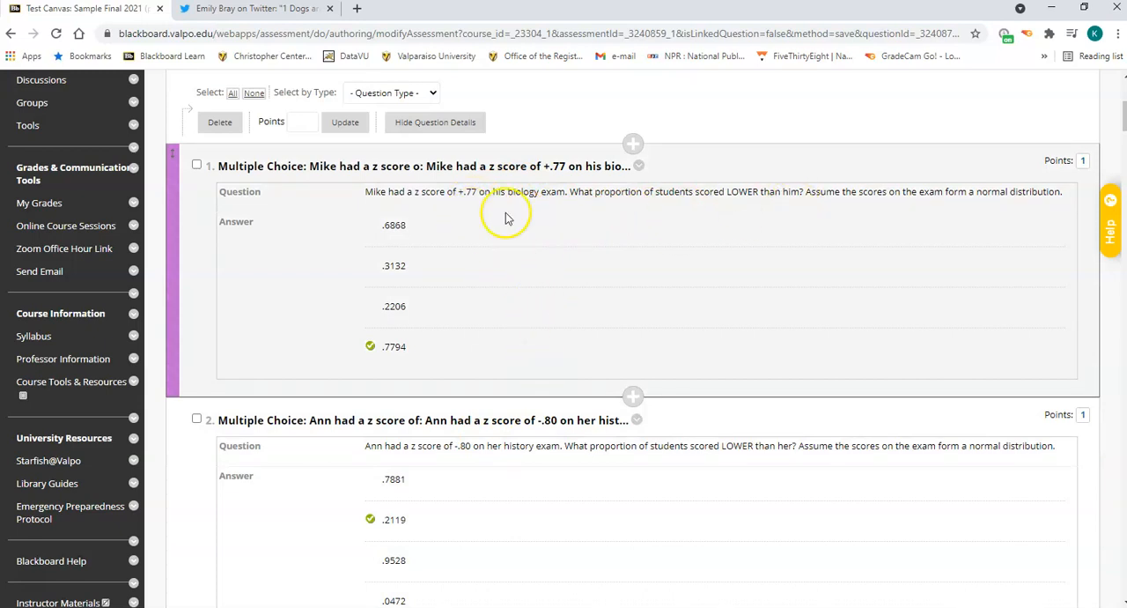
scroll(529, 471, down, 5)
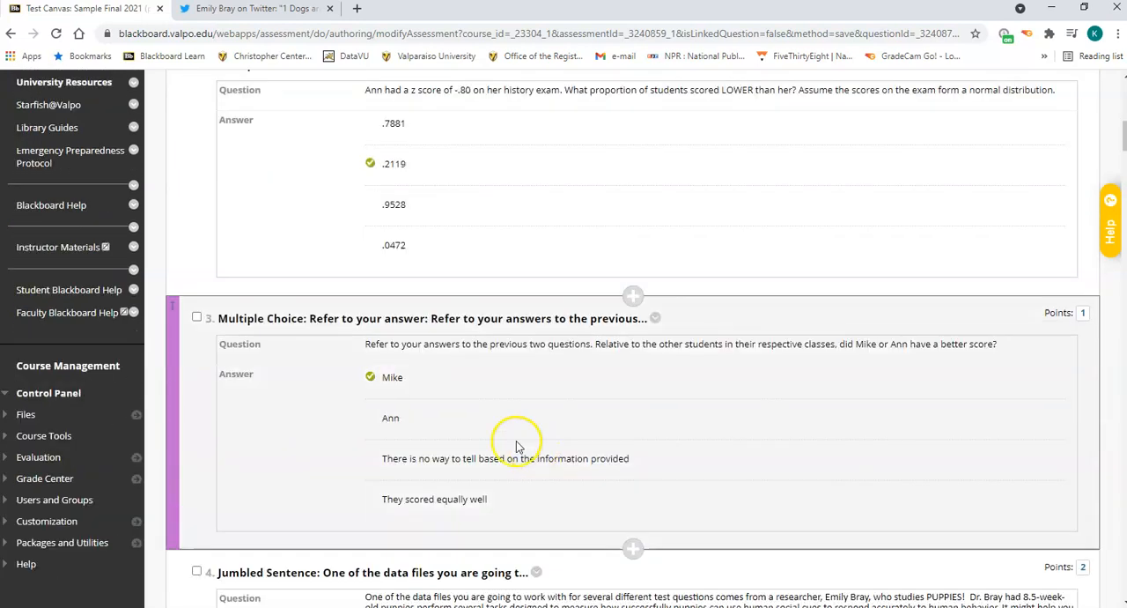
scroll(428, 402, up, 5)
scroll(432, 405, down, 3)
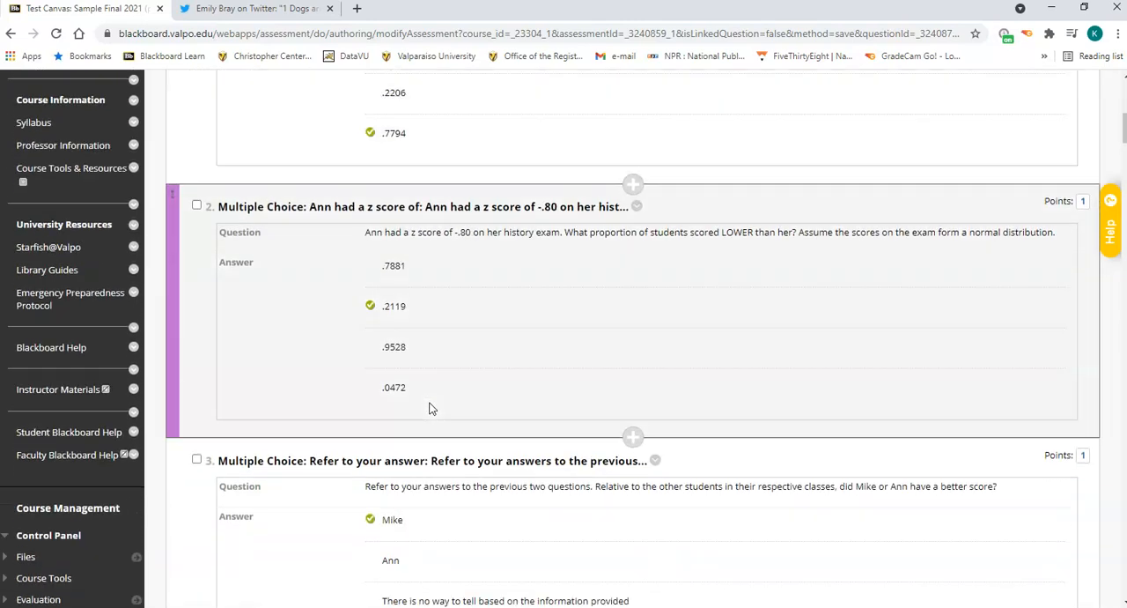
scroll(430, 405, up, 2)
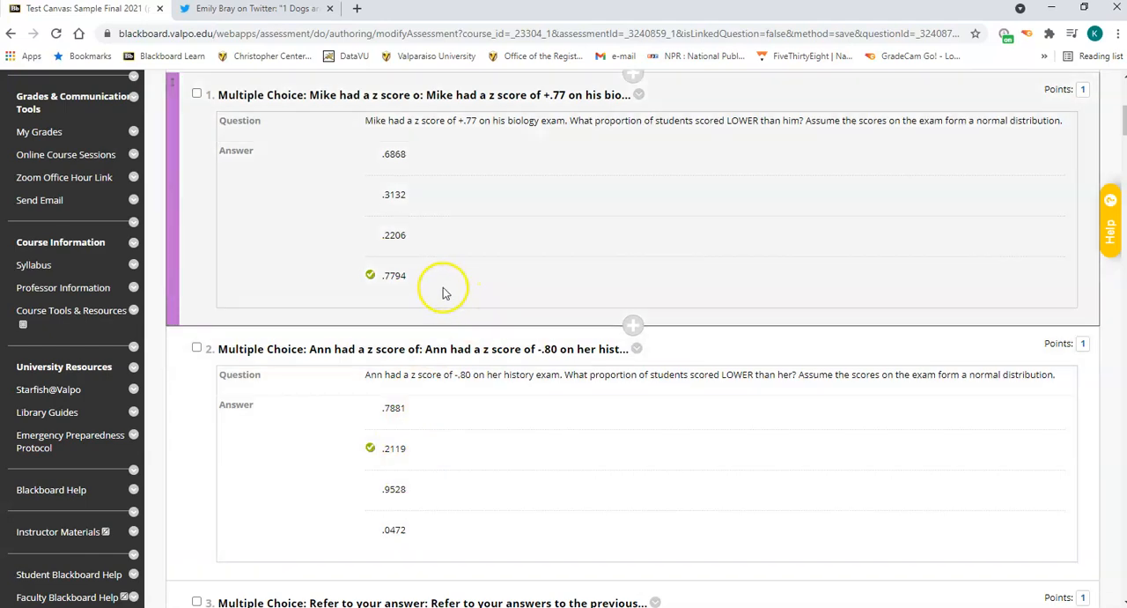
Read question 4 on the single sample t test and switch to the Twitter thread about the puppy study.
scroll(672, 429, down, 8)
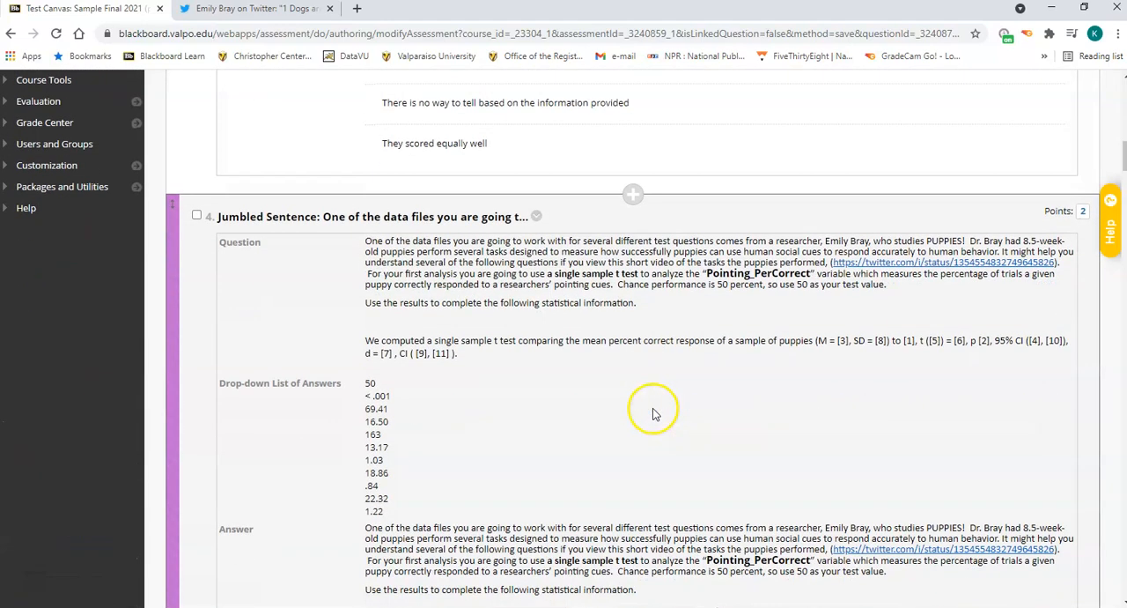
scroll(652, 411, down, 1)
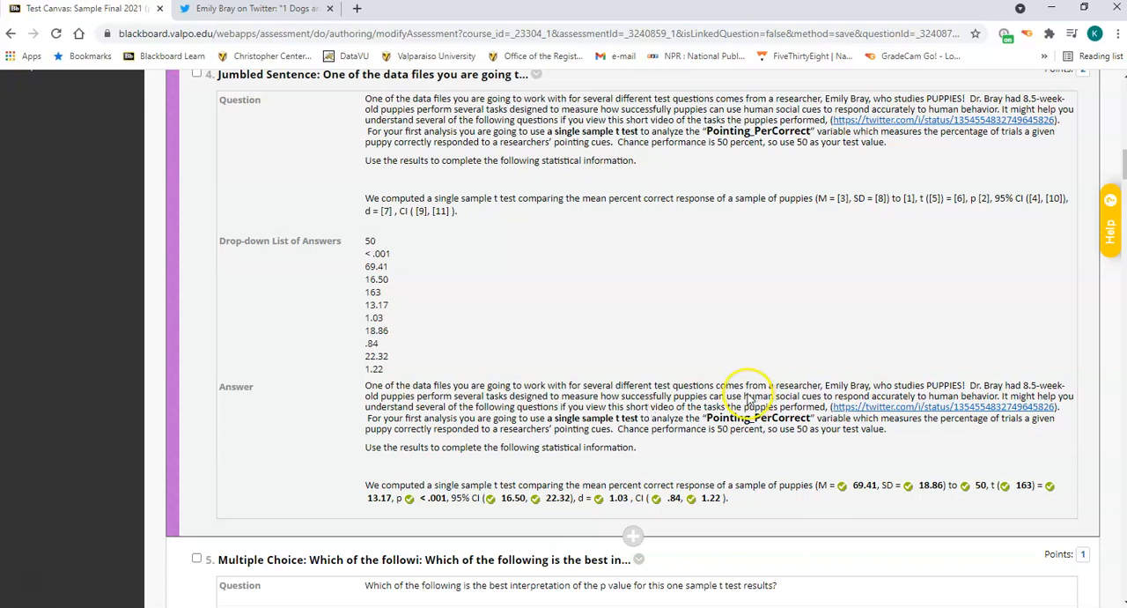
click(253, 10)
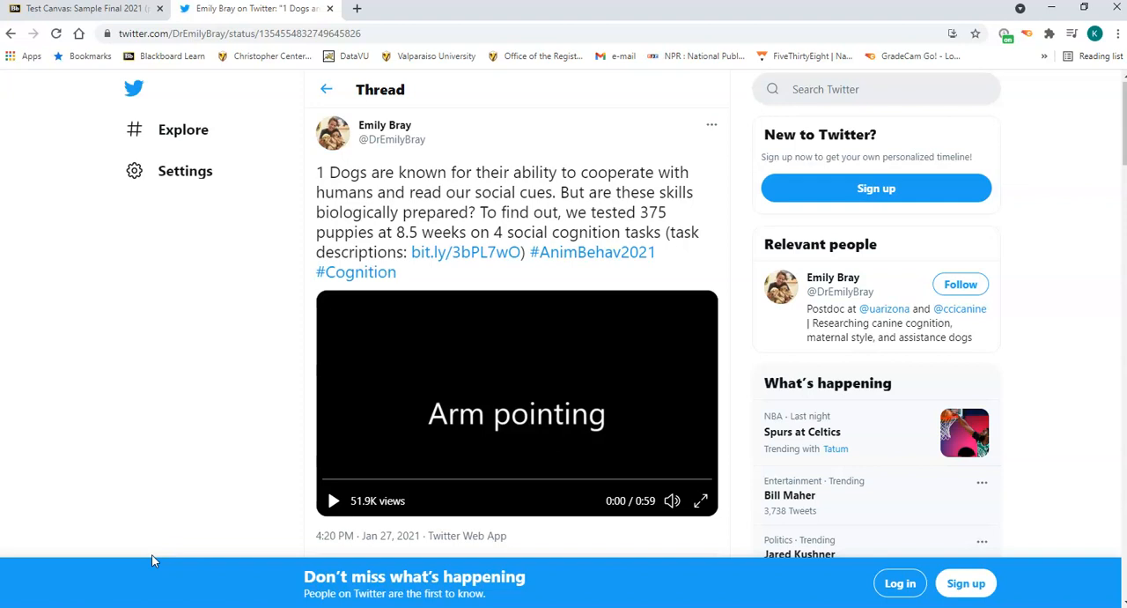
Play the puppy task video through the arm pointing and communicative marker demonstrations, pausing after each one.
click(213, 520)
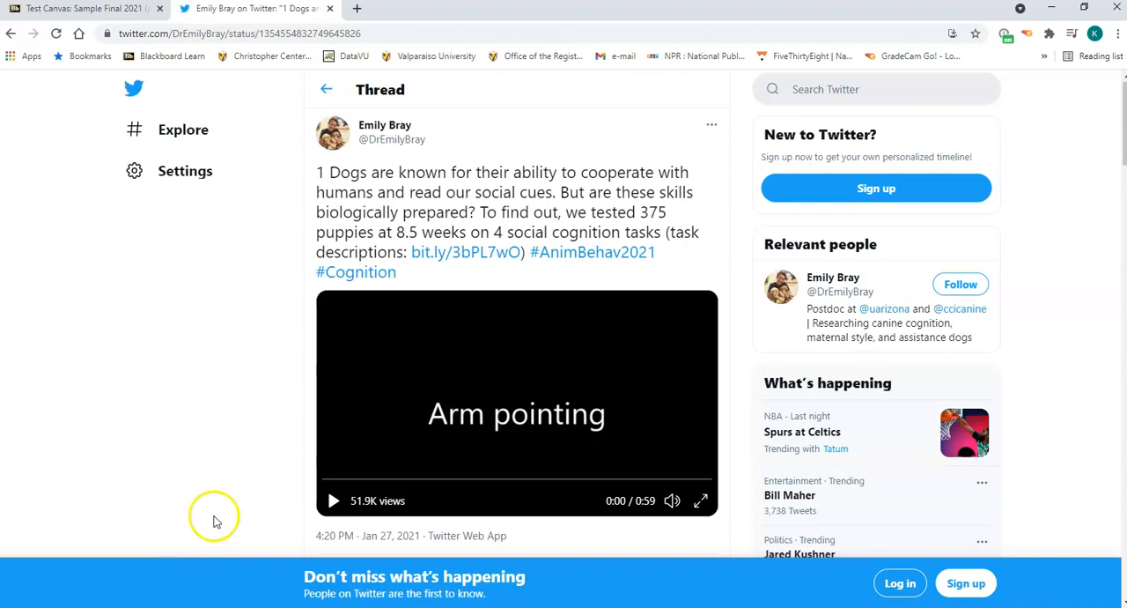
click(335, 501)
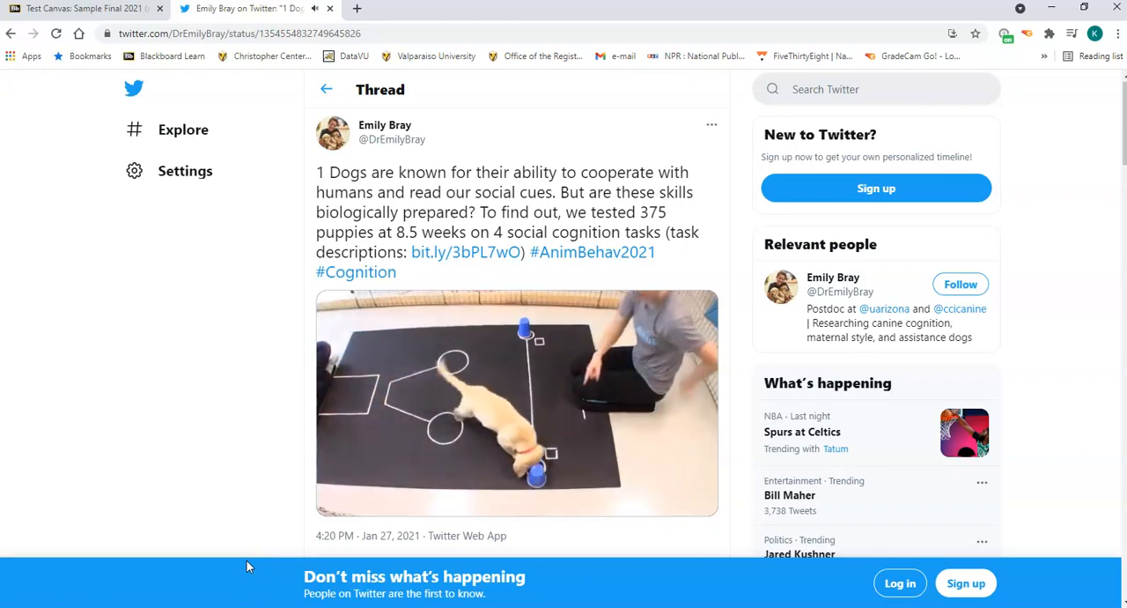
mouse_move(378, 493)
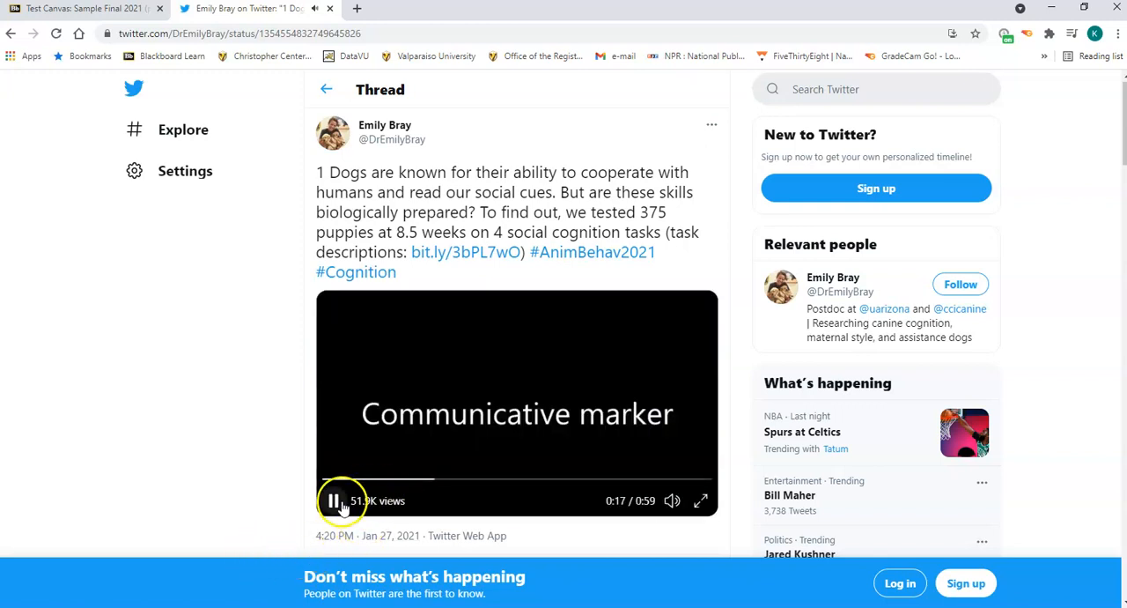
click(343, 505)
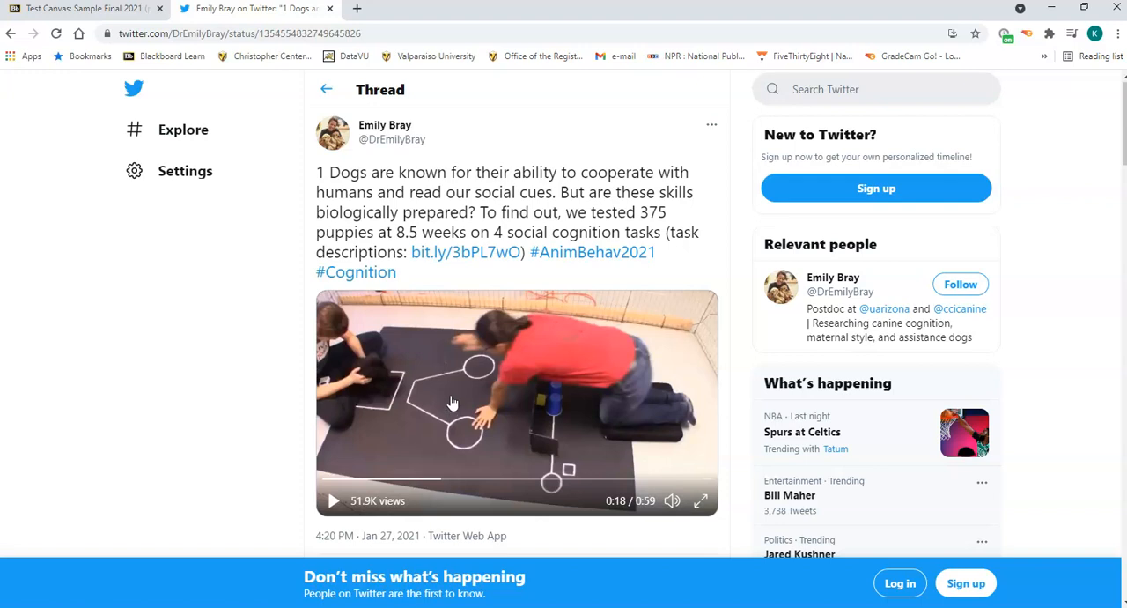
click(333, 501)
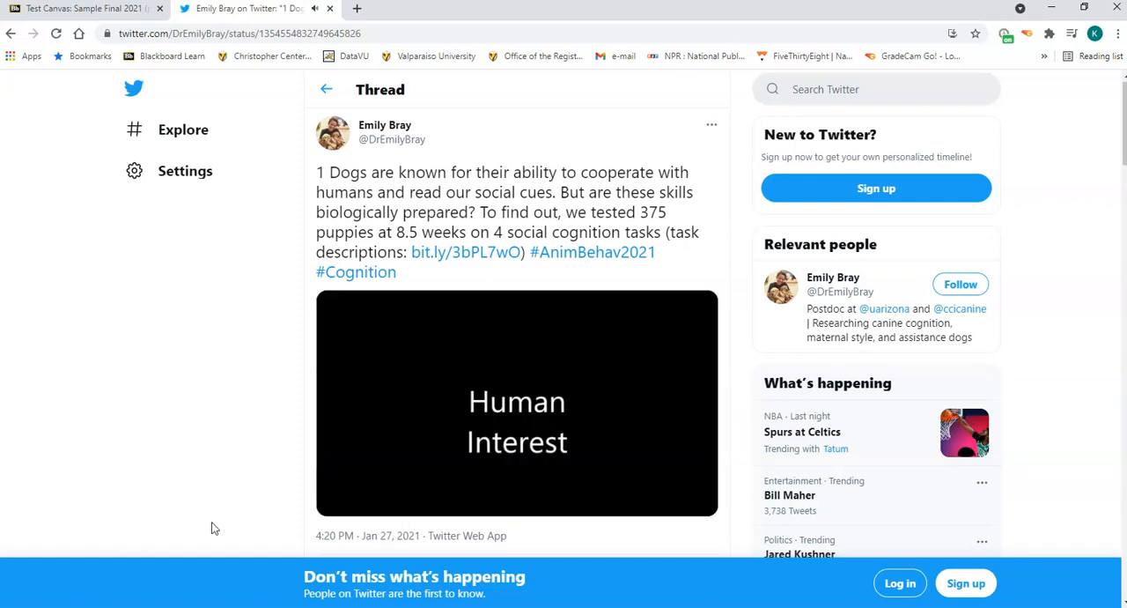
click(333, 501)
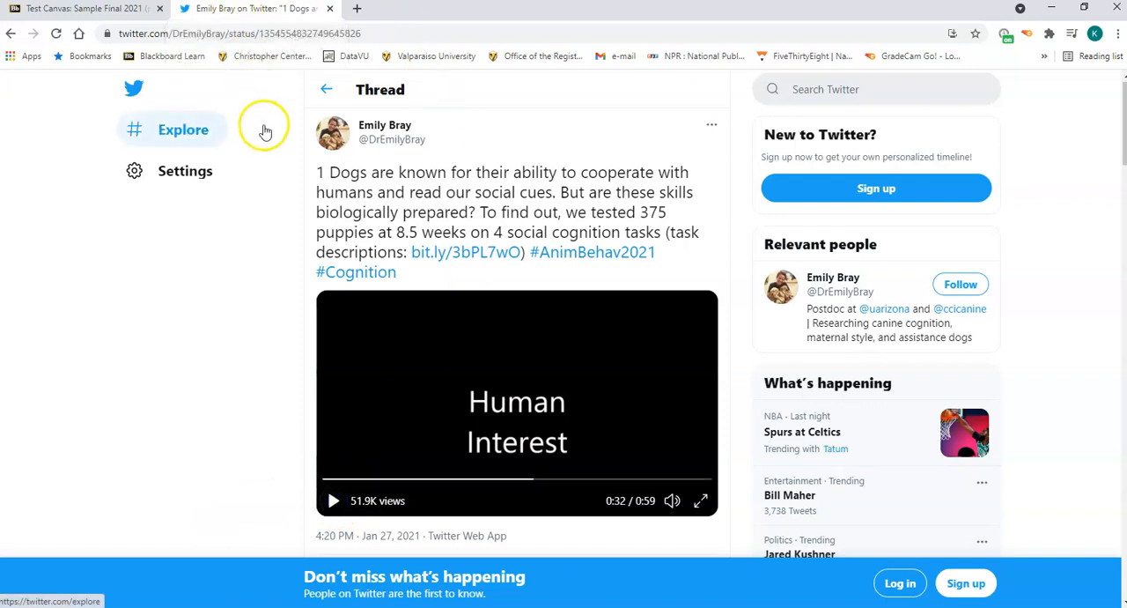
Return to Blackboard to review question 4's answers, and start a One Sample T-Test on the blinded_socialcues data in jamovi.
click(130, 10)
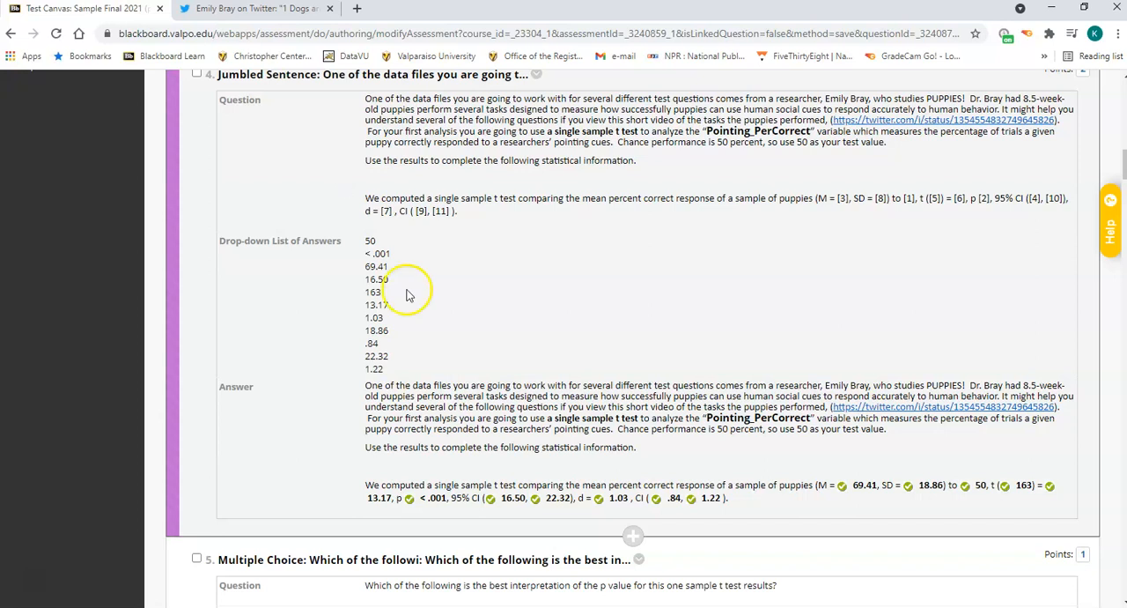
scroll(661, 258, up, 1)
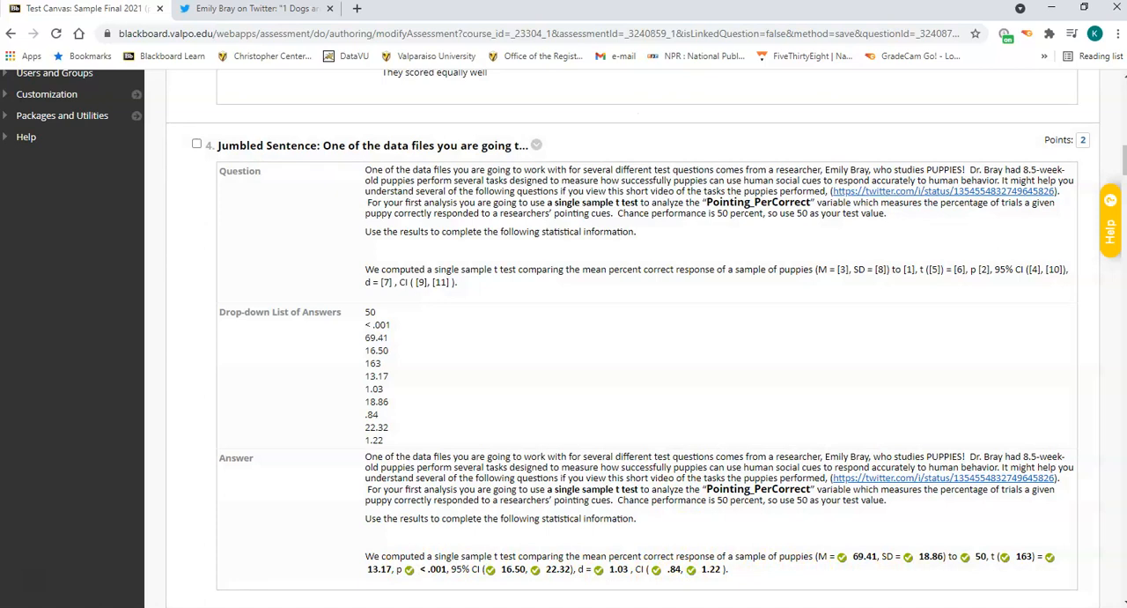
click(710, 607)
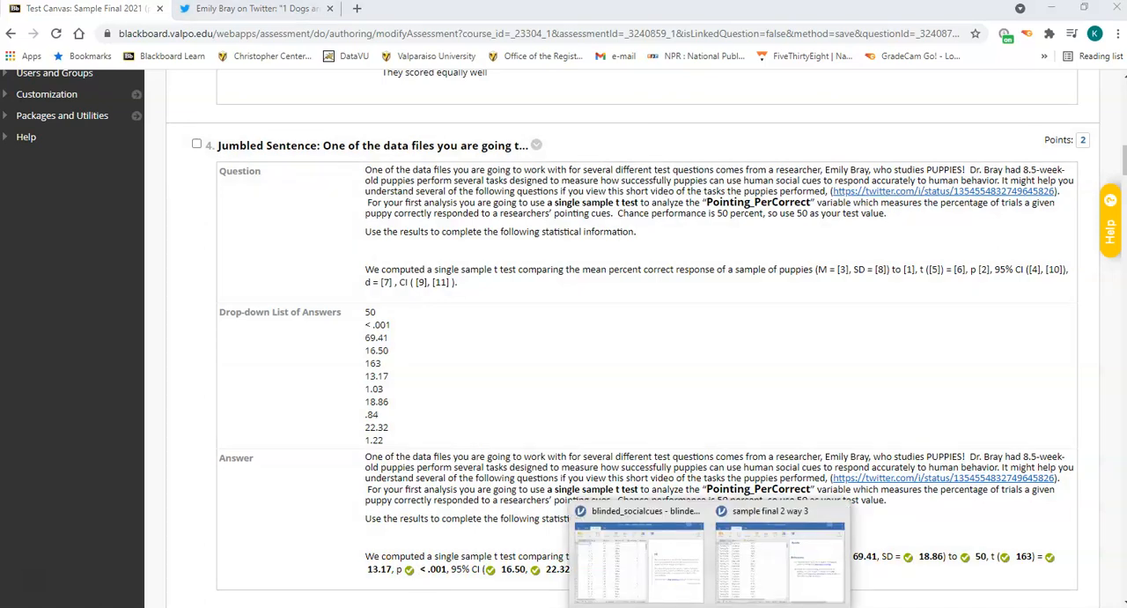
click(642, 520)
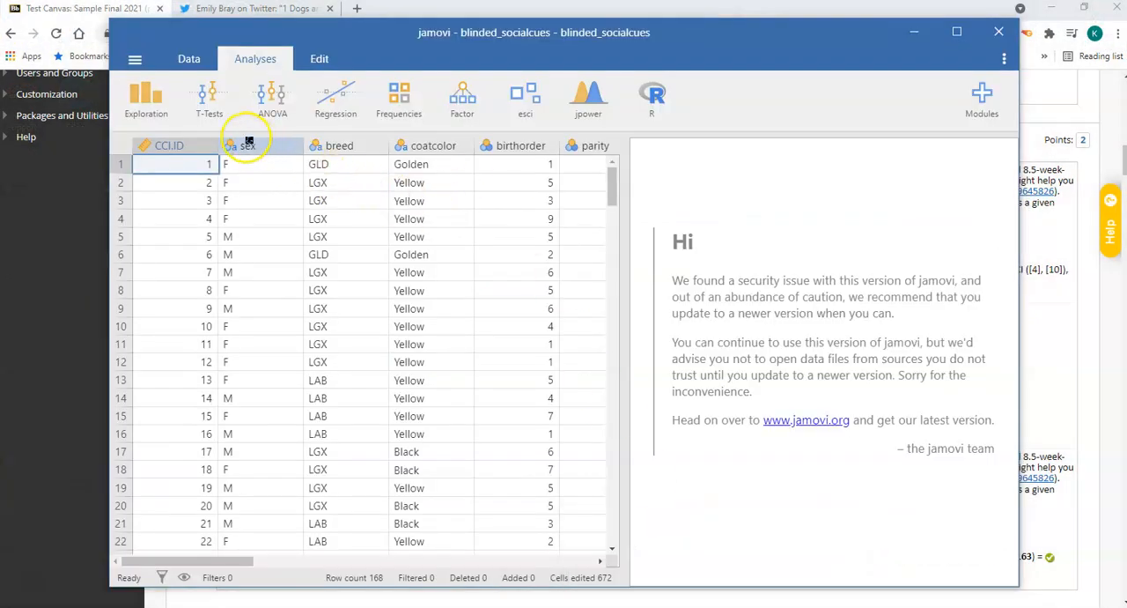
click(216, 119)
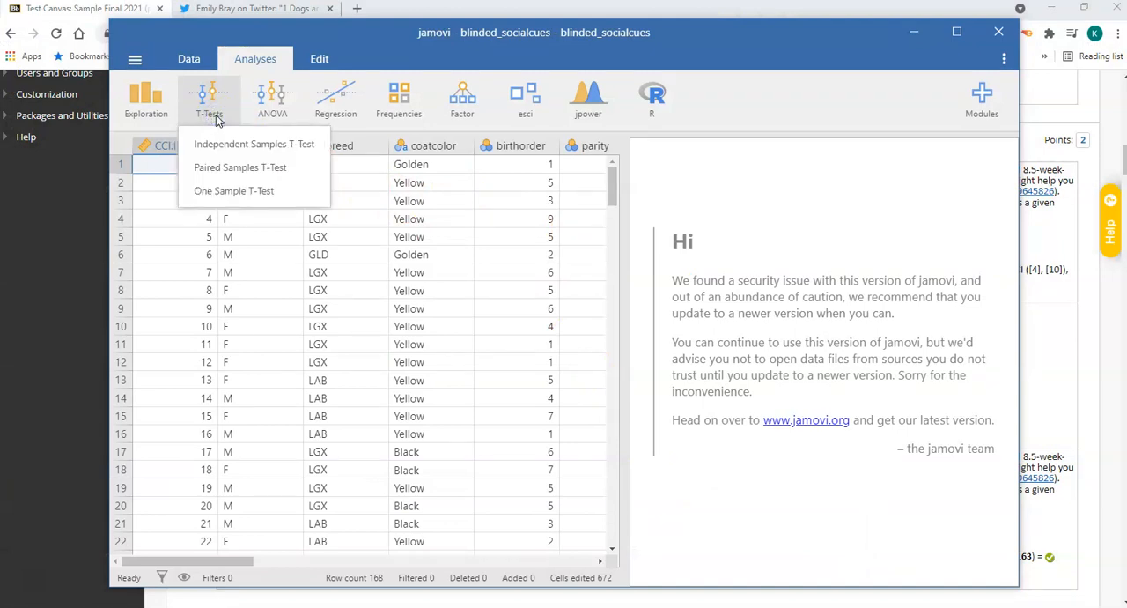
click(233, 192)
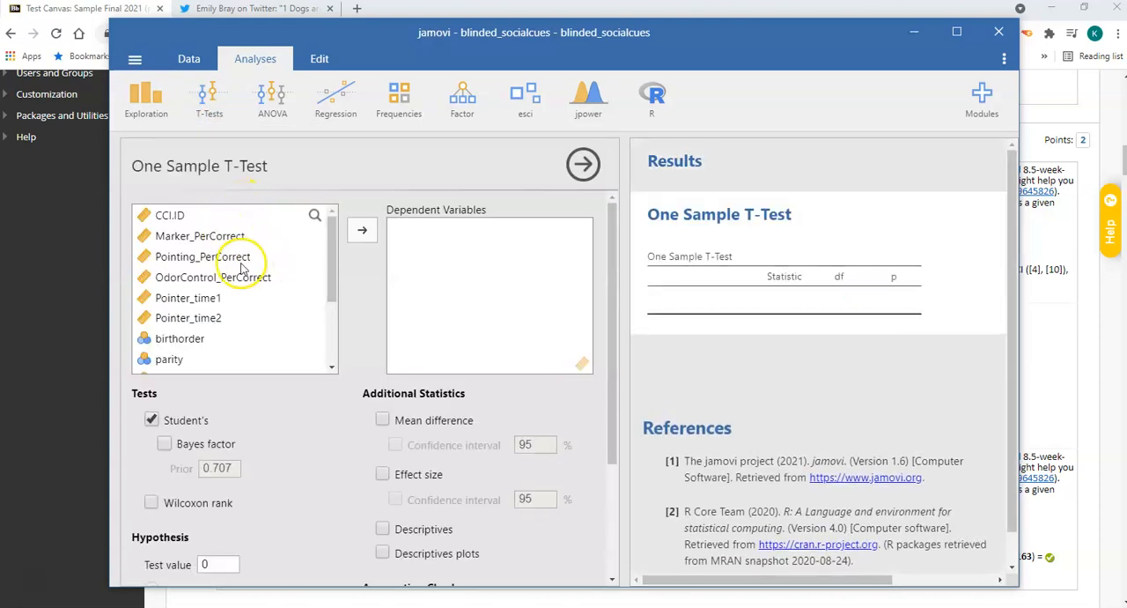
Assign Pointing_PerCorrect as the dependent variable, adding mean difference and effect size with 95% confidence intervals, descriptives and descriptives plots.
click(238, 258)
click(361, 231)
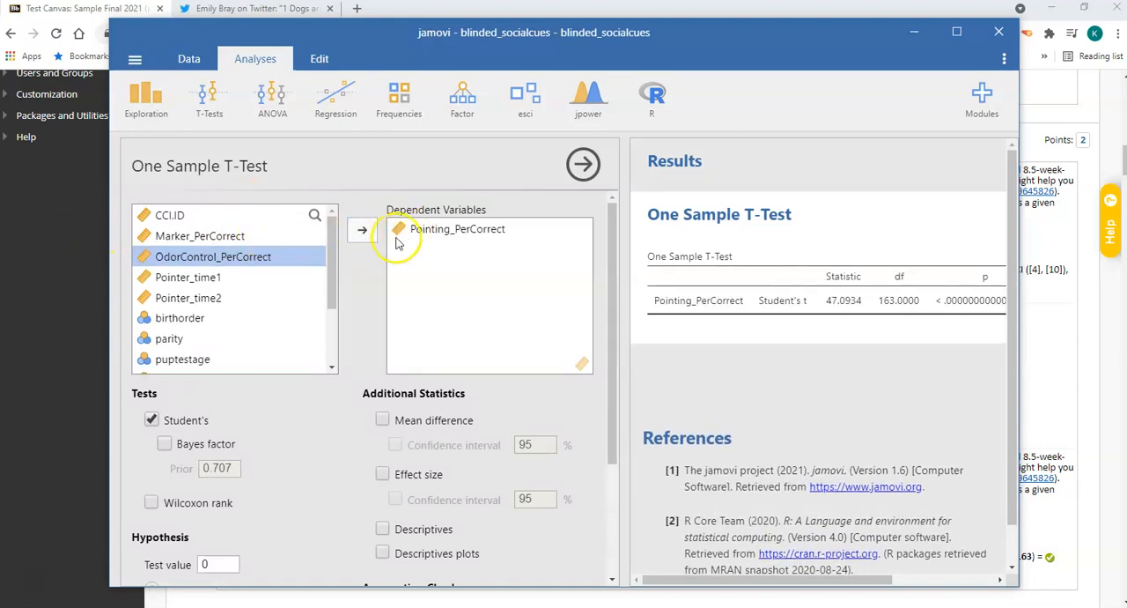
scroll(264, 423, down, 3)
click(382, 255)
click(382, 309)
click(395, 335)
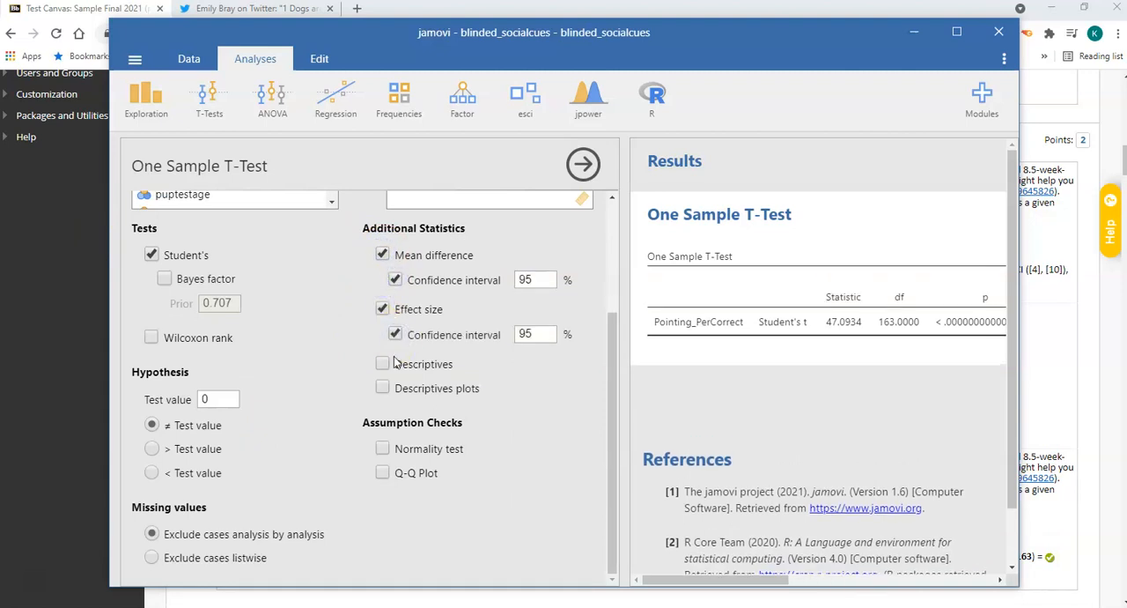
click(383, 365)
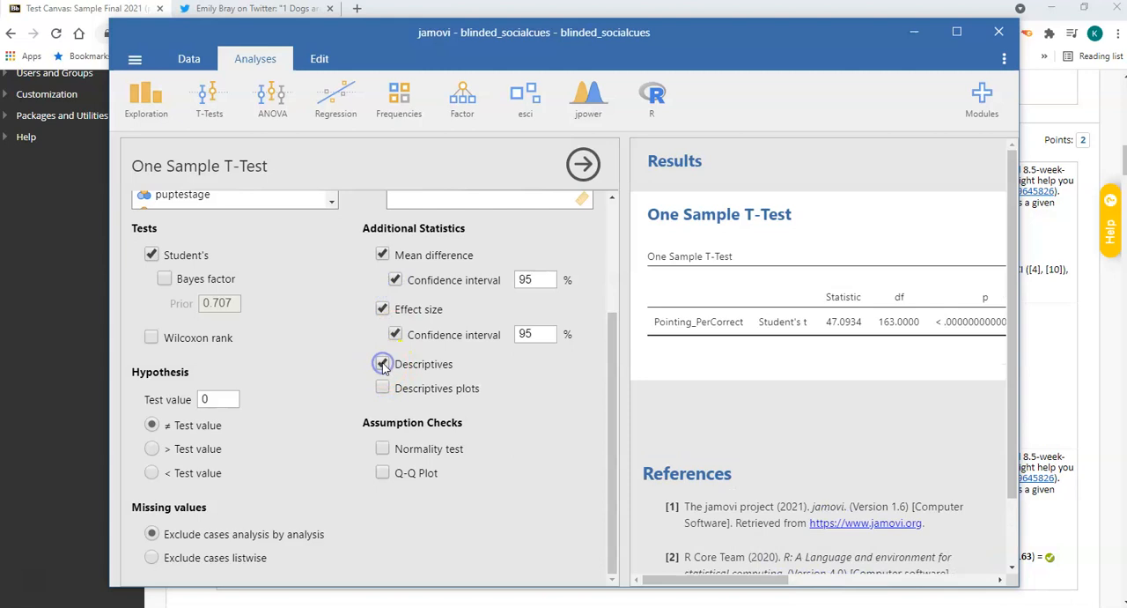
click(382, 388)
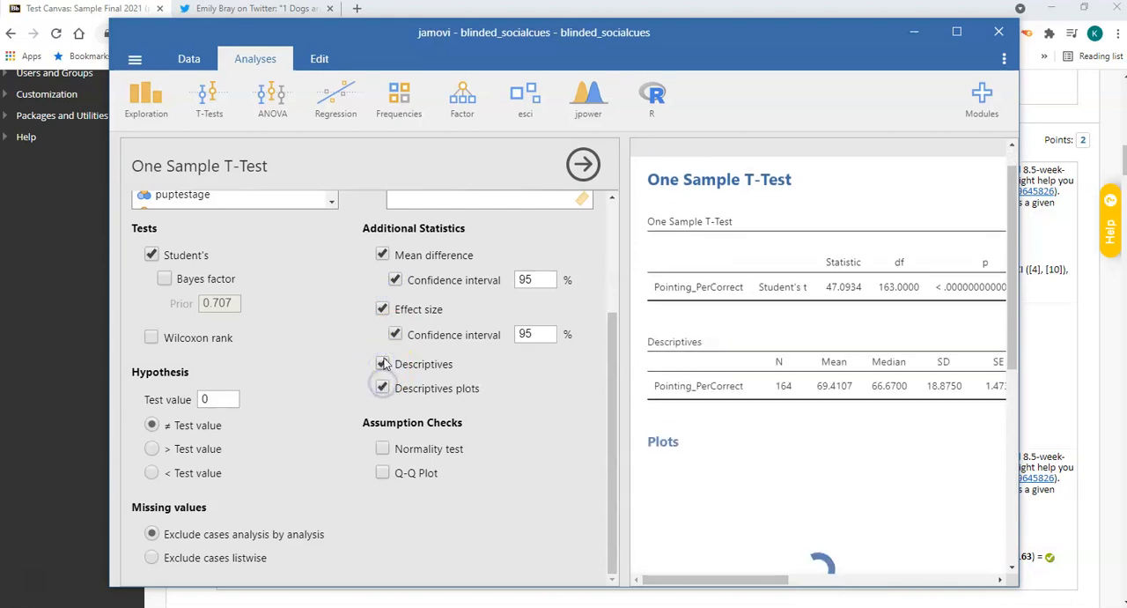
Set the one sample test value to 50, close the analysis options and widen the results view to fit the whole t test table.
click(203, 398)
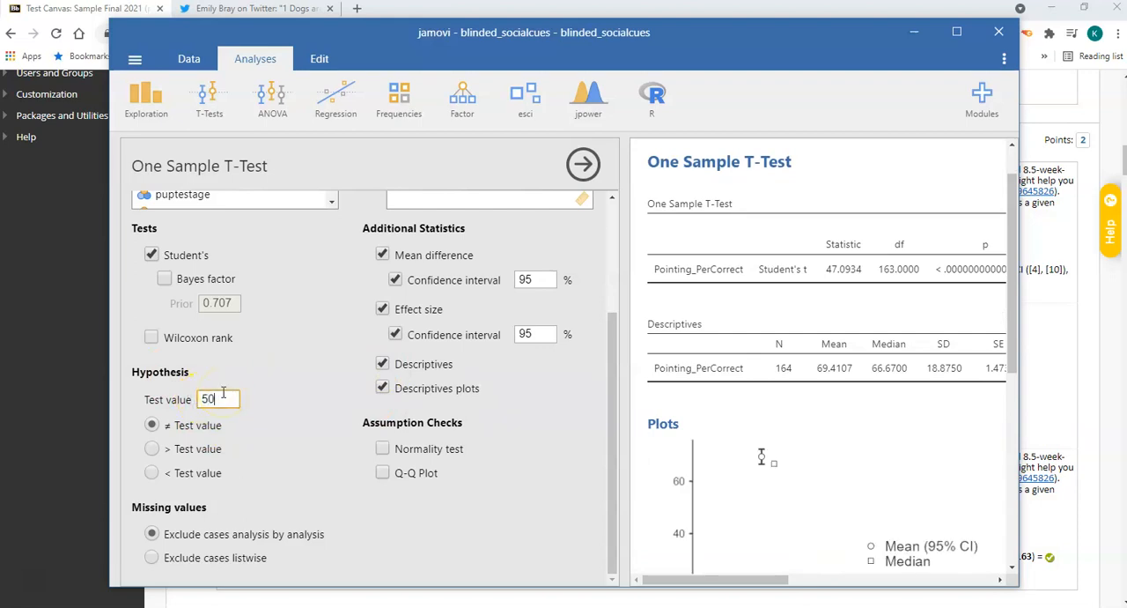
click(280, 417)
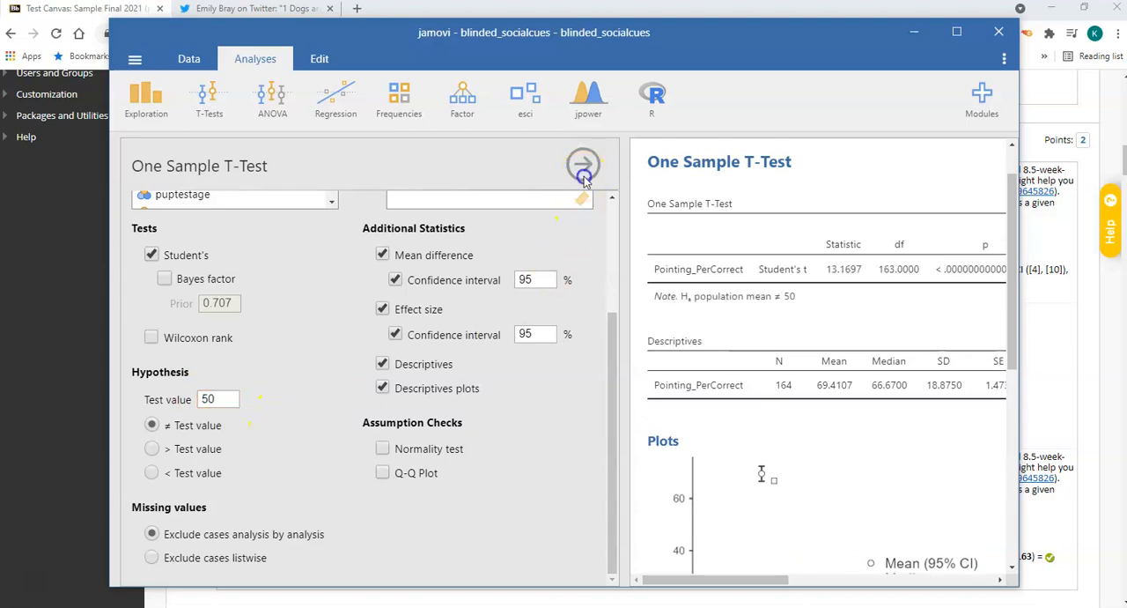
click(583, 165)
drag(594, 227, 146, 219)
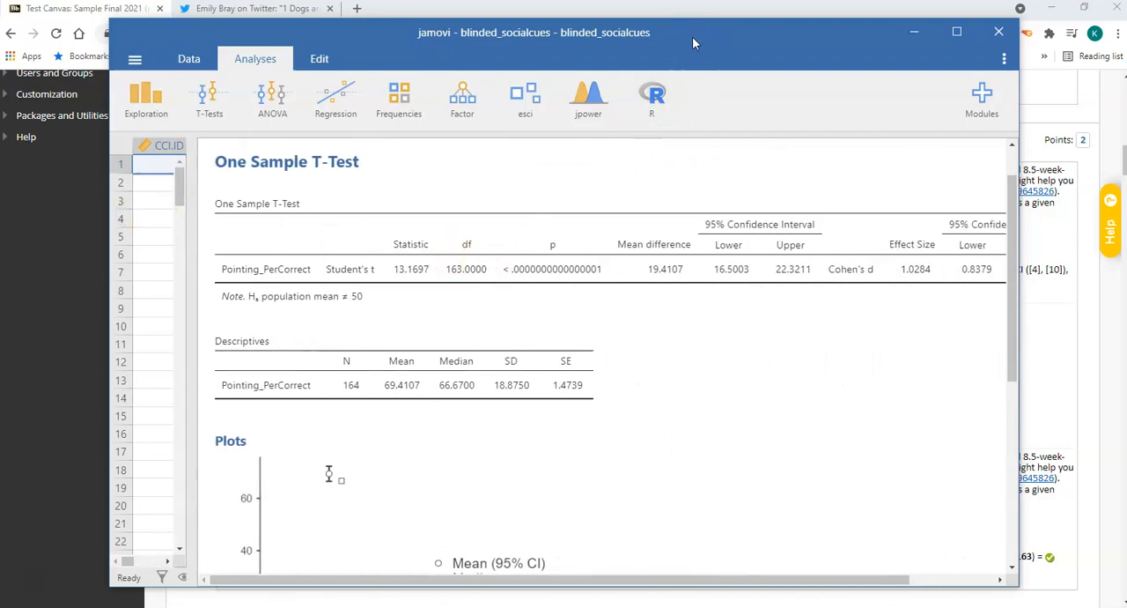
drag(692, 38, 691, 36)
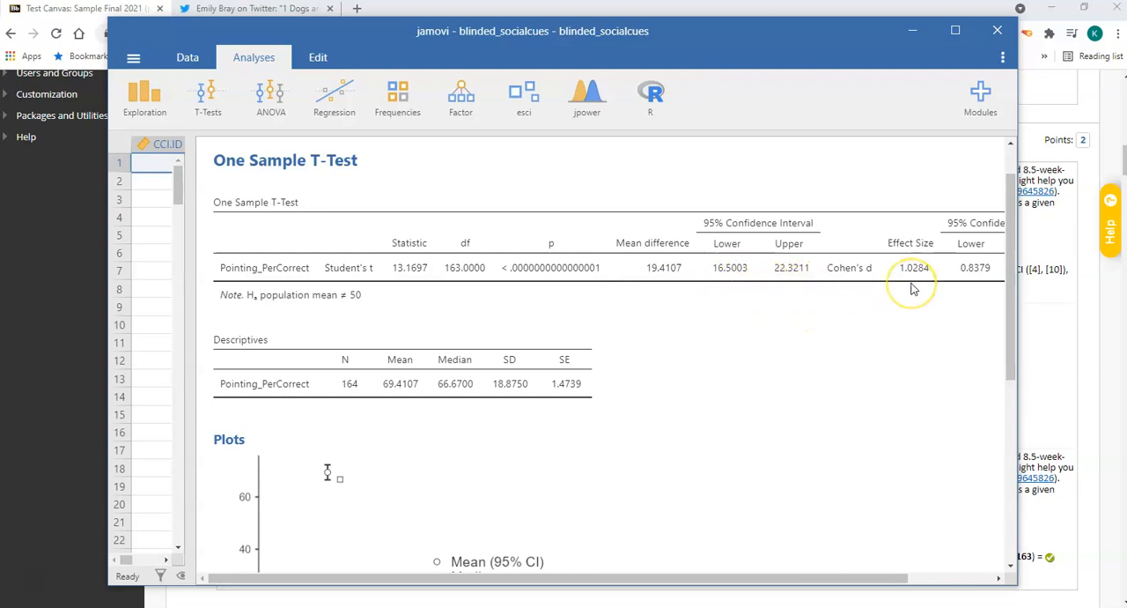
drag(1018, 327, 1079, 327)
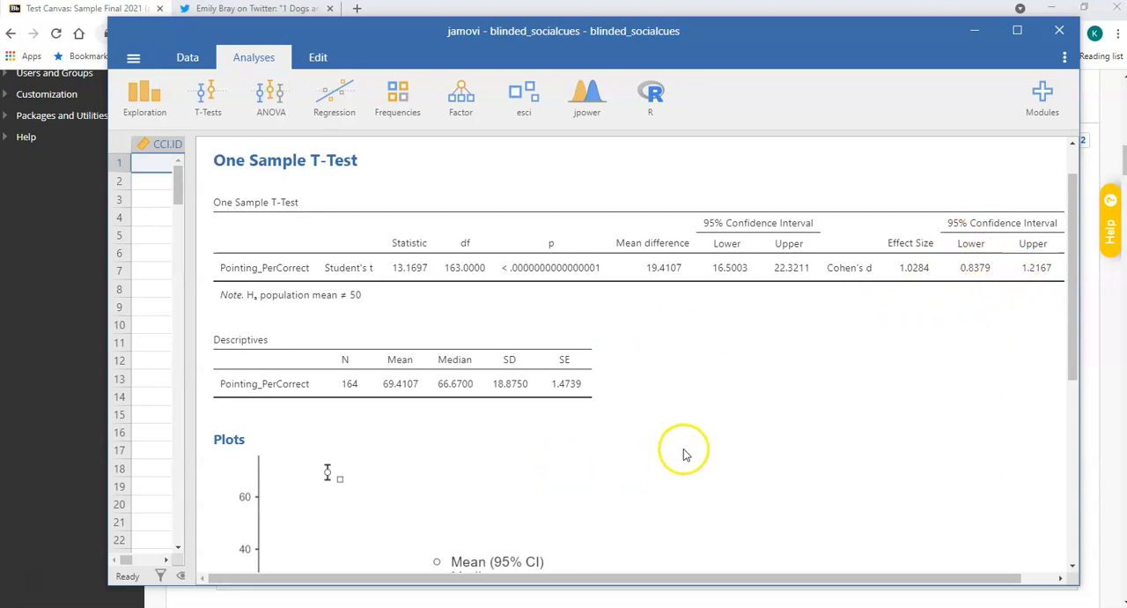
Review the descriptives plot and one sample t test tables, comparing them with question 4's answers in Blackboard.
scroll(683, 449, down, 3)
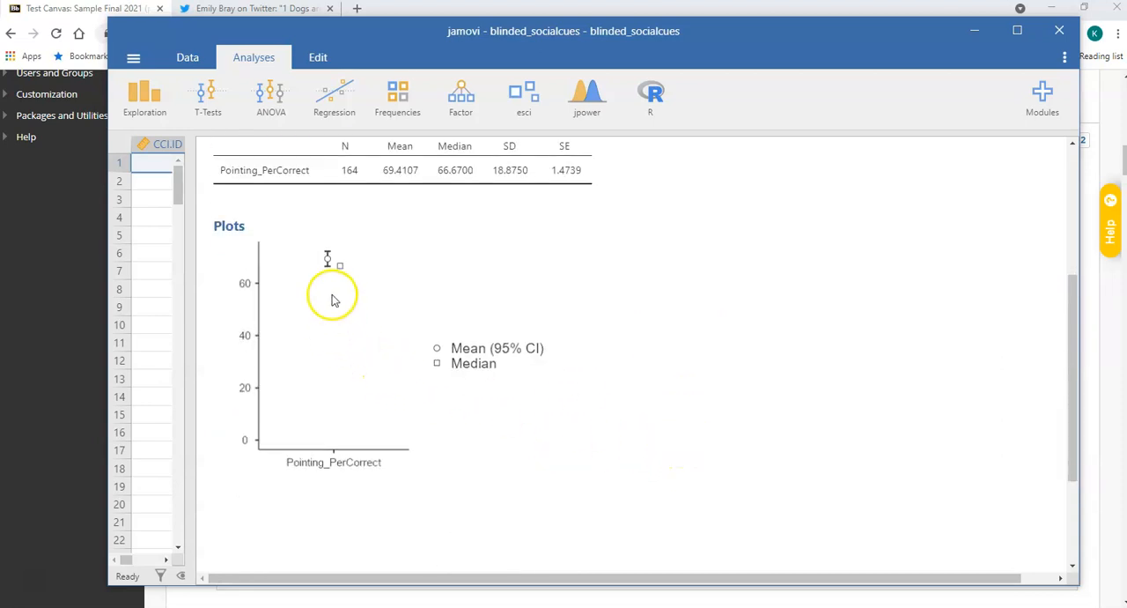
scroll(543, 322, up, 5)
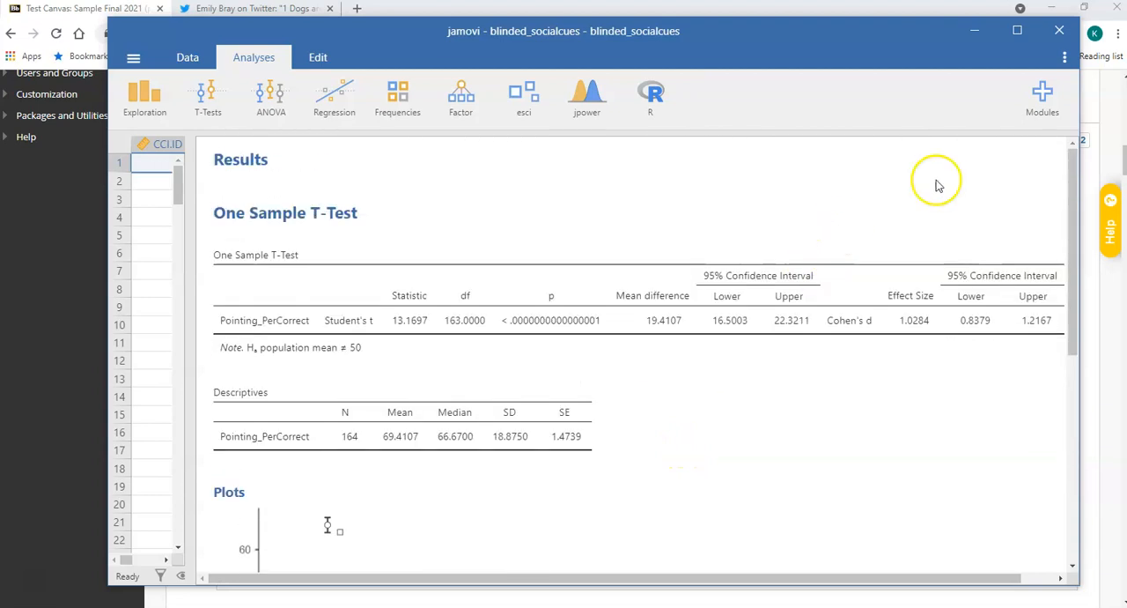
click(965, 42)
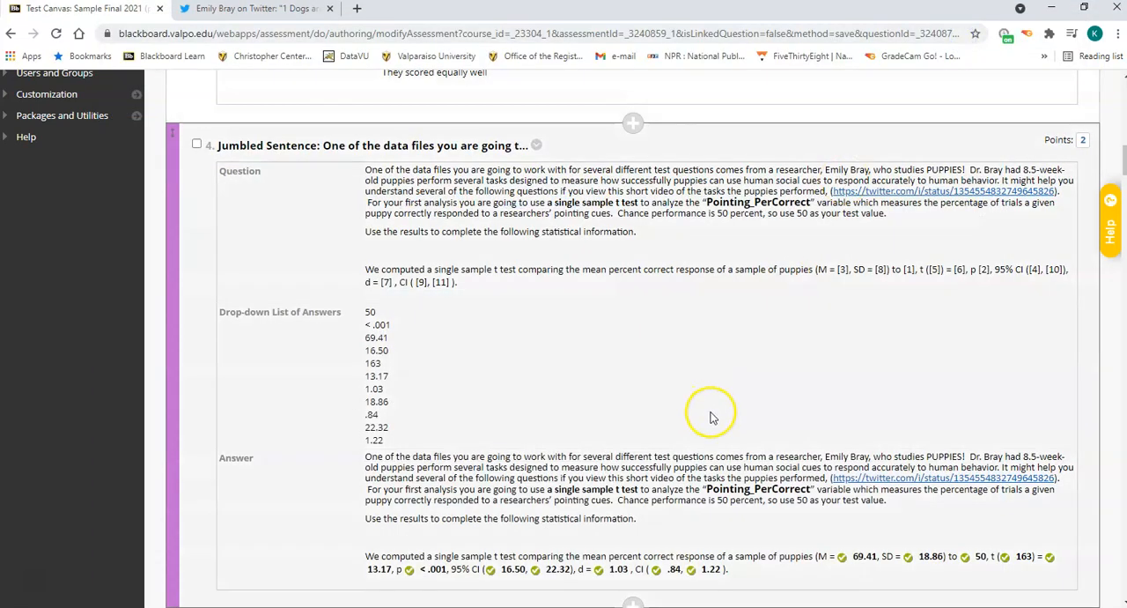
scroll(722, 415, down, 2)
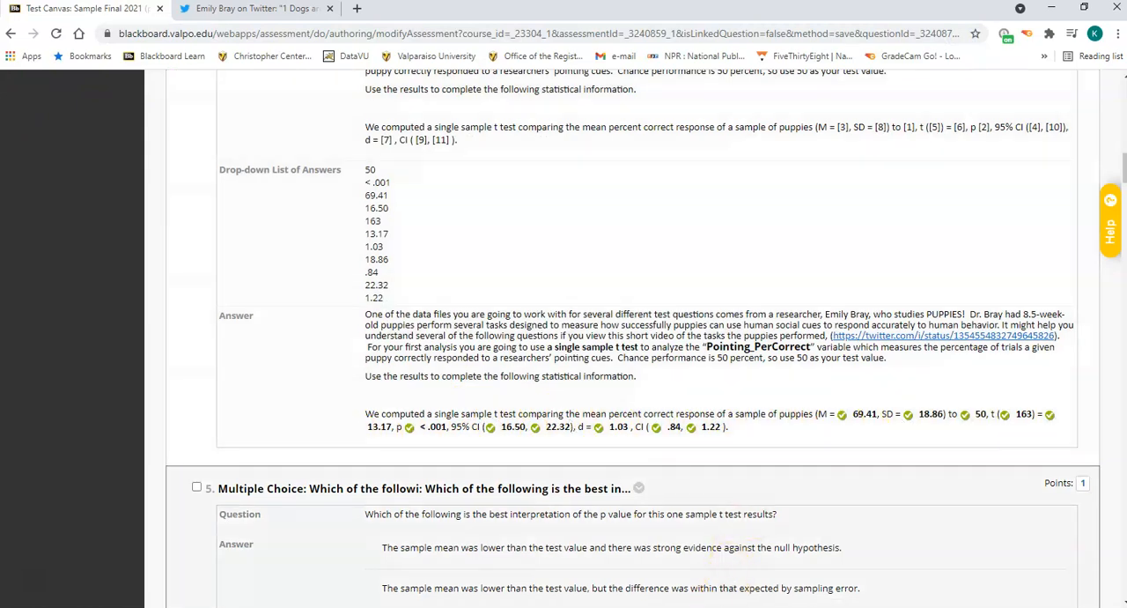
click(709, 607)
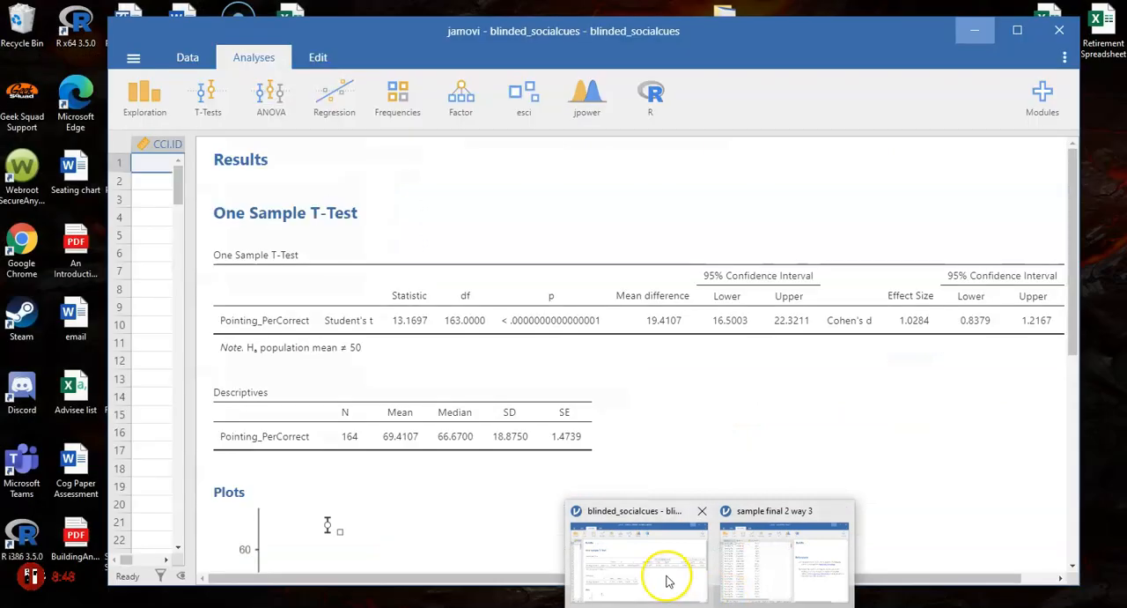
click(666, 574)
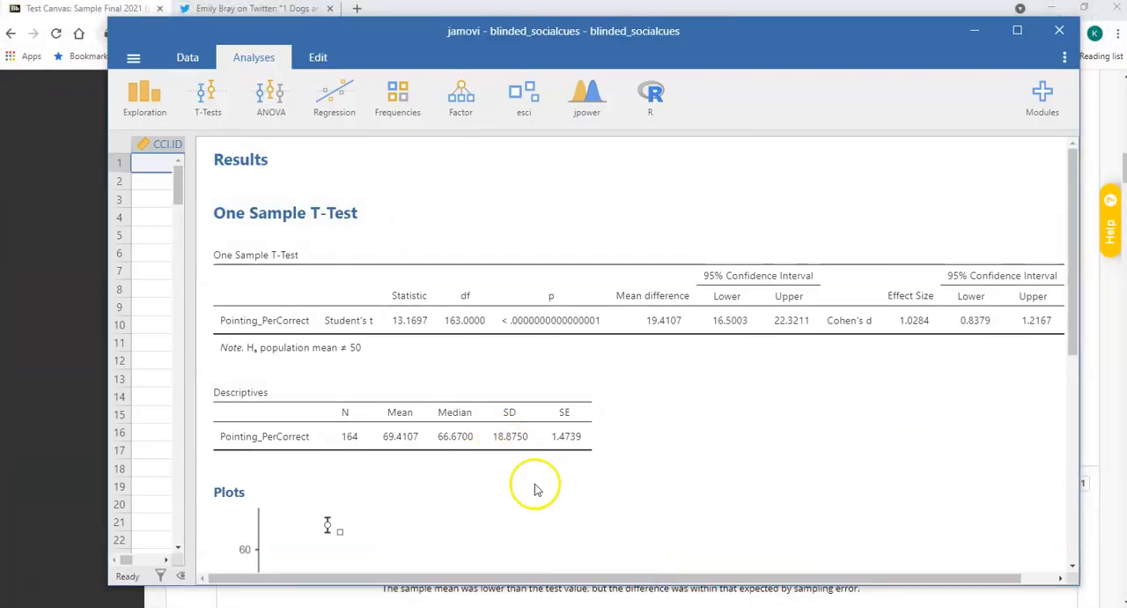
click(975, 33)
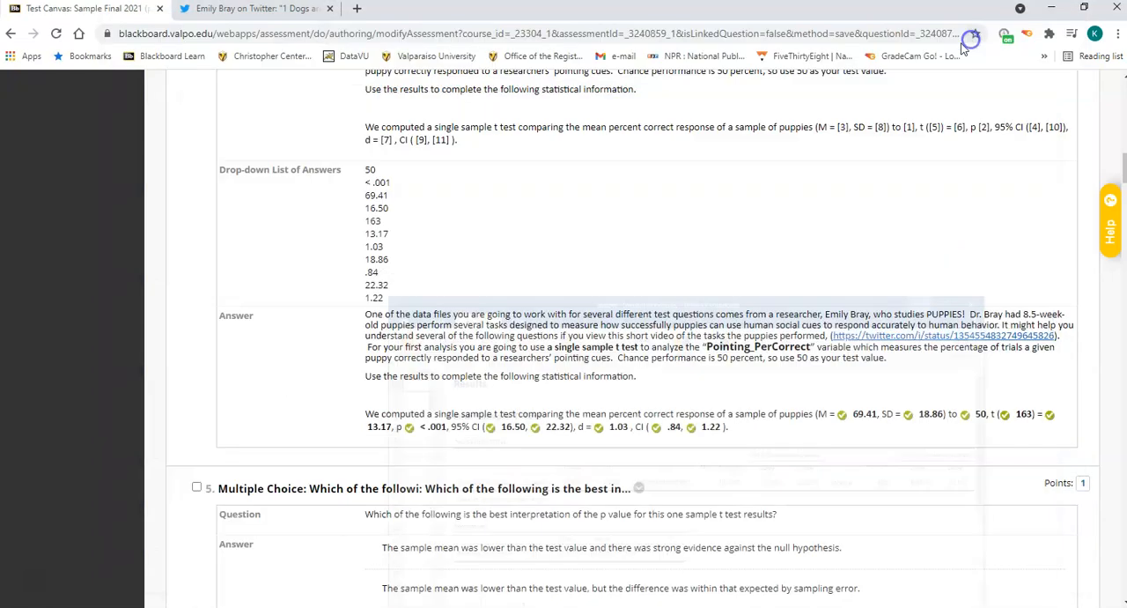
Read Blackboard questions 5 to 7 on the p value, effect size and overall conclusion of the one sample t test.
scroll(782, 414, down, 2)
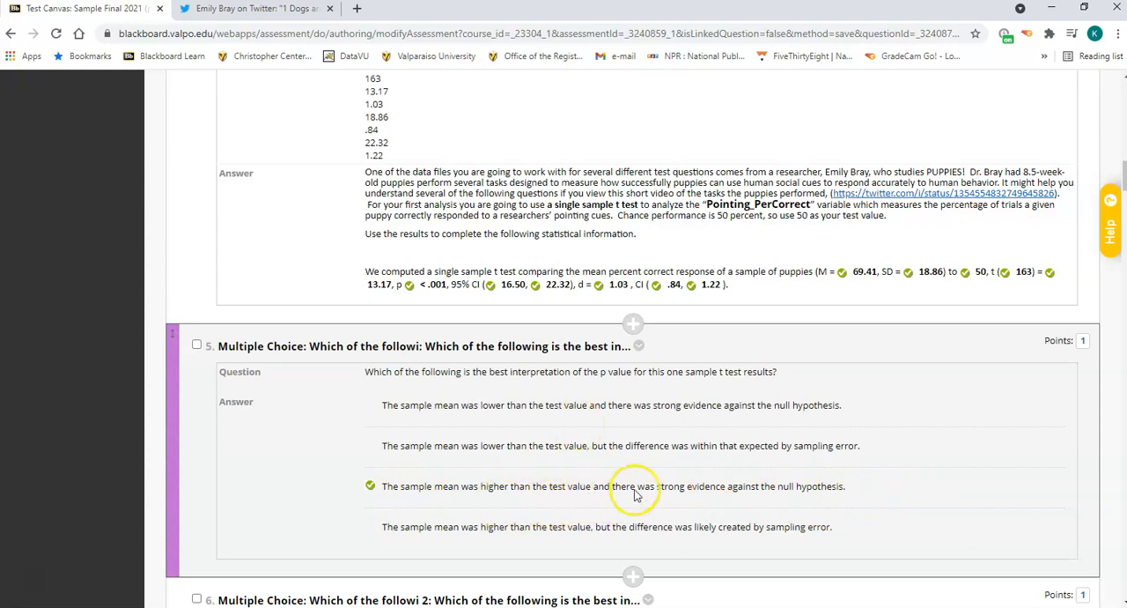
scroll(635, 493, down, 1)
scroll(634, 493, down, 2)
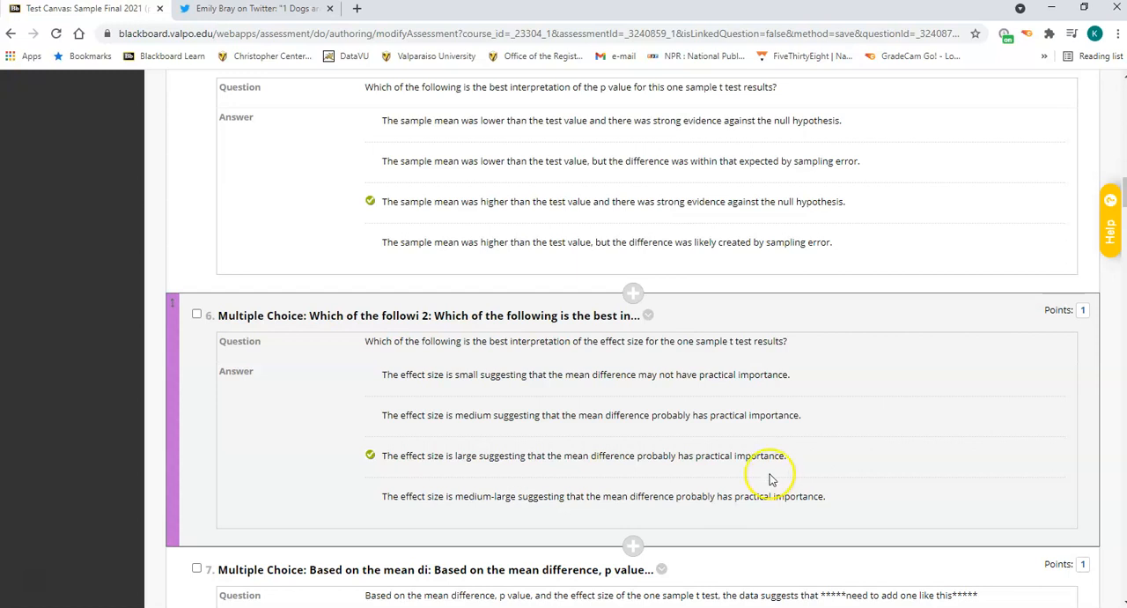
scroll(767, 478, down, 1)
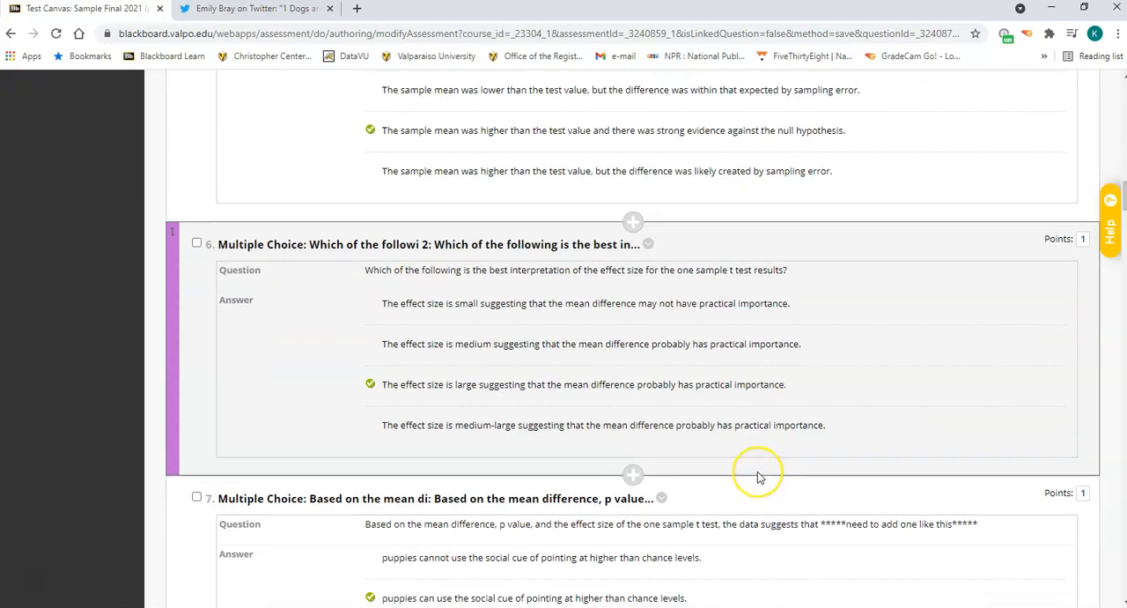
scroll(757, 476, down, 2)
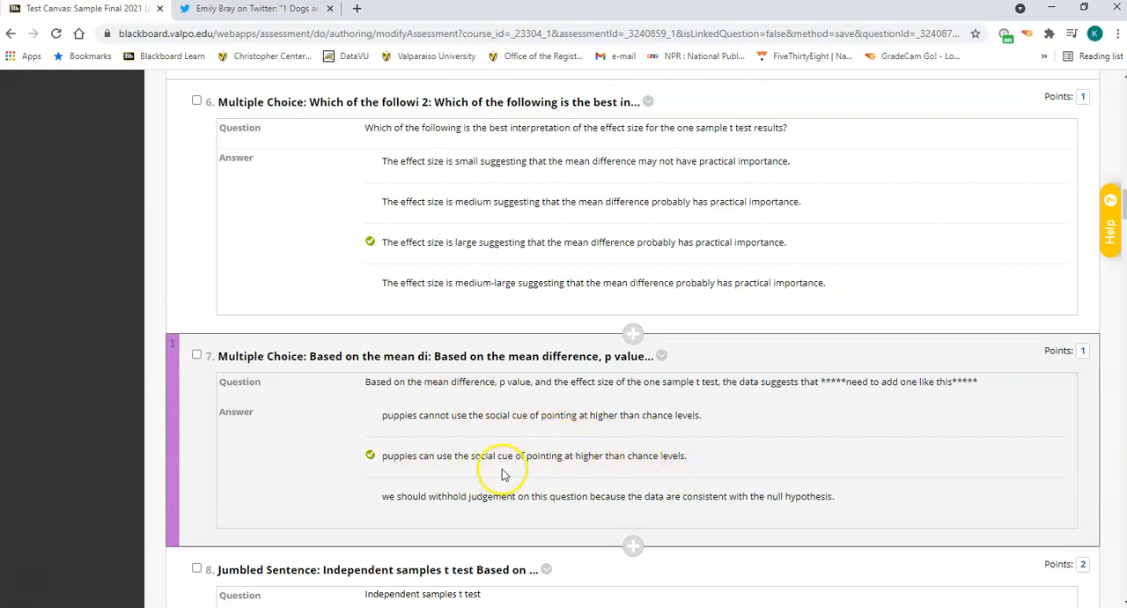
scroll(650, 281, up, 1)
scroll(650, 281, up, 3)
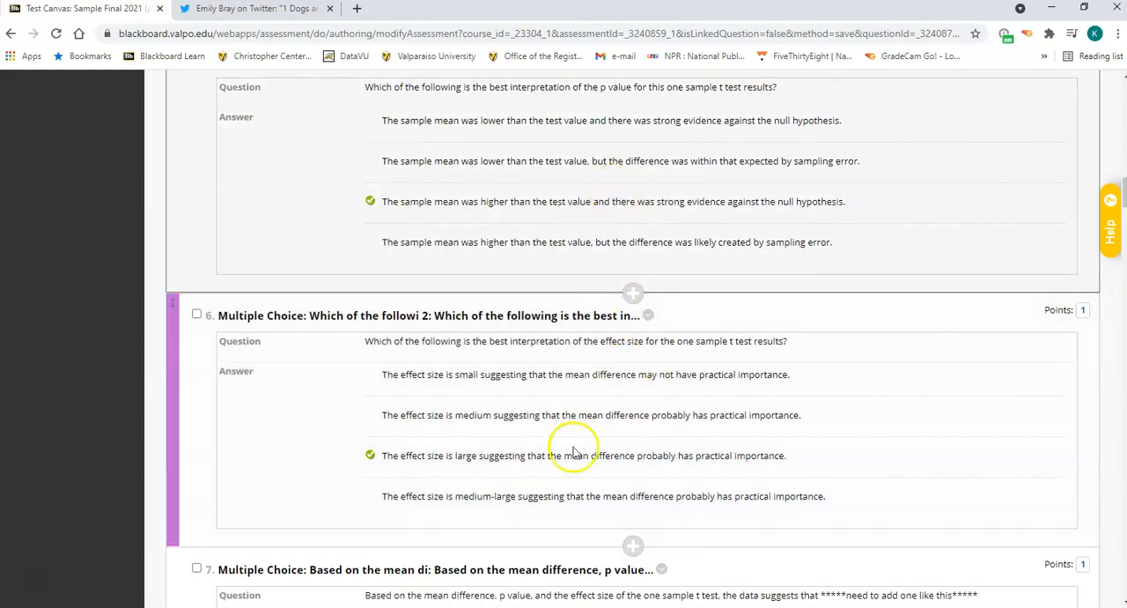
scroll(625, 410, down, 3)
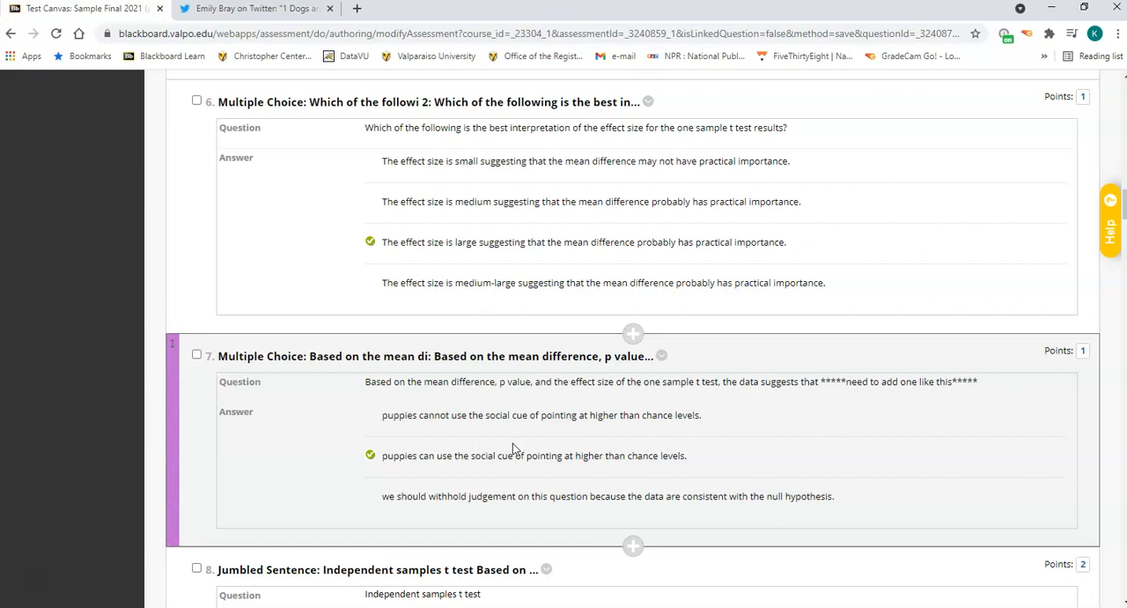
Read question 8, and in jamovi set up an Independent Samples T-Test with Pointing_PerCorrect as dependent variable and sex as grouping variable.
scroll(517, 450, down, 5)
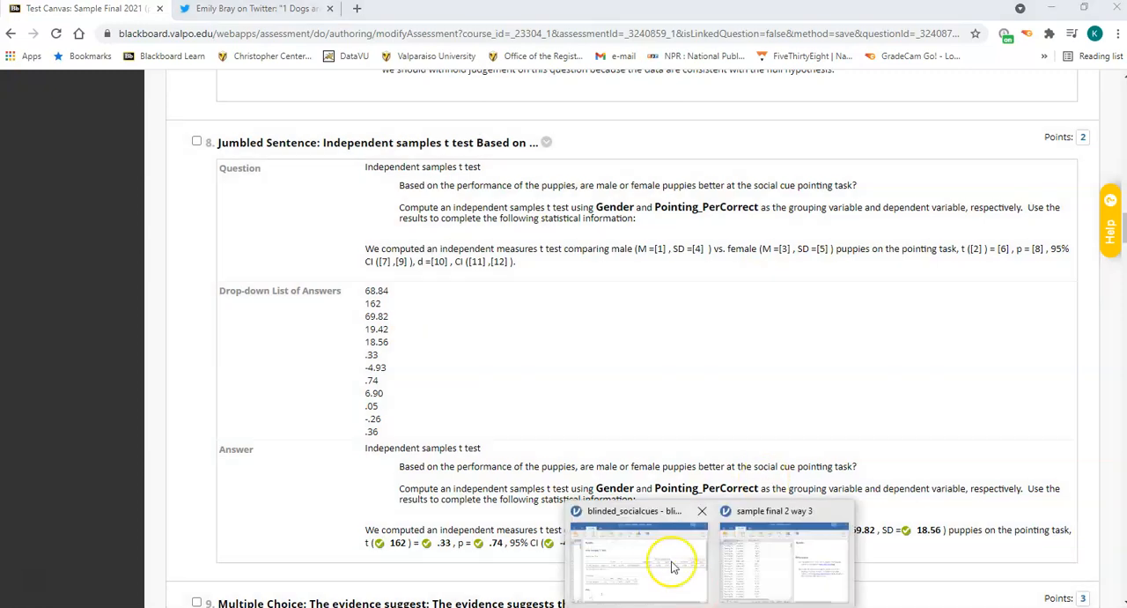
click(650, 516)
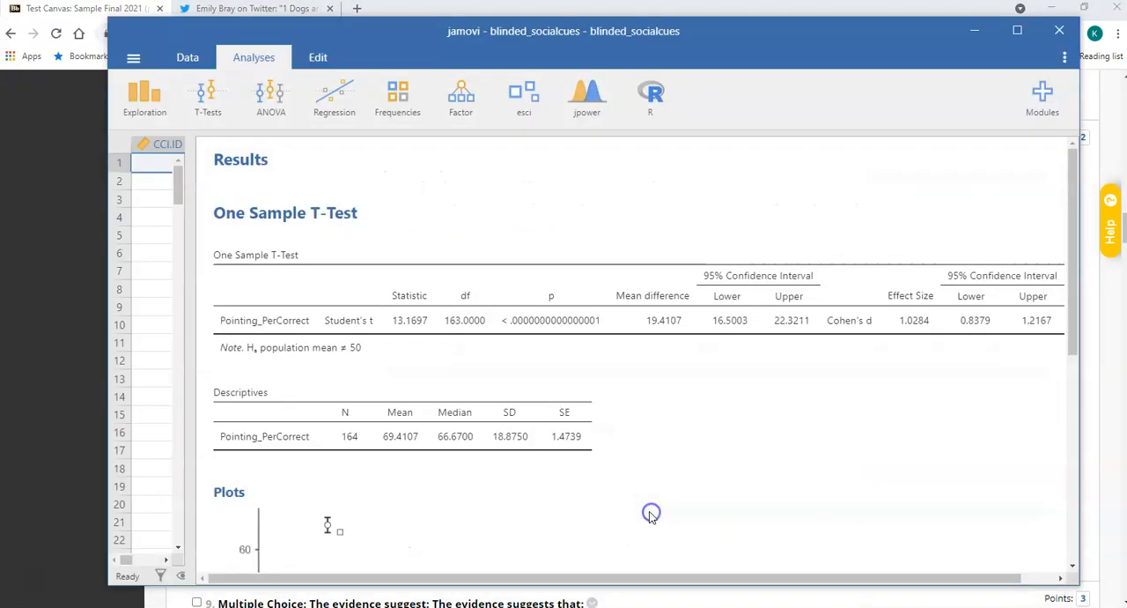
click(220, 123)
click(222, 143)
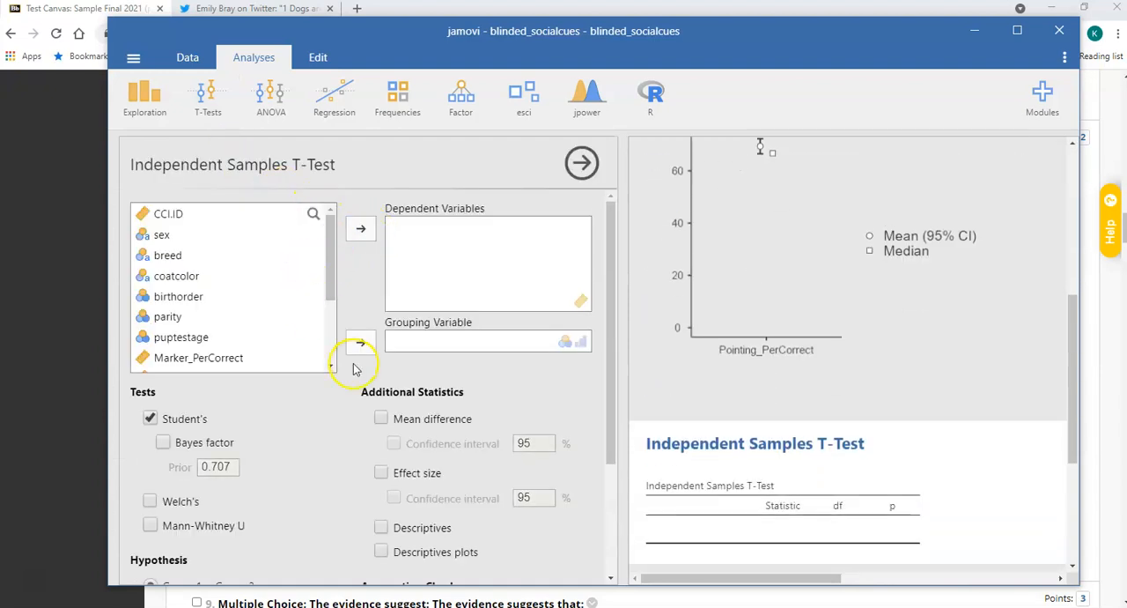
click(206, 236)
click(360, 343)
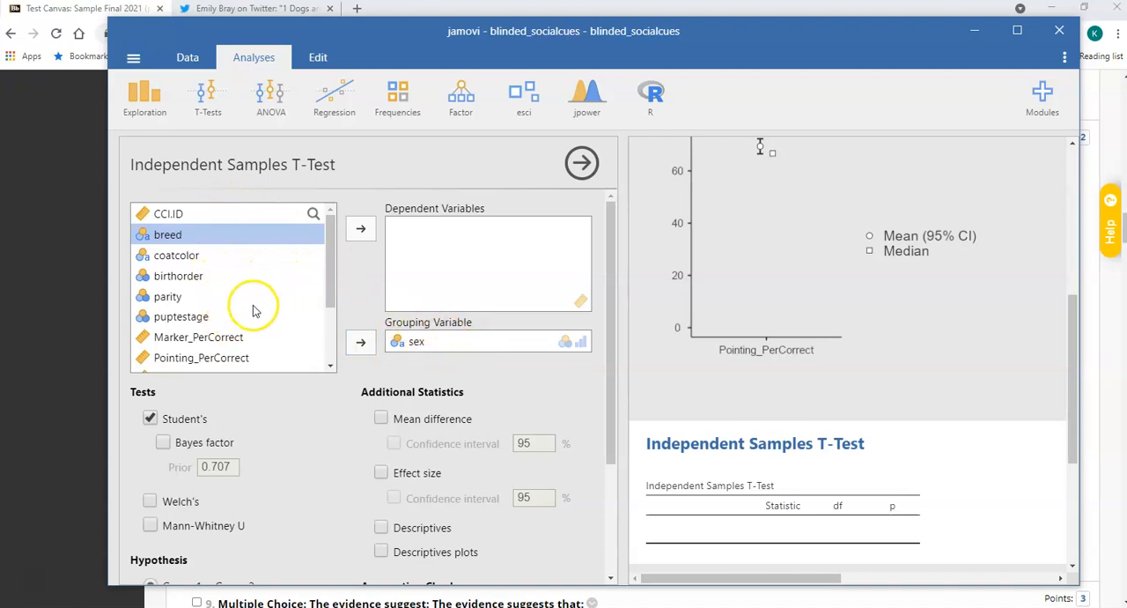
click(249, 361)
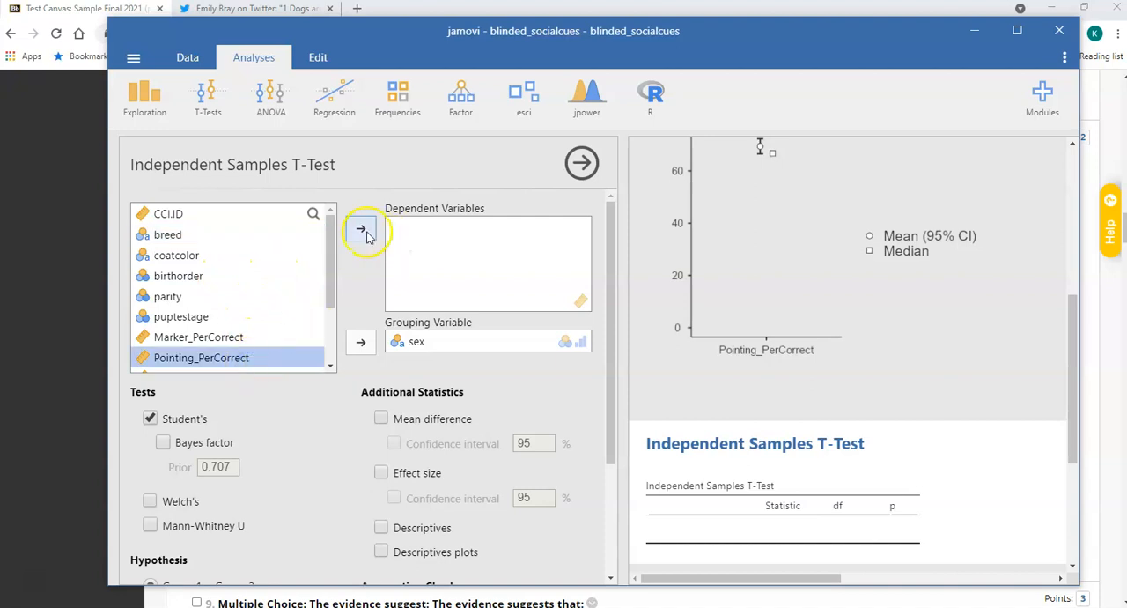
click(361, 230)
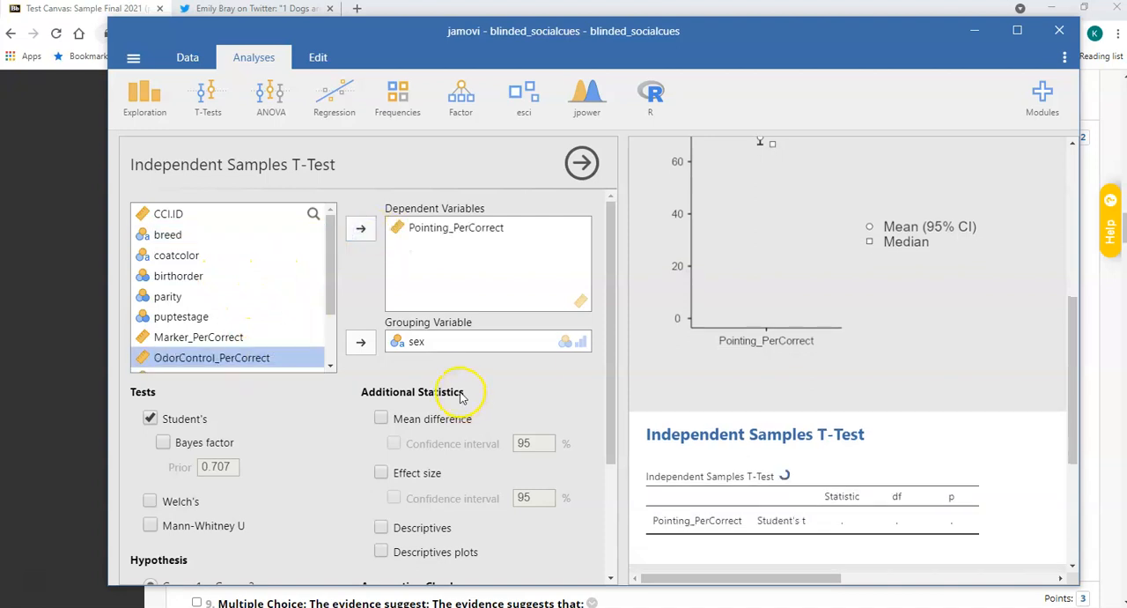
Add mean difference and effect size with 95% confidence intervals, descriptives and descriptives plots to the independent samples t test.
scroll(458, 396, down, 1)
click(381, 348)
click(394, 371)
click(380, 402)
click(394, 426)
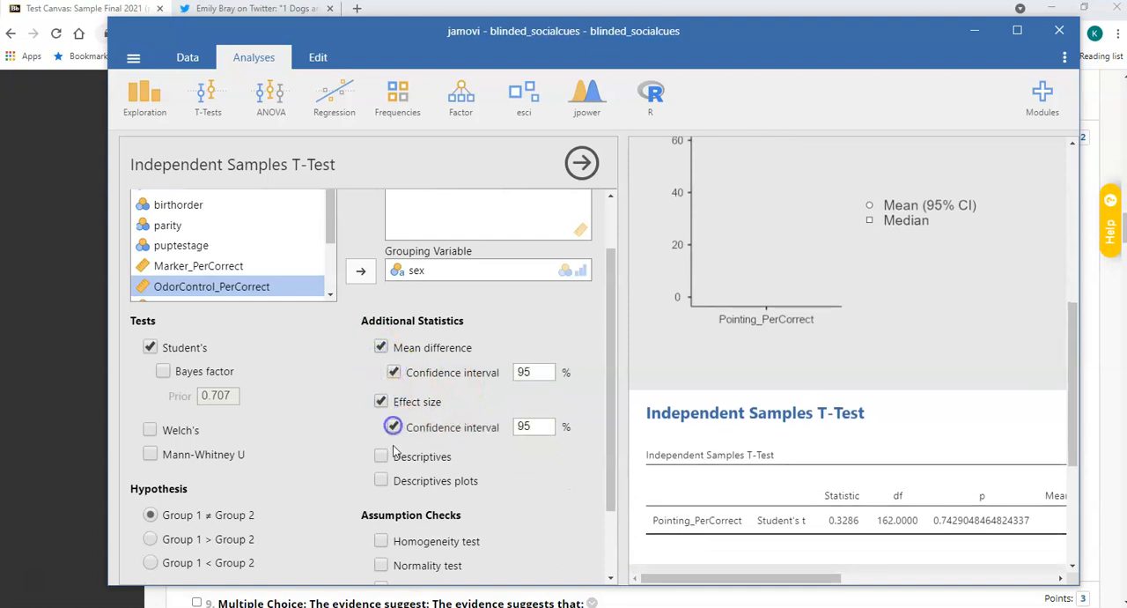
click(380, 456)
click(381, 481)
Add the homogeneity test to the independent samples t test, examine its result and include Welch's test.
scroll(444, 451, down, 2)
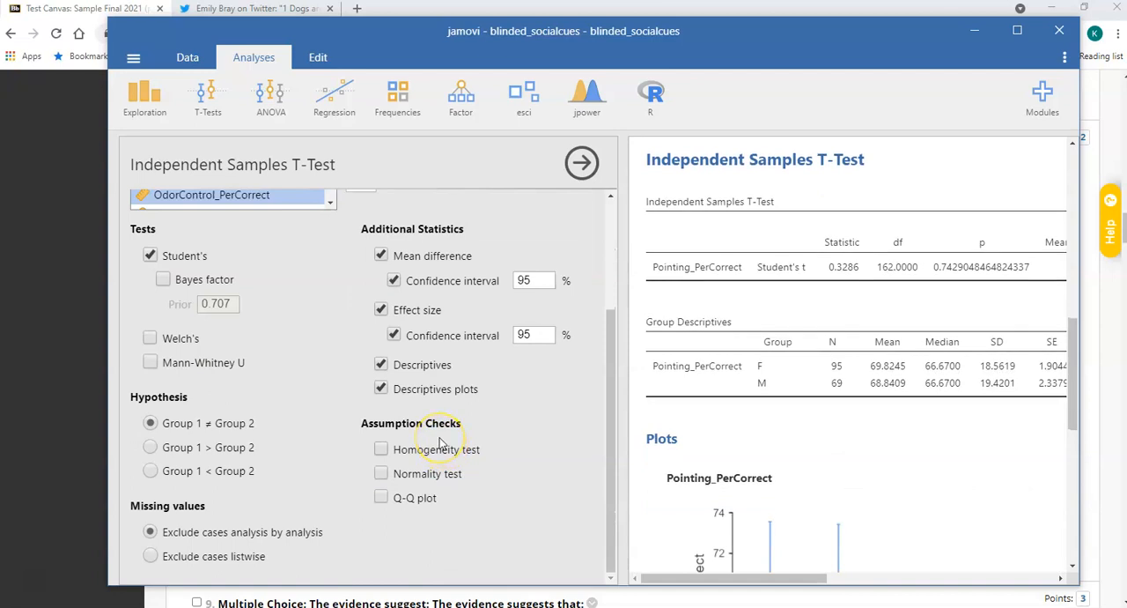
scroll(441, 443, up, 3)
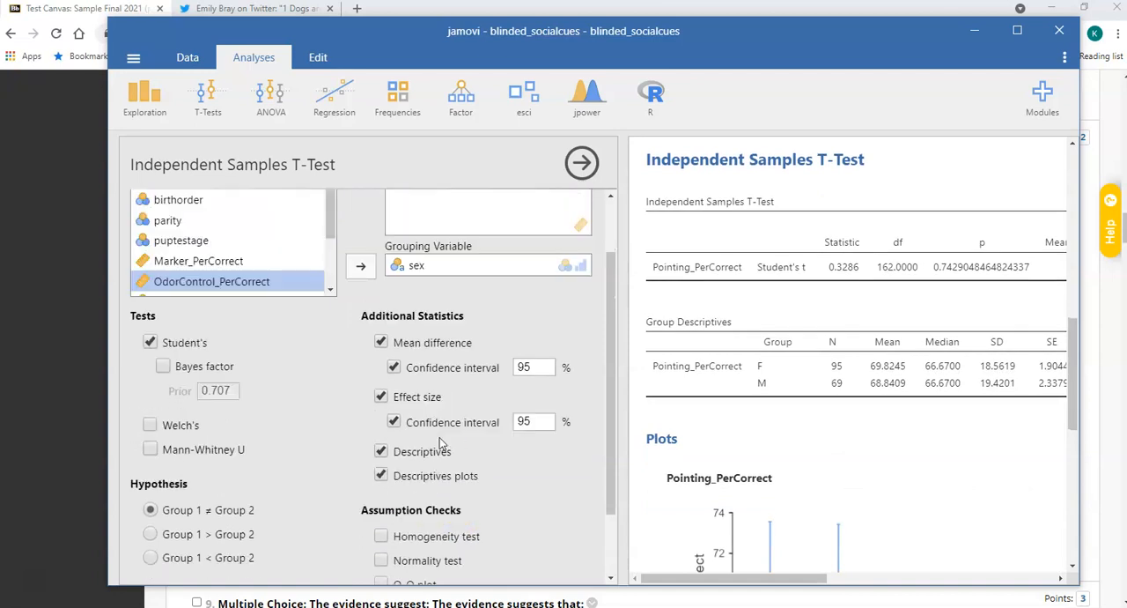
scroll(503, 352, down, 3)
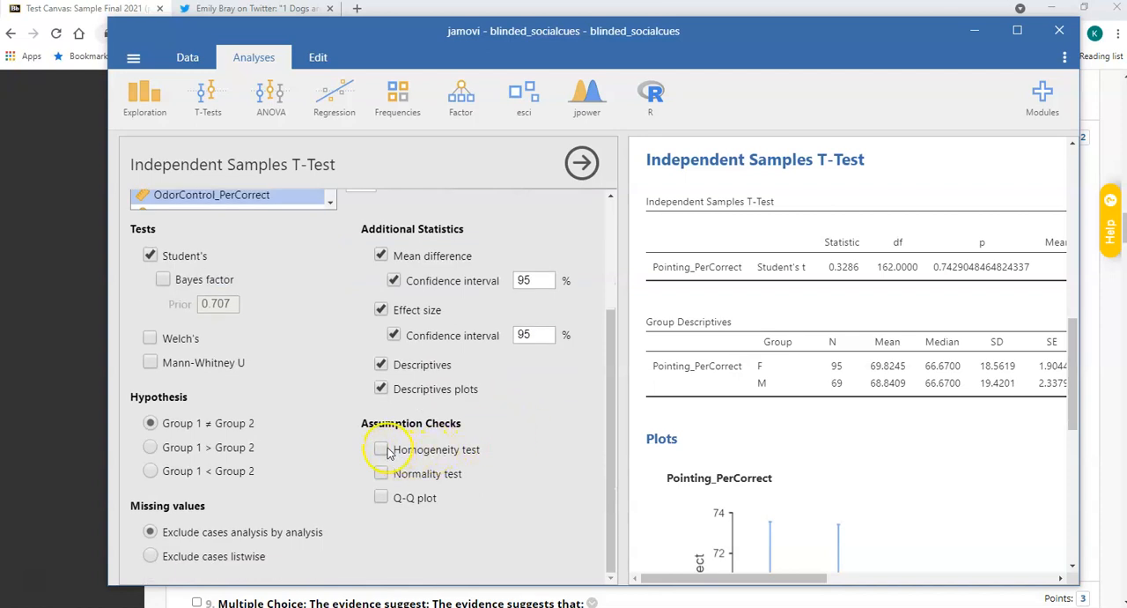
click(381, 450)
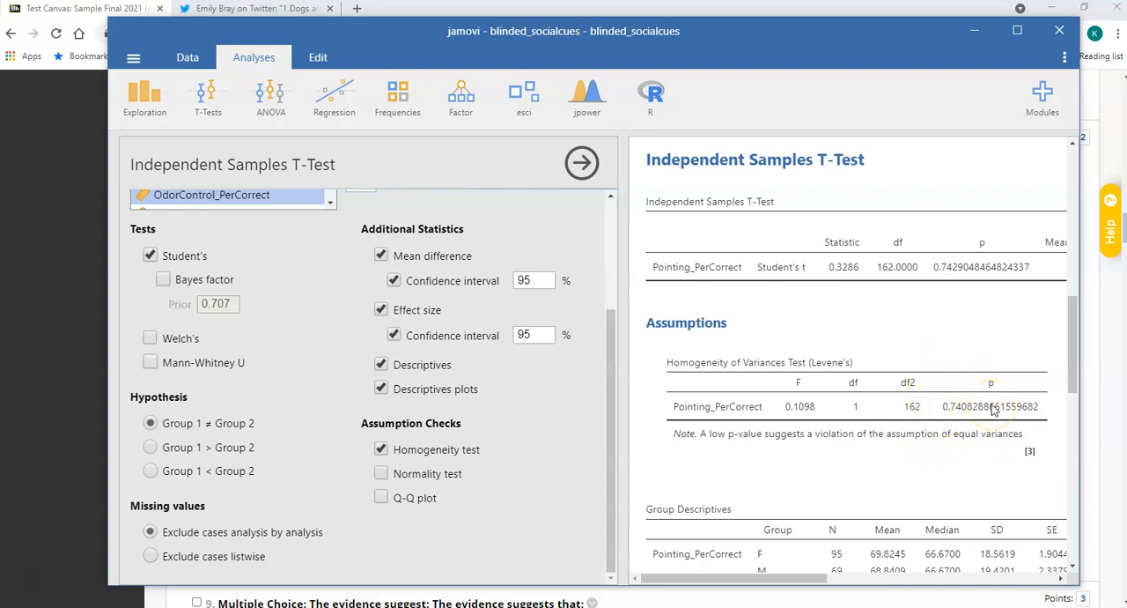
scroll(993, 409, down, 2)
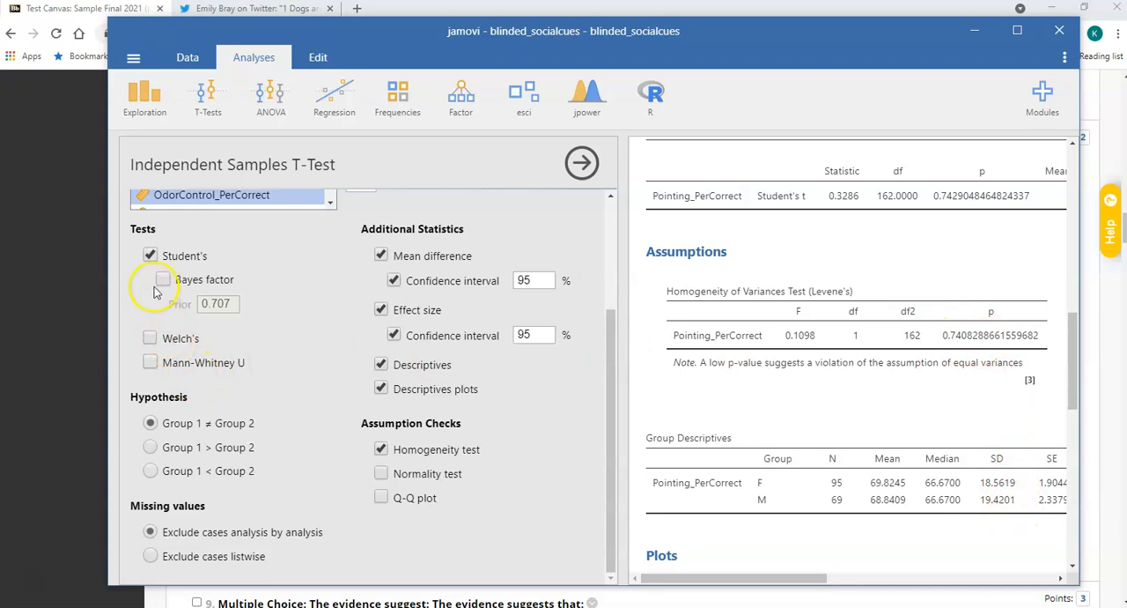
click(150, 340)
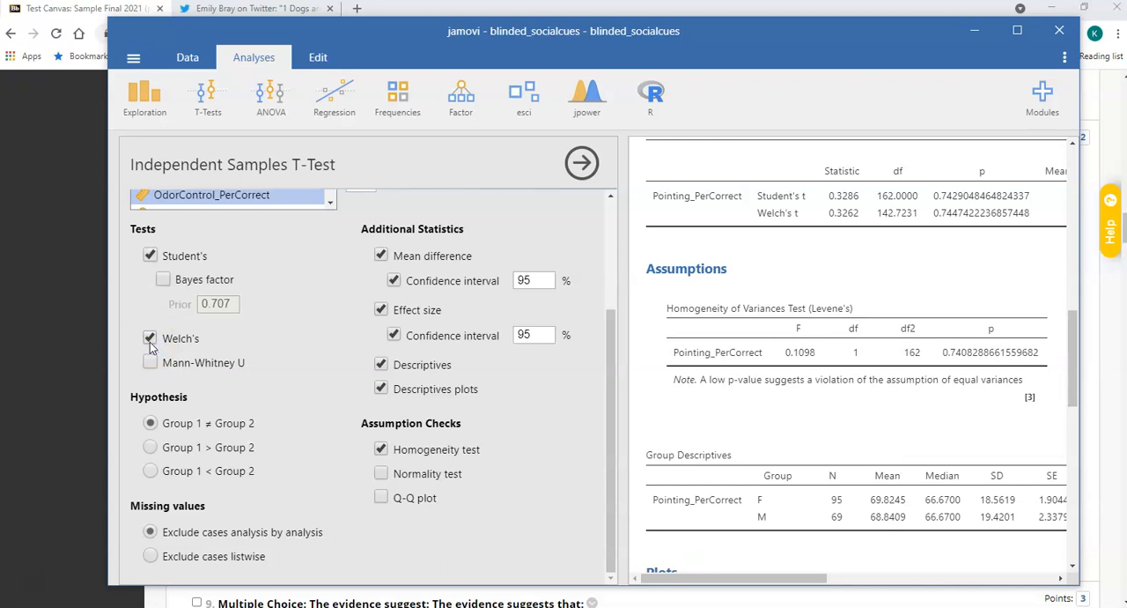
Remove Welch's test and the homogeneity test from the independent samples t test and close its options.
click(149, 344)
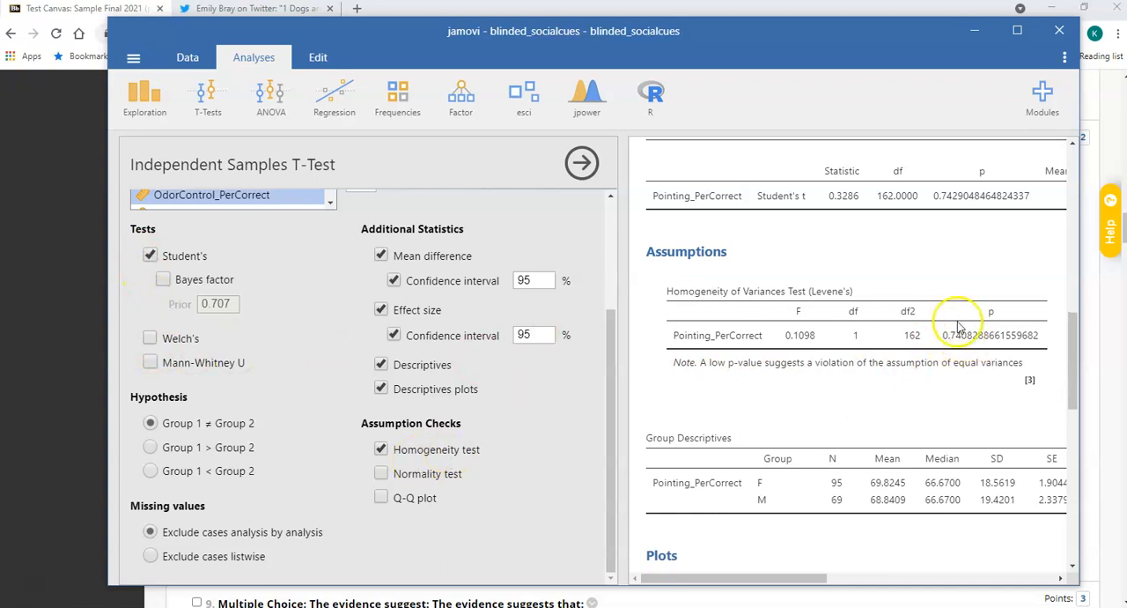
click(381, 450)
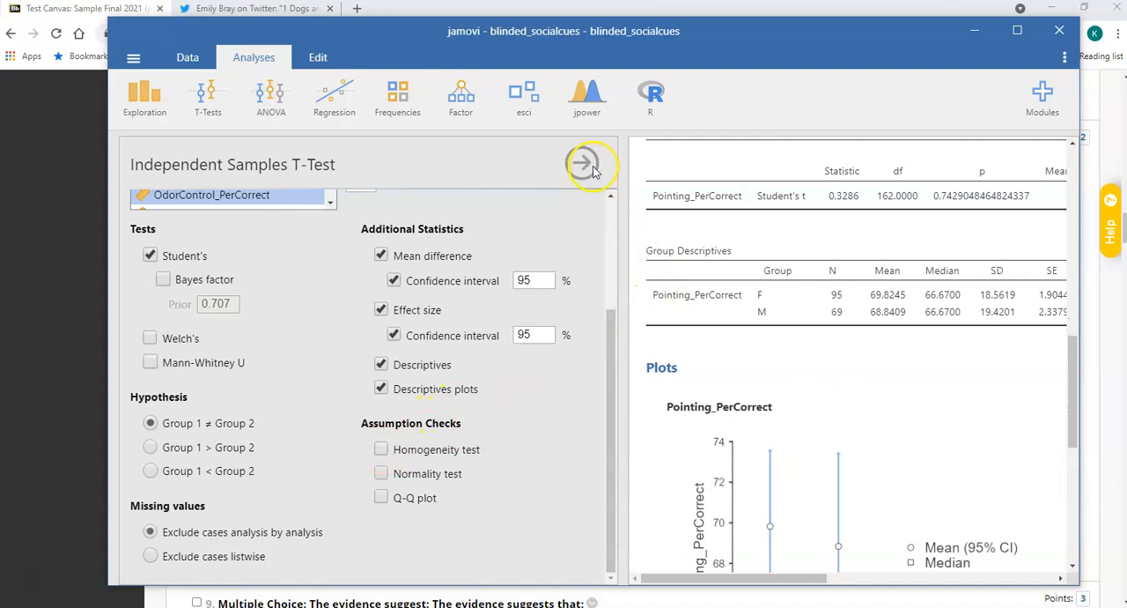
click(593, 170)
Widen the results area and the jamovi window to read the complete independent samples t test table and group descriptives.
drag(619, 186, 181, 184)
scroll(382, 265, up, 2)
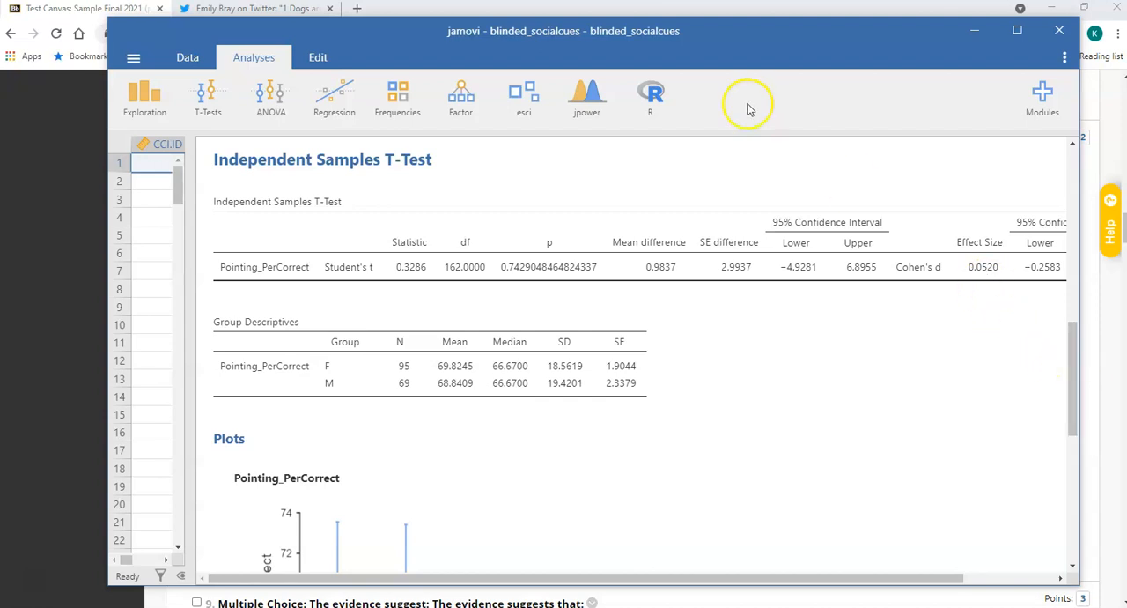
drag(722, 55, 625, 72)
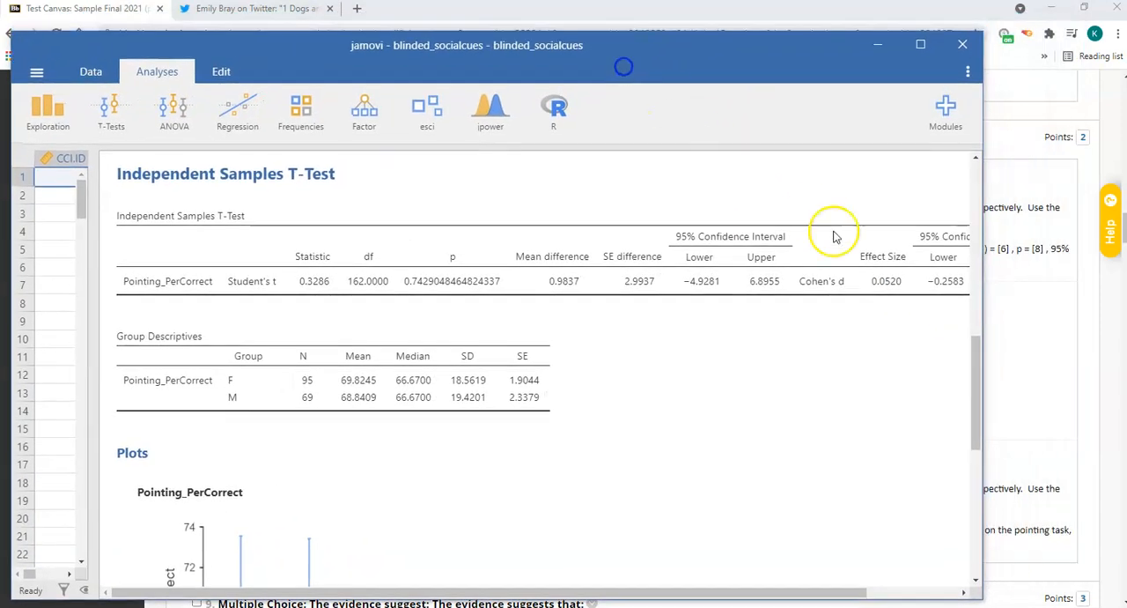
drag(980, 356, 1057, 355)
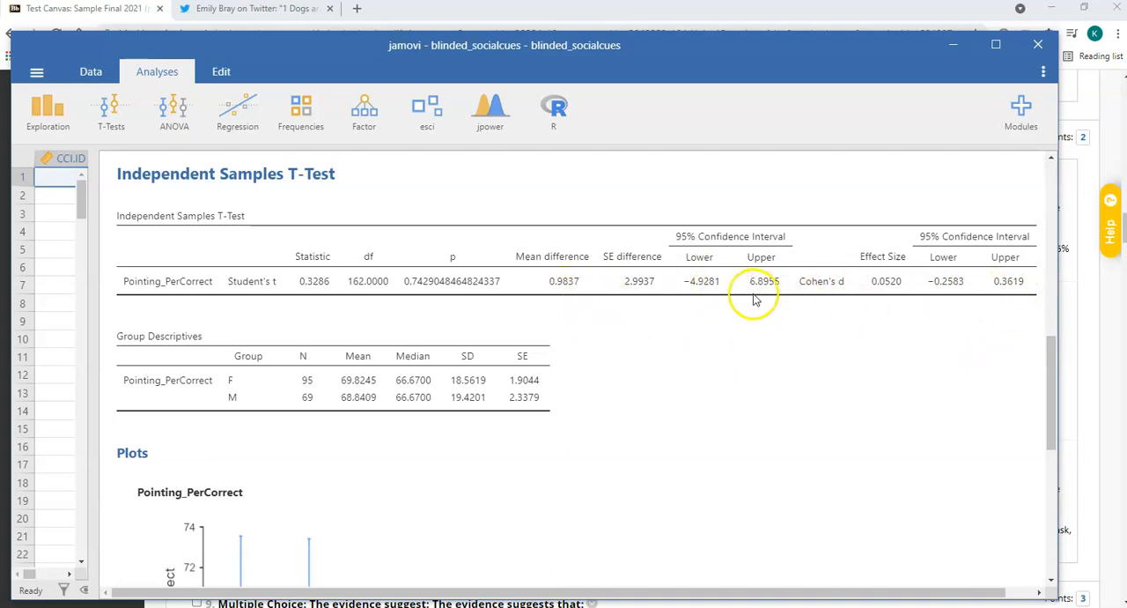
Return to Blackboard and read questions 8 to 10 on the independent samples t test, its conclusion and the oneway ANOVA.
click(954, 44)
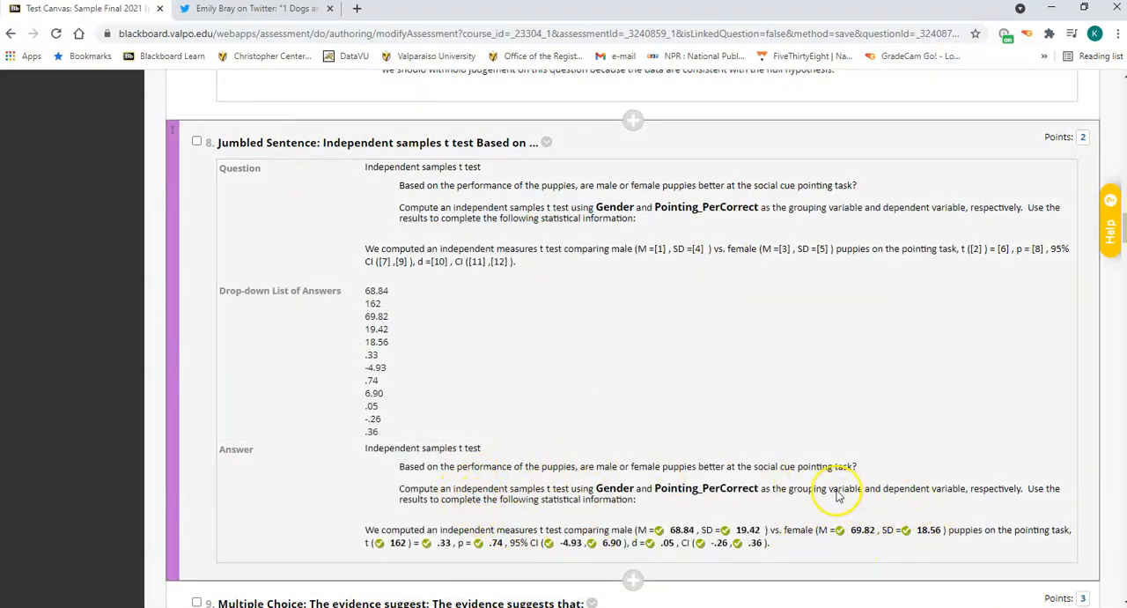
scroll(836, 494, down, 4)
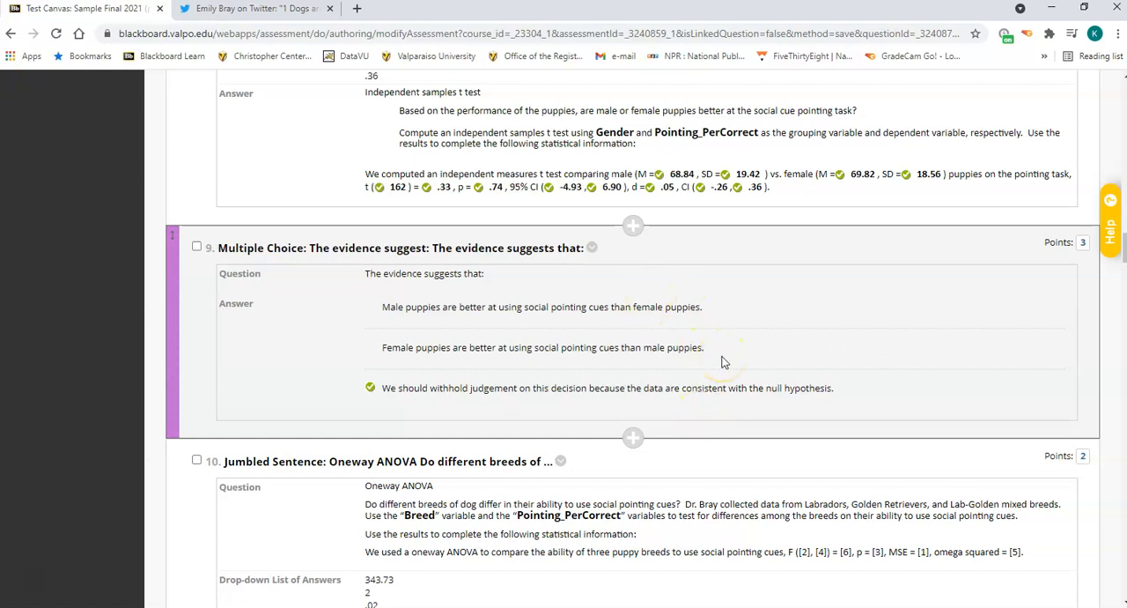
scroll(722, 361, up, 1)
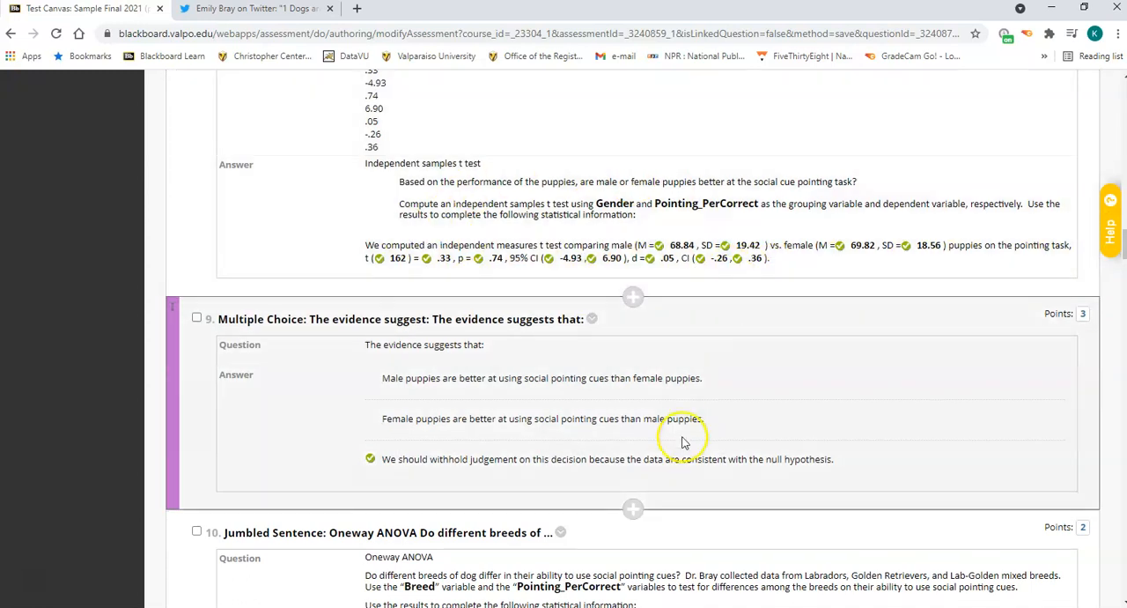
scroll(714, 390, up, 1)
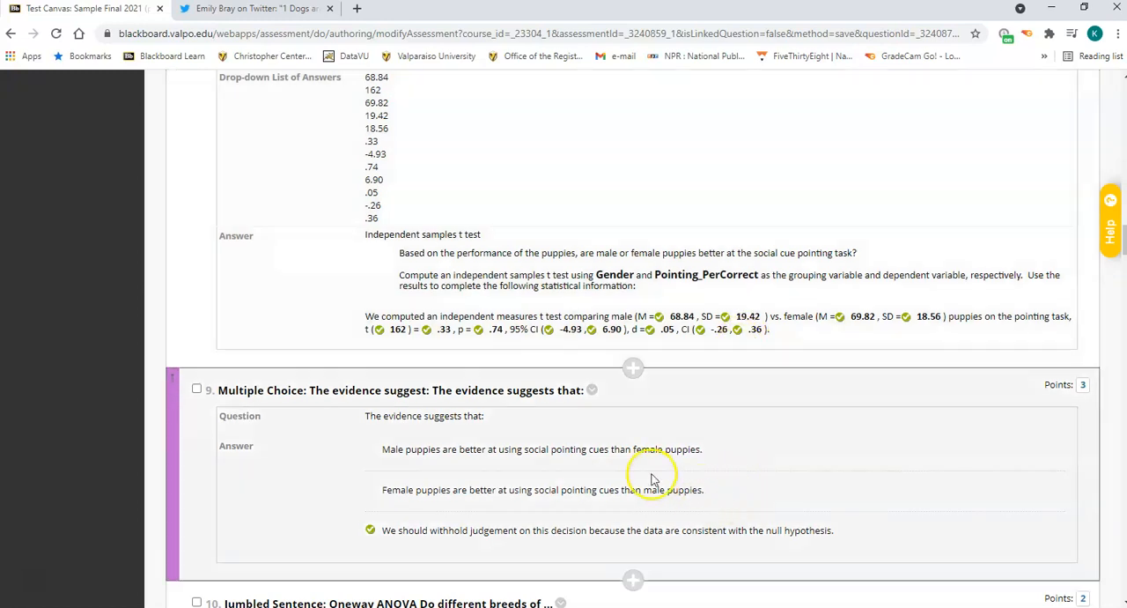
scroll(738, 457, down, 6)
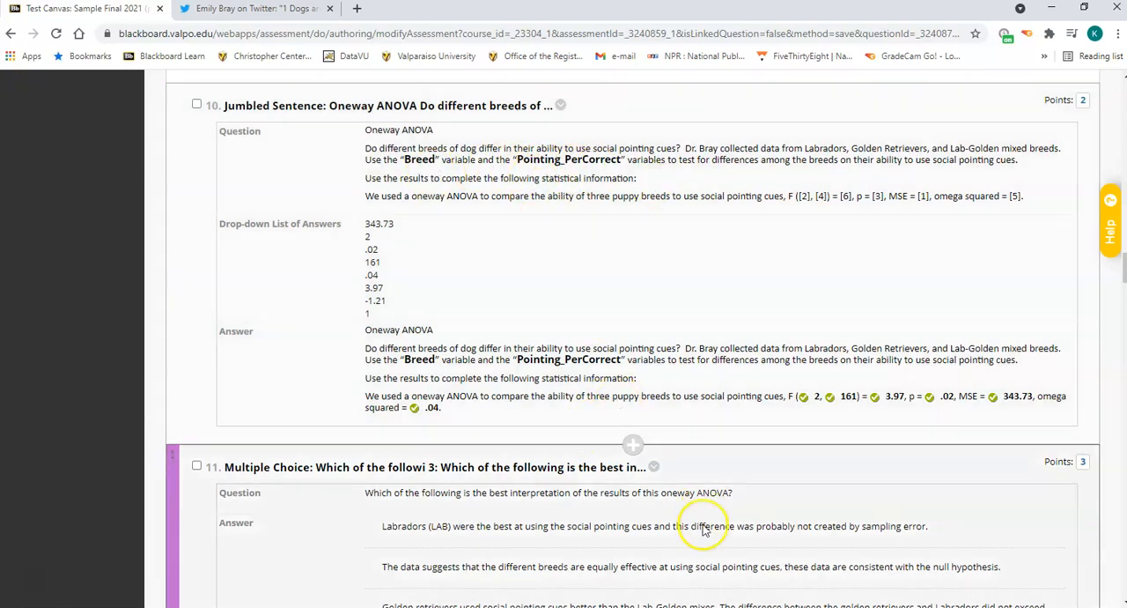
In jamovi's blinded_socialcues file, set up an ANOVA with Pointing_PerCorrect as dependent variable, breed as fixed factor and ω² effect size.
mouse_move(710, 607)
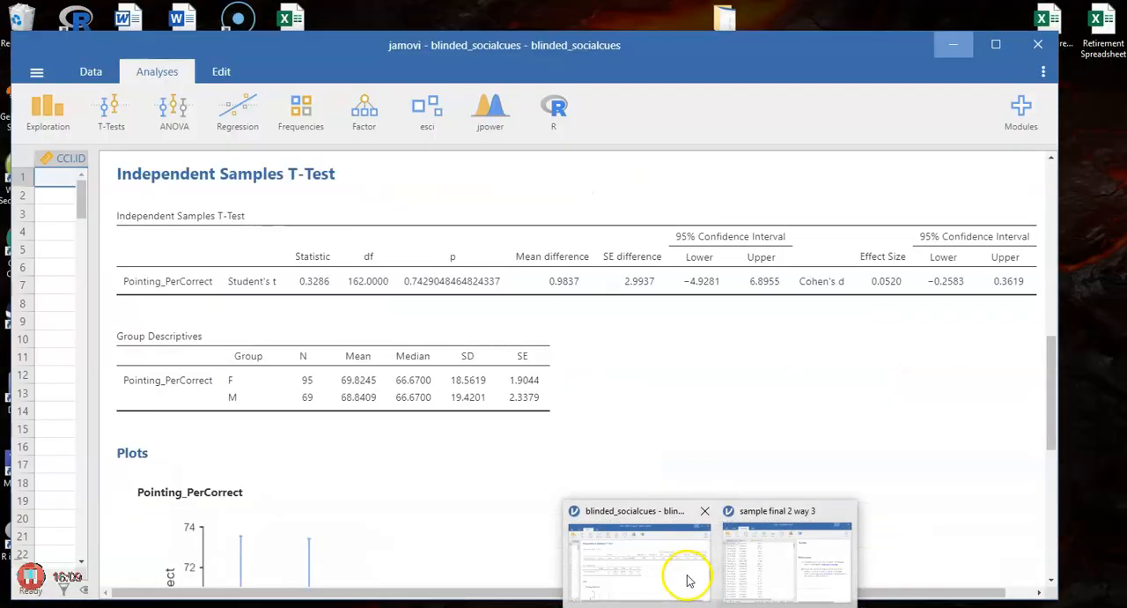
click(686, 571)
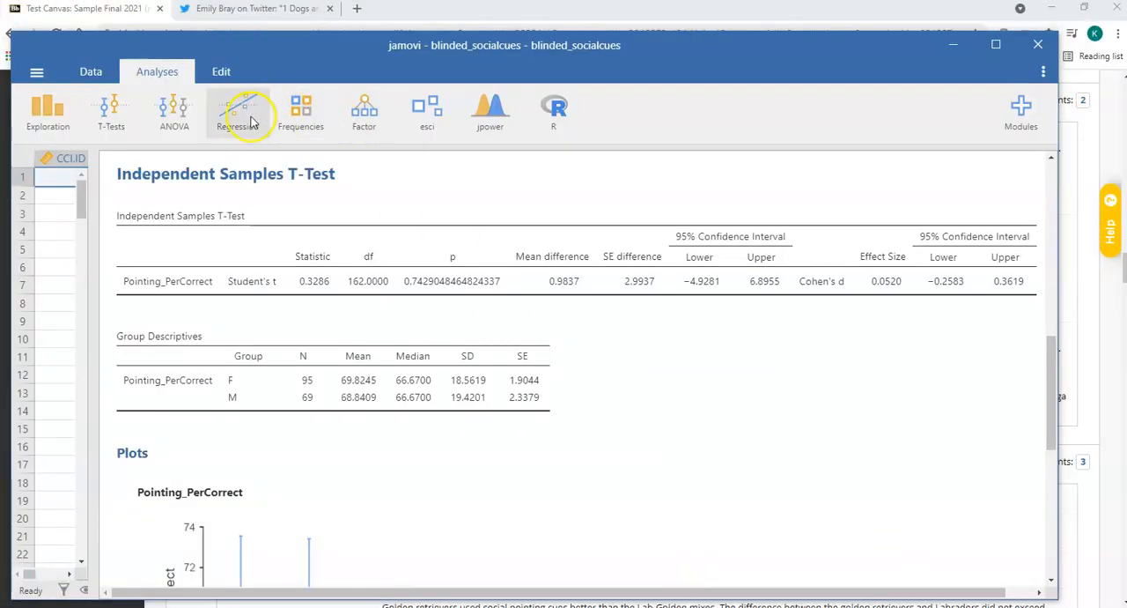
click(176, 119)
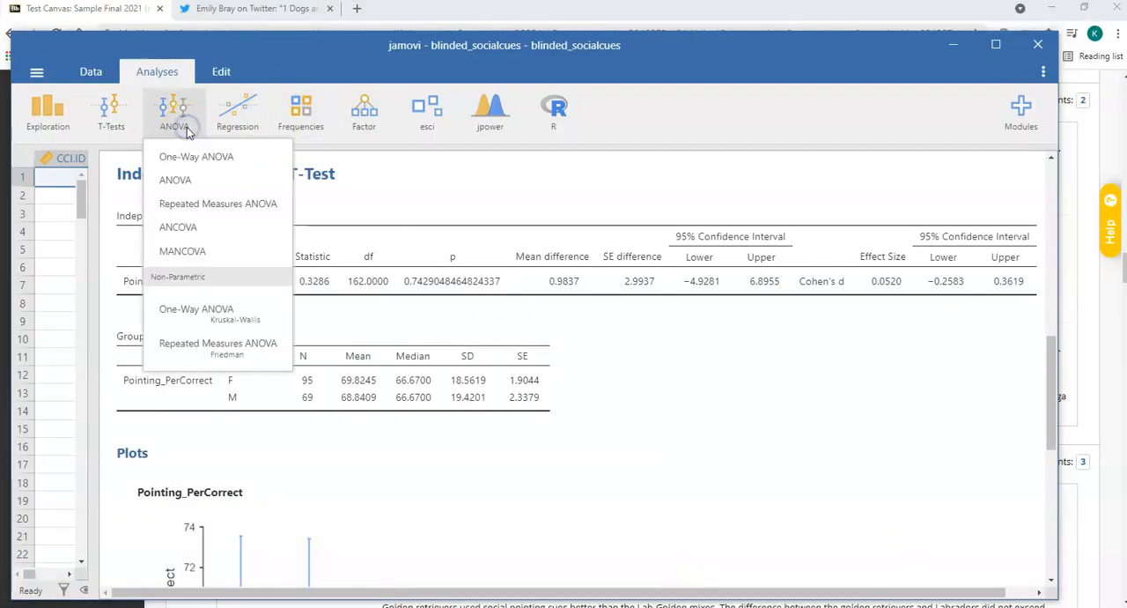
click(180, 180)
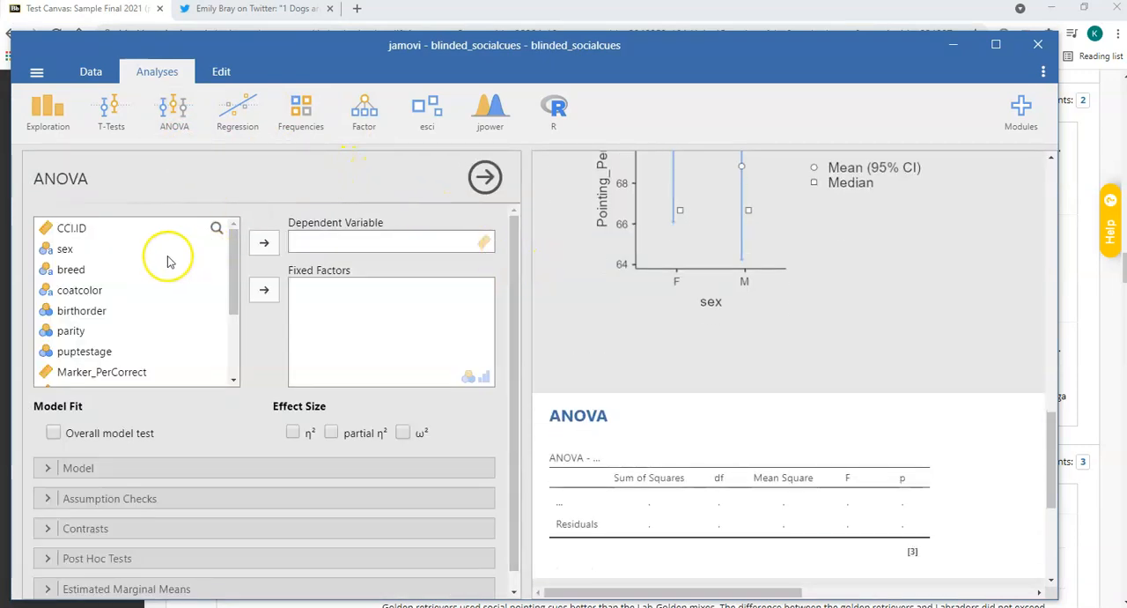
click(104, 271)
click(263, 292)
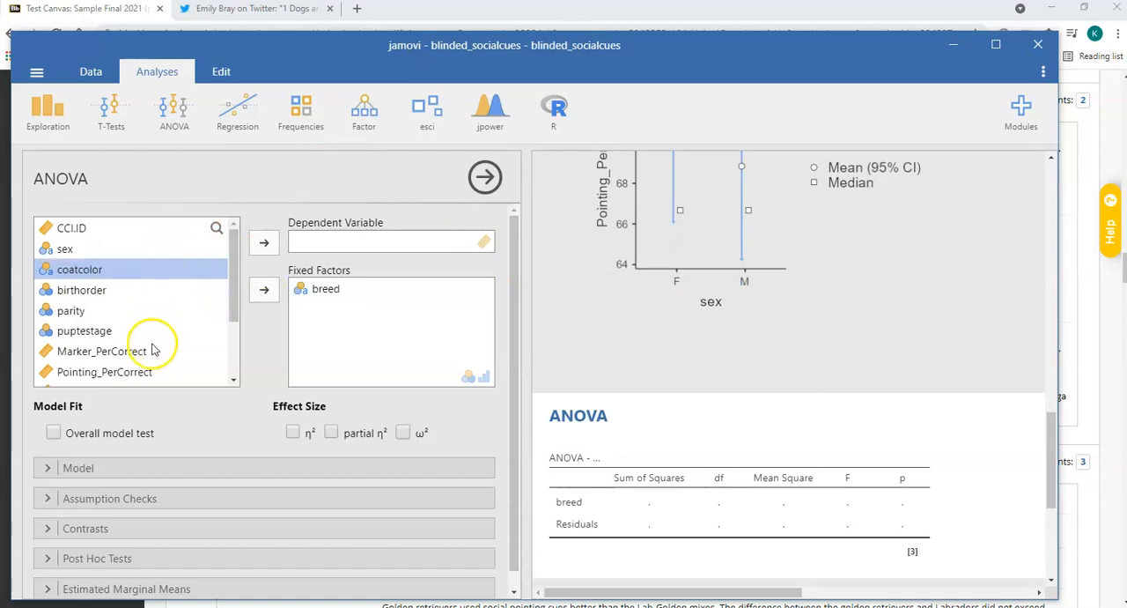
click(150, 372)
click(264, 243)
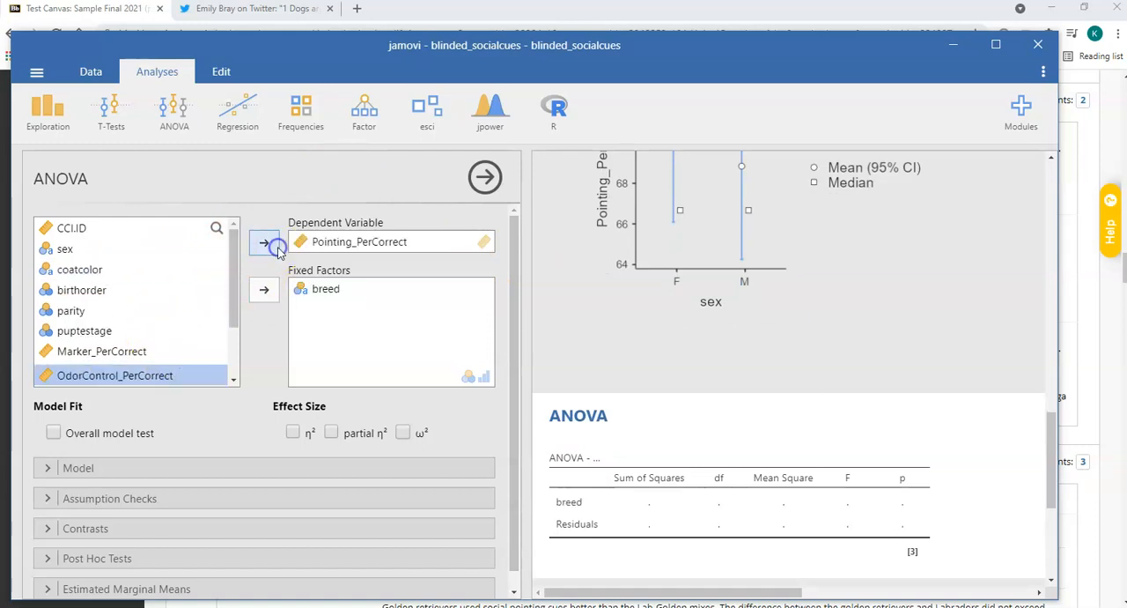
scroll(225, 408, down, 1)
click(403, 414)
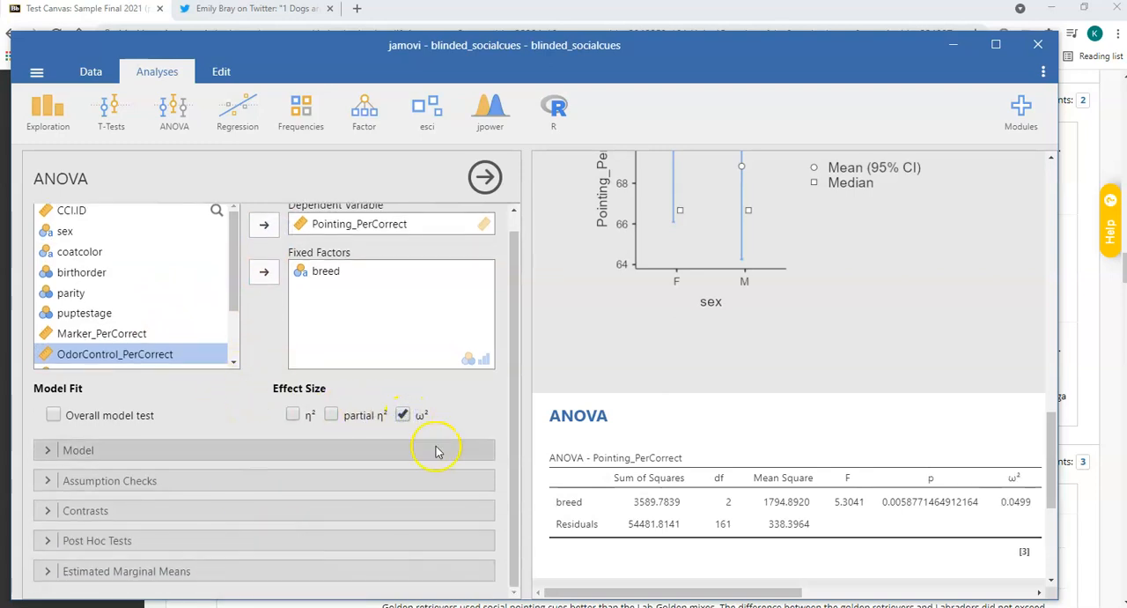
Add post hoc tests for breed with Cohen's d and its 95% confidence interval, using no correction instead of Tukey.
click(127, 541)
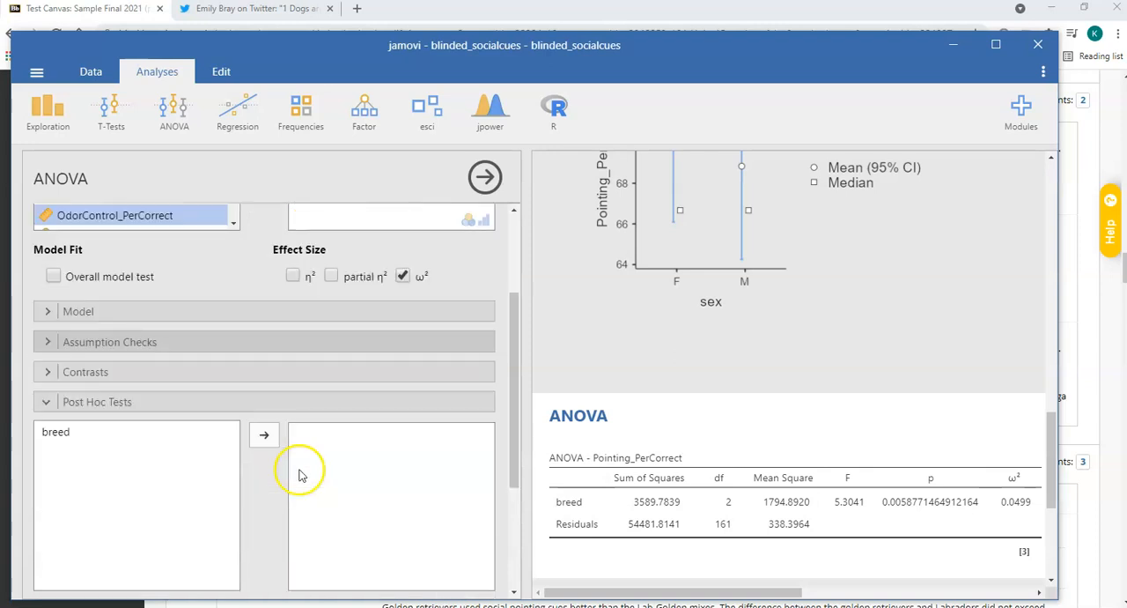
click(198, 297)
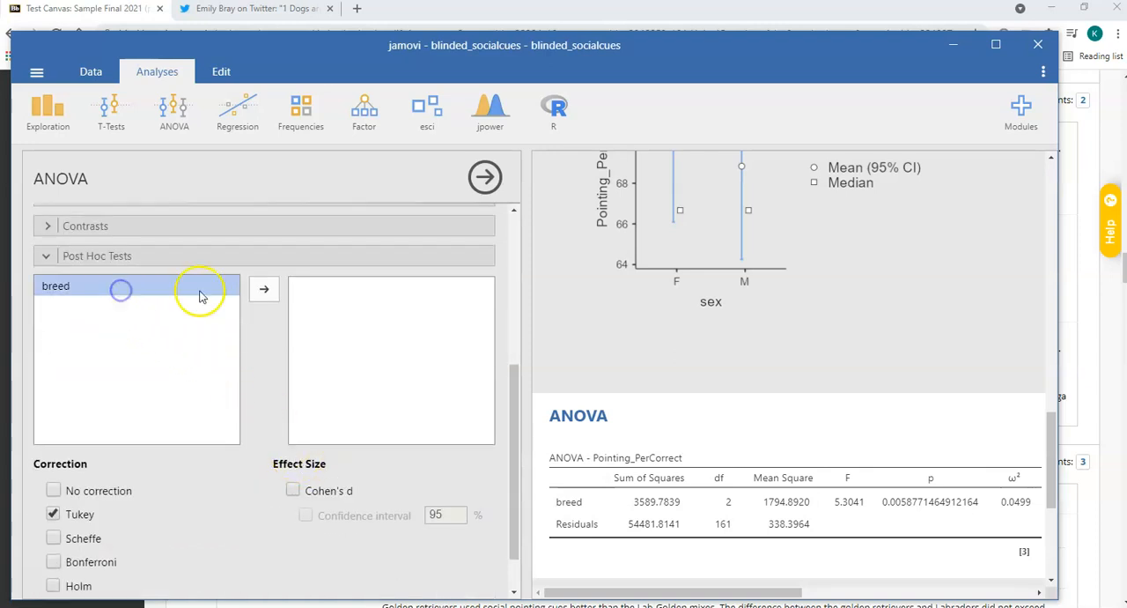
click(265, 294)
click(294, 493)
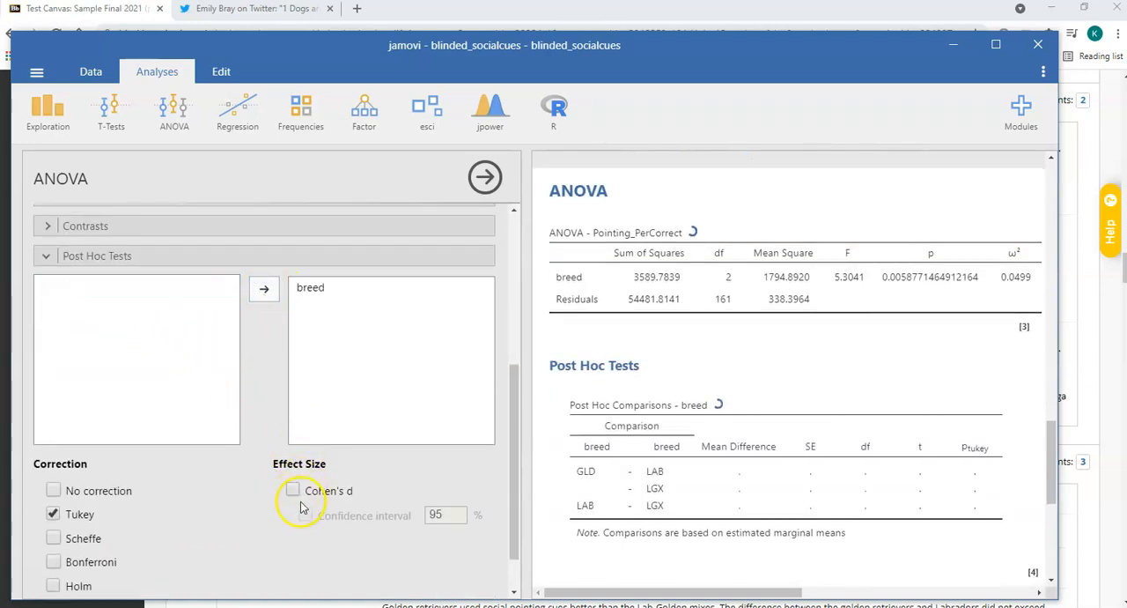
click(306, 516)
scroll(252, 497, down, 1)
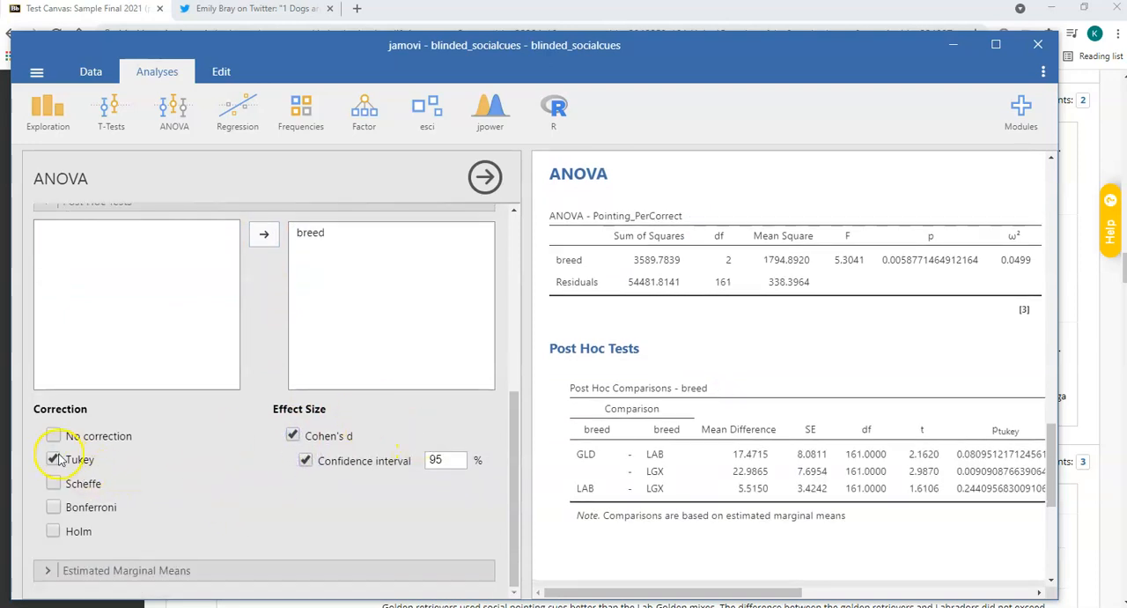
click(54, 435)
click(54, 460)
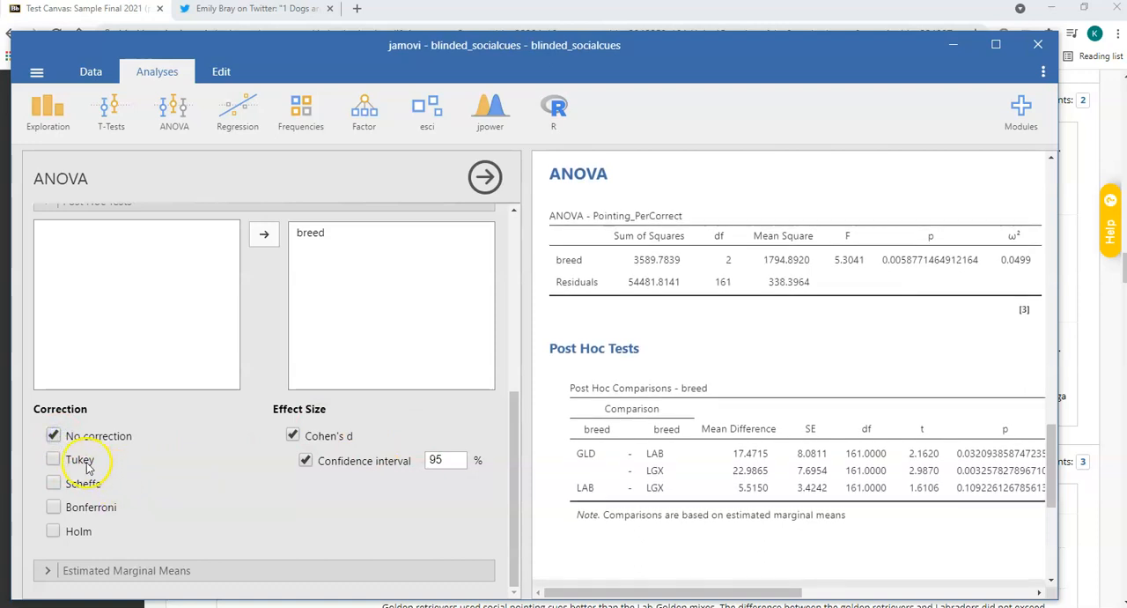
Add estimated marginal means for breed with both marginal means plots and tables, and close the ANOVA options.
click(157, 570)
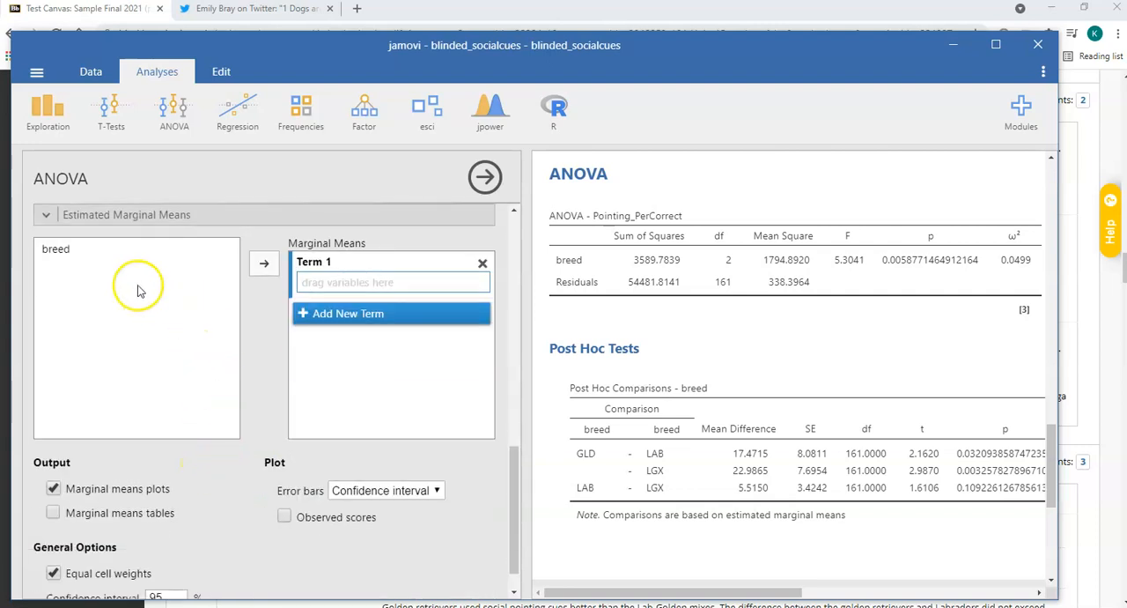
click(88, 249)
click(266, 264)
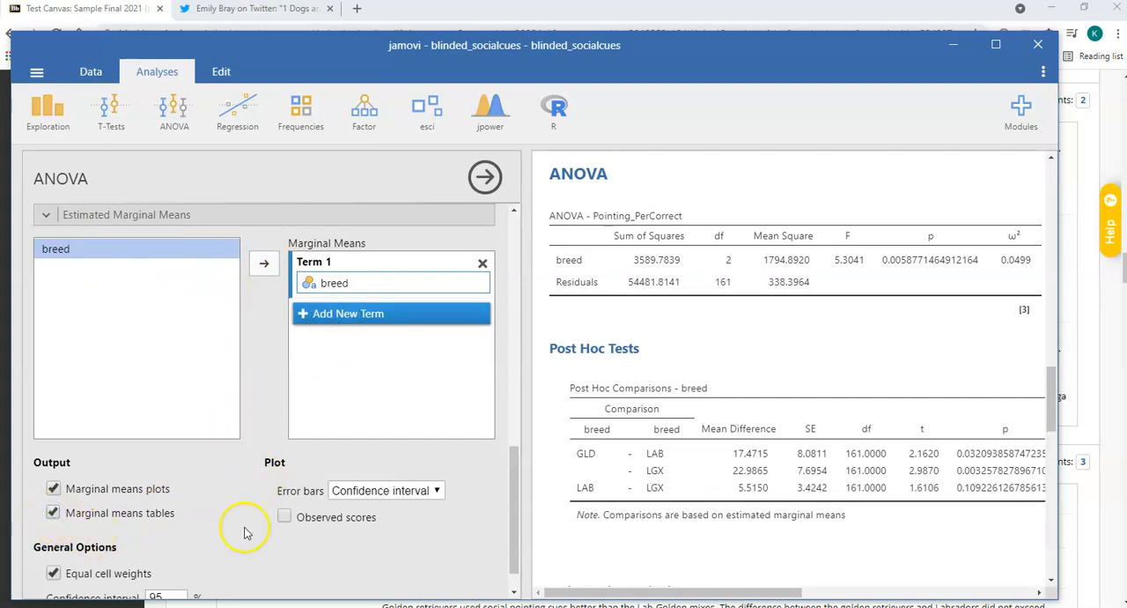
scroll(225, 520, down, 1)
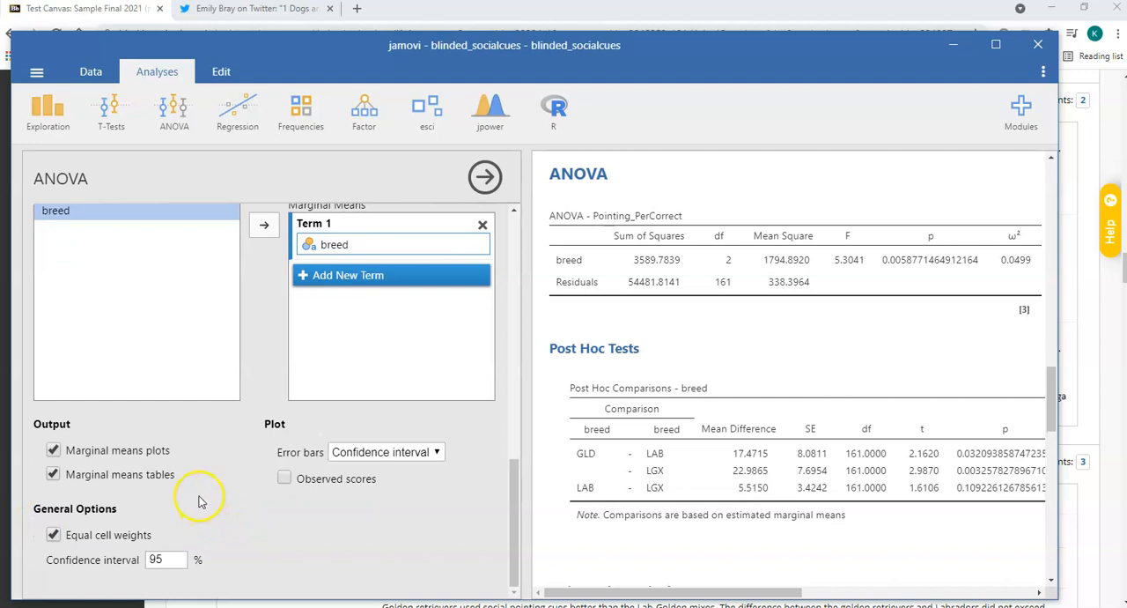
click(474, 182)
Widen the results area and examine the ANOVA table, the breed post hoc comparisons and the estimated marginal means plot.
drag(505, 197, 167, 154)
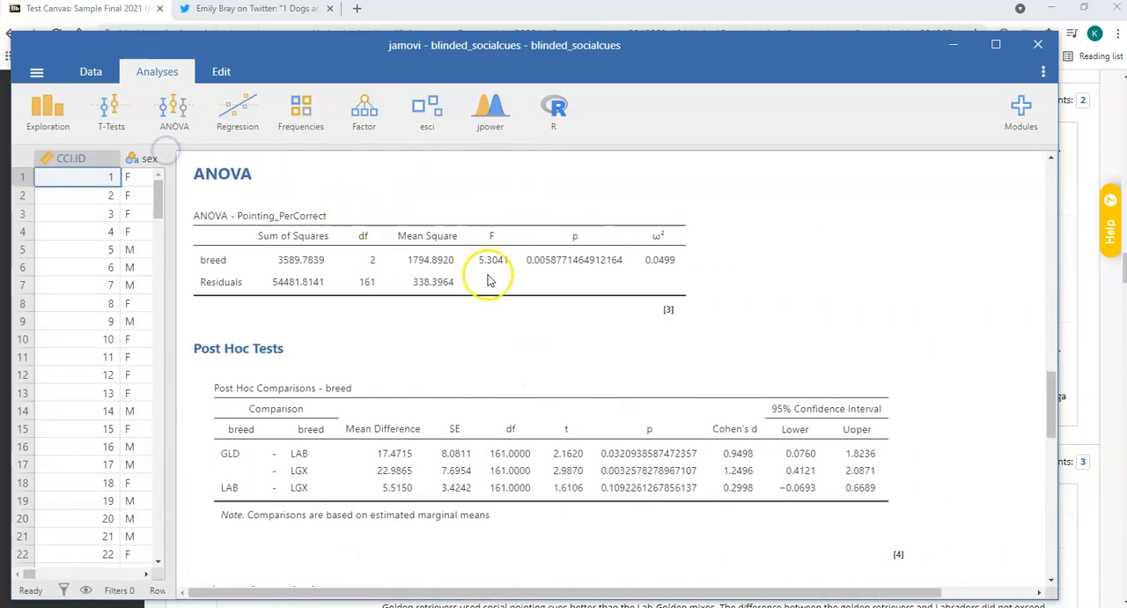
scroll(438, 346, up, 1)
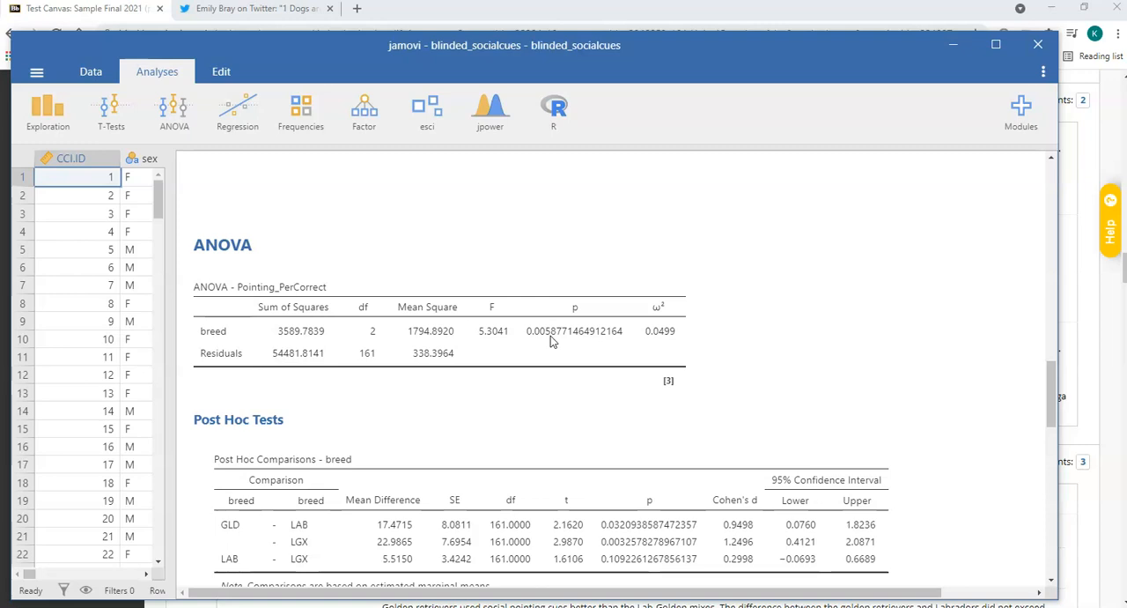
scroll(410, 480, down, 2)
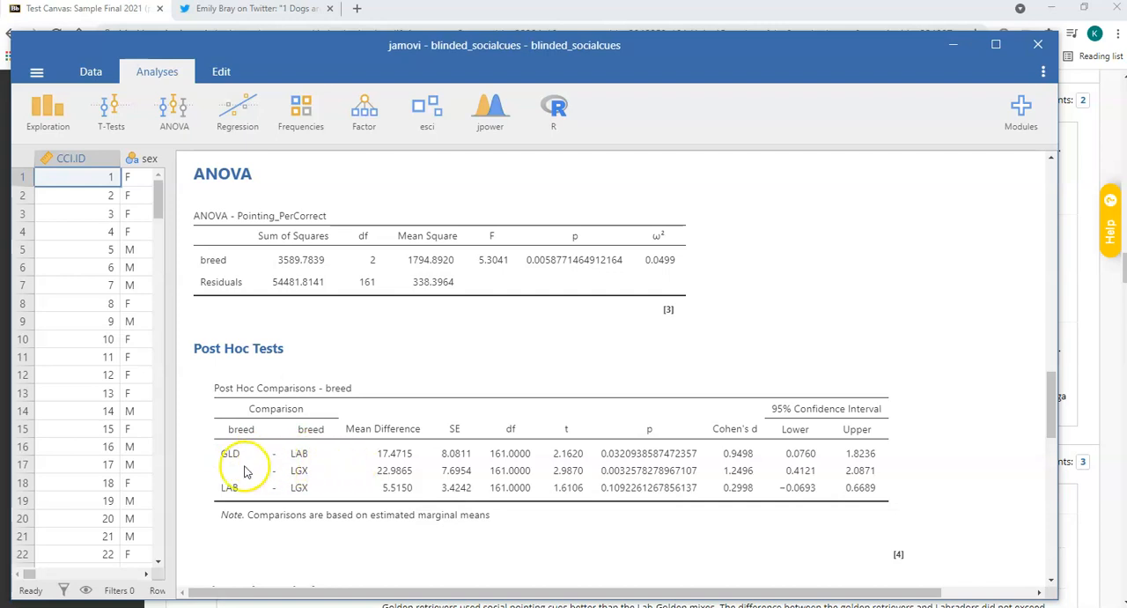
scroll(326, 467, down, 3)
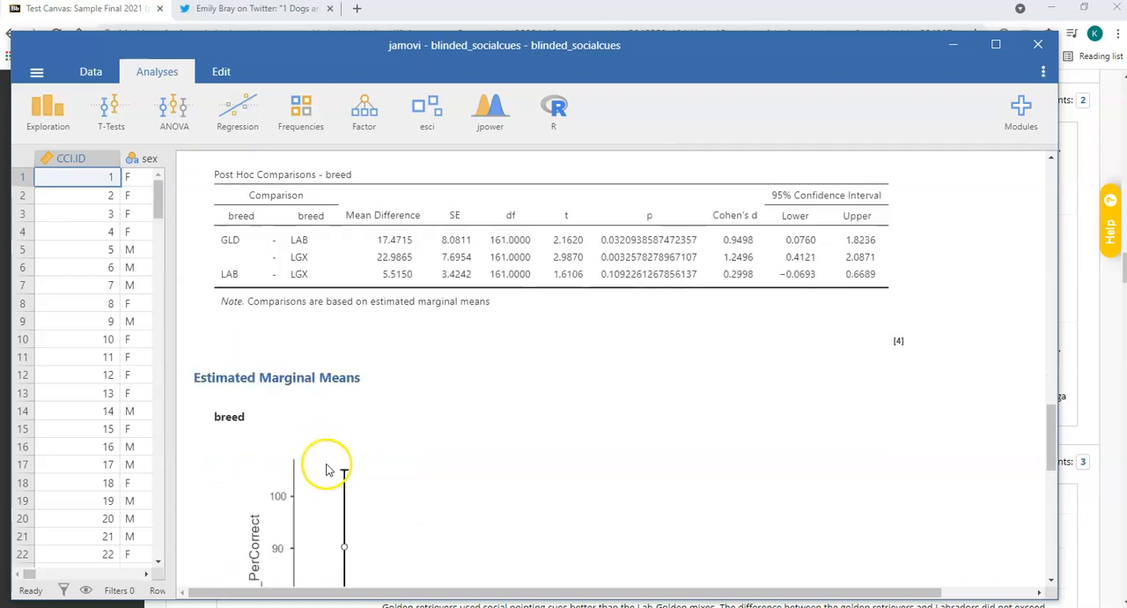
scroll(326, 467, up, 2)
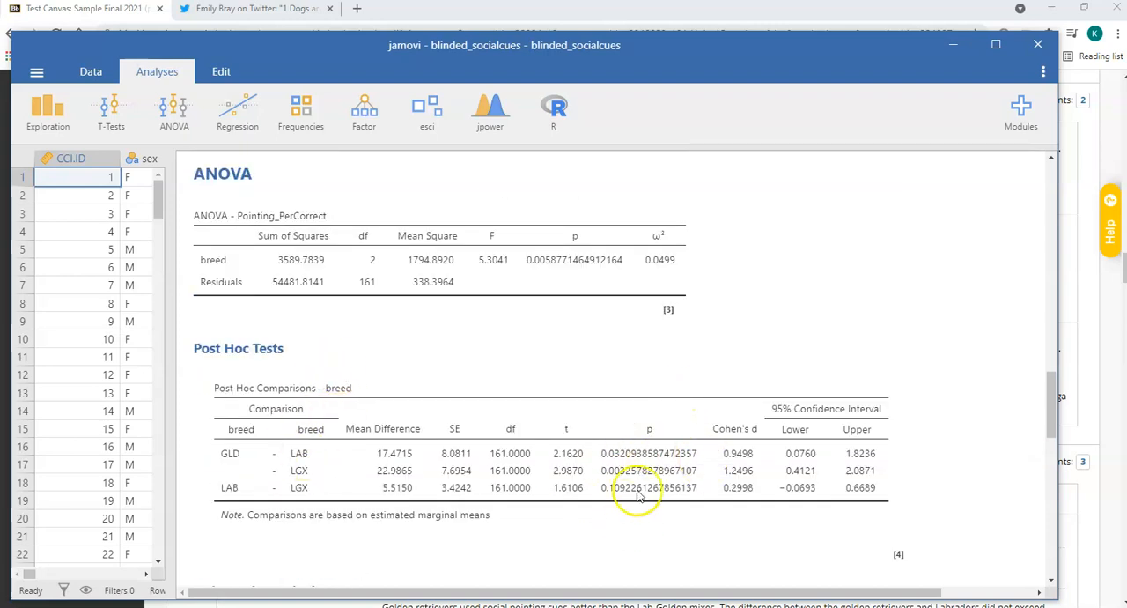
scroll(620, 505, down, 5)
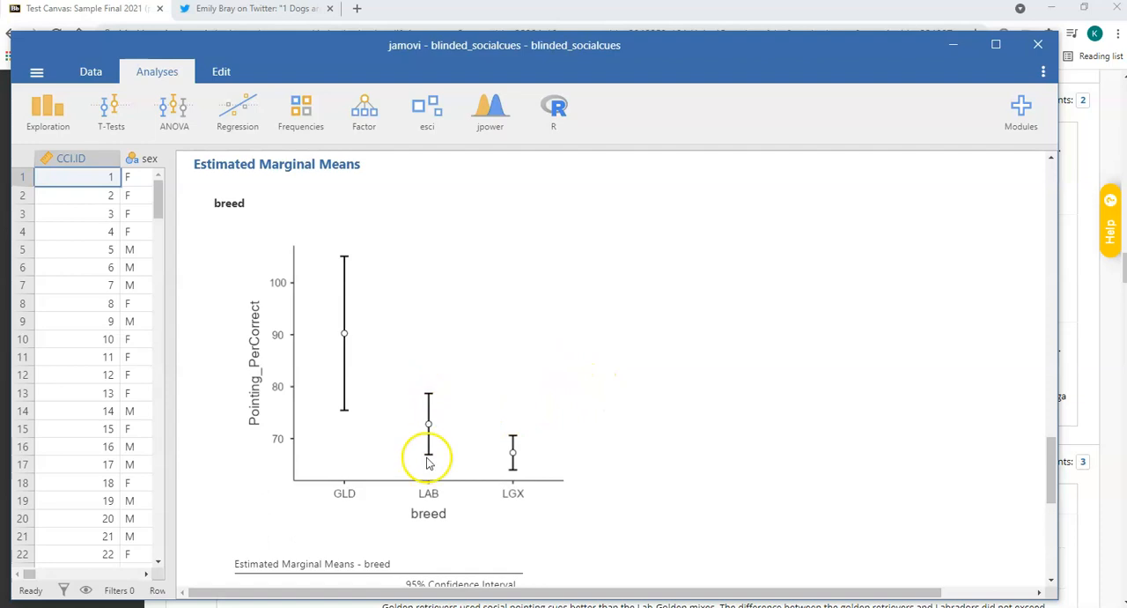
scroll(428, 432, up, 5)
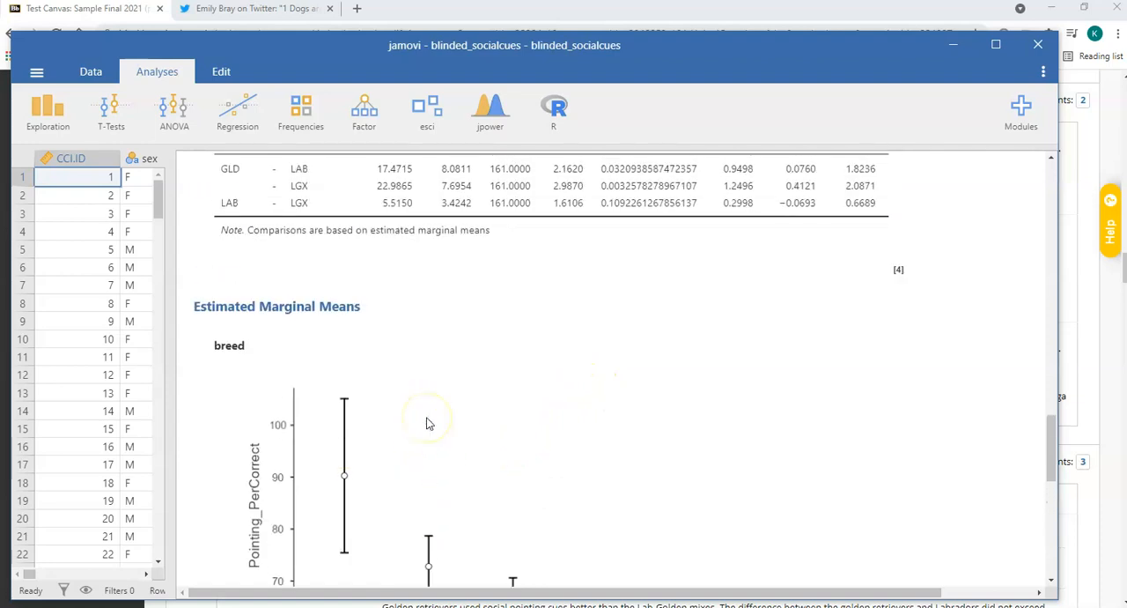
scroll(428, 427, down, 2)
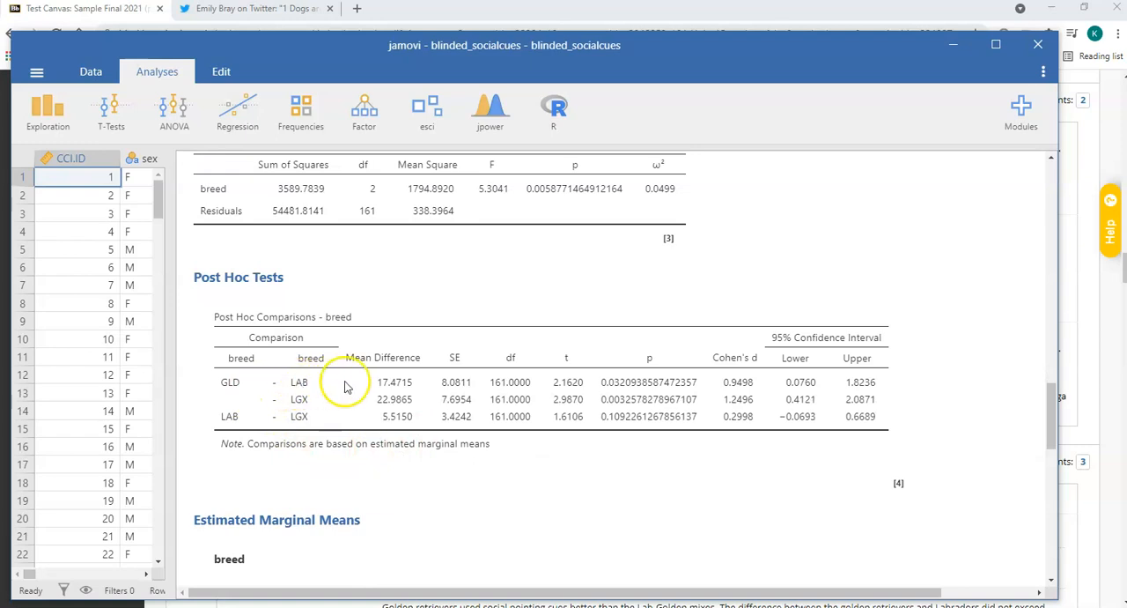
scroll(576, 493, down, 5)
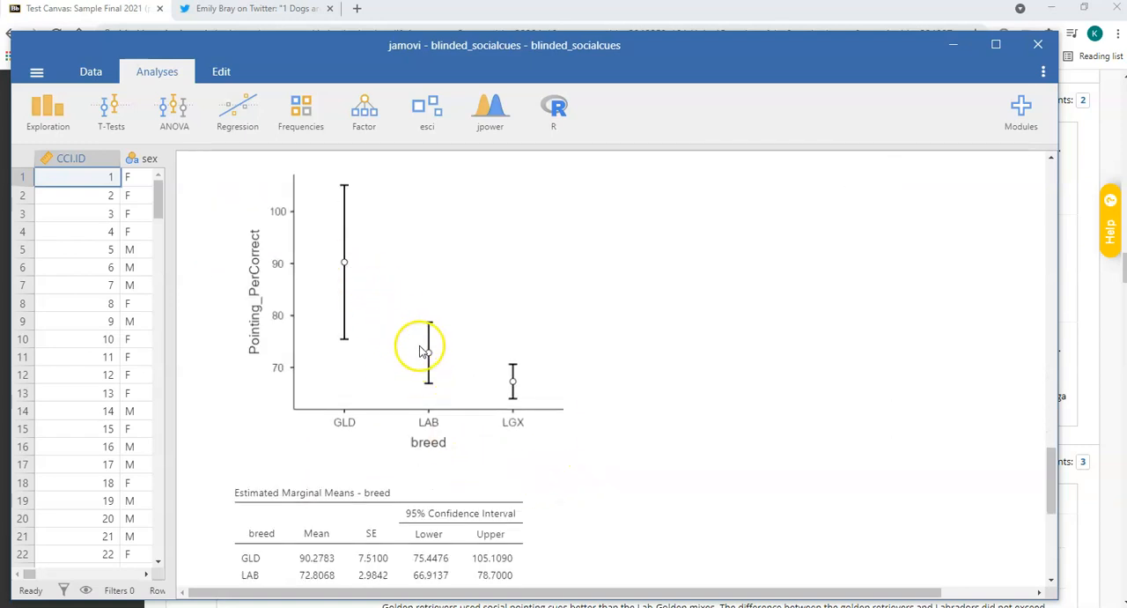
scroll(510, 307, up, 5)
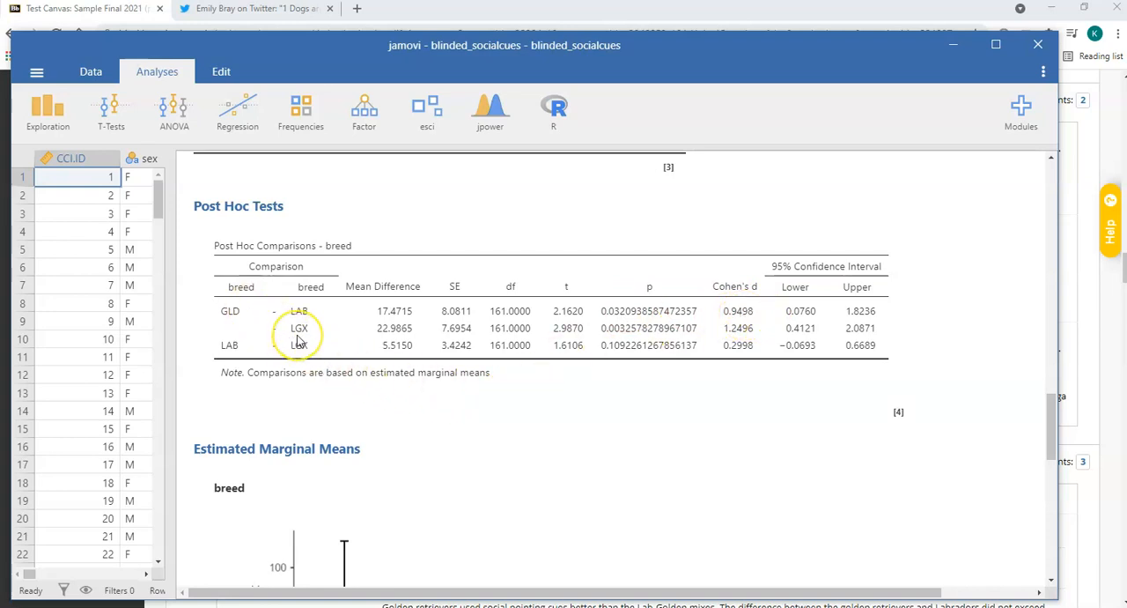
Compare the breed post hoc comparisons with the estimated marginal means plot and its table of means and confidence intervals.
scroll(472, 447, down, 3)
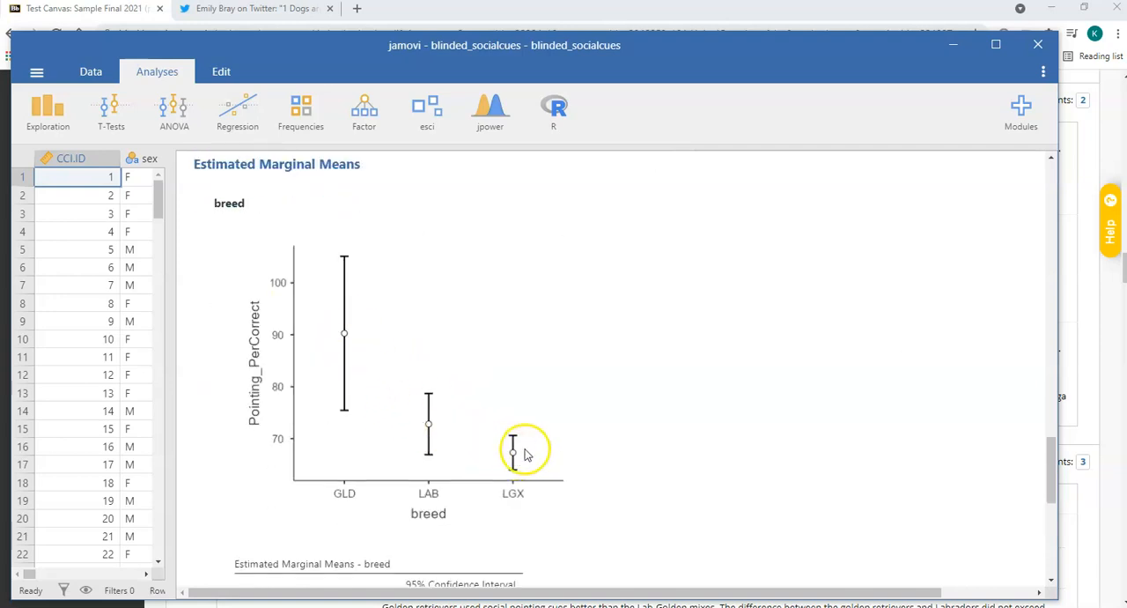
scroll(533, 451, up, 5)
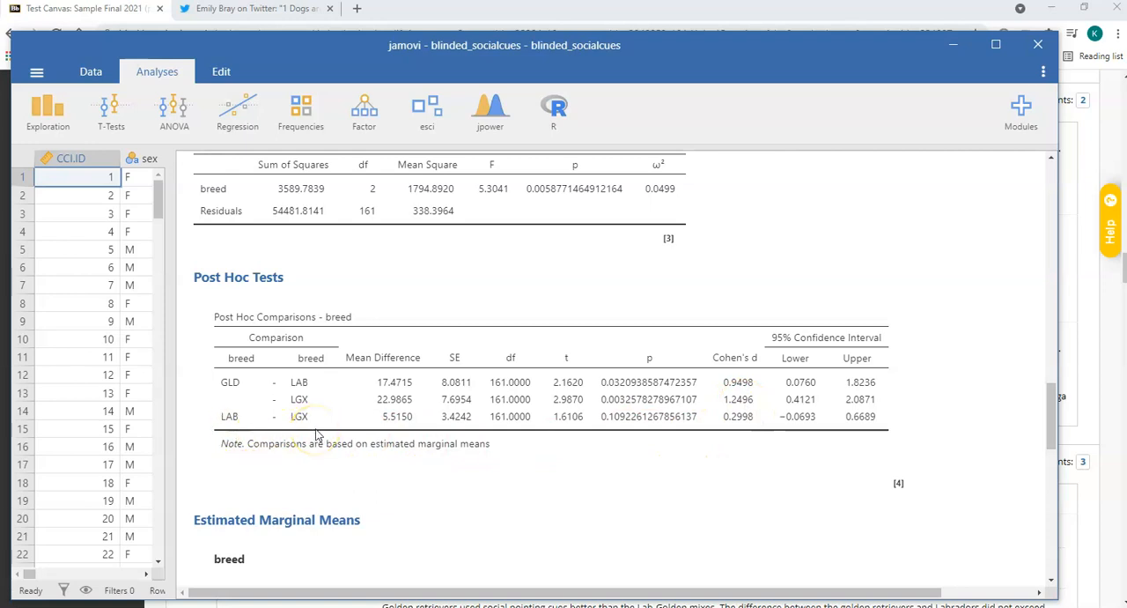
scroll(636, 503, down, 5)
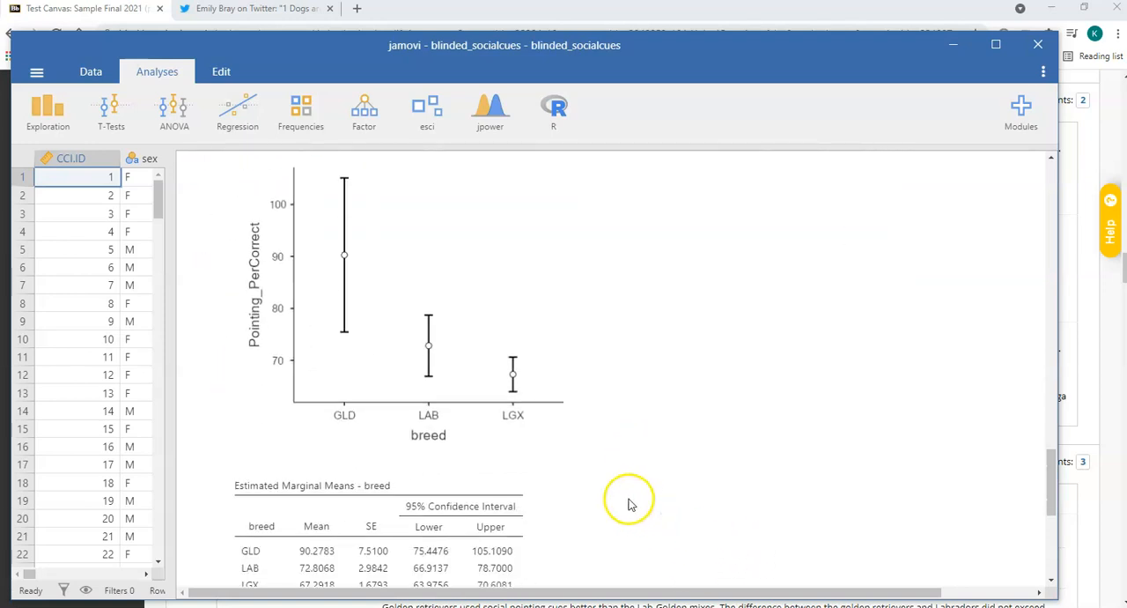
scroll(629, 505, down, 1)
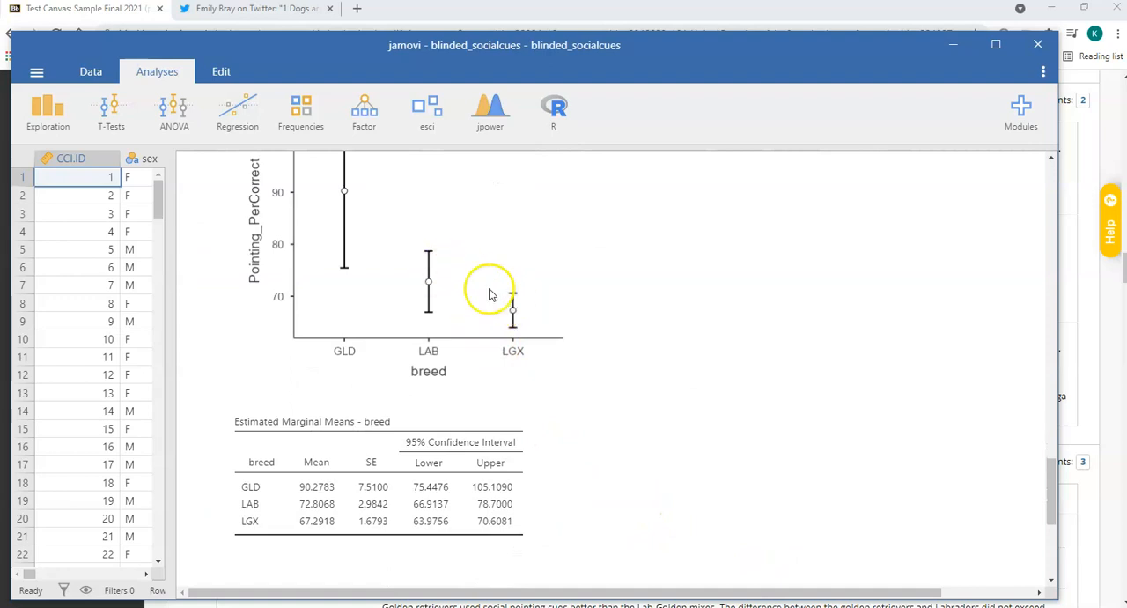
scroll(559, 344, up, 6)
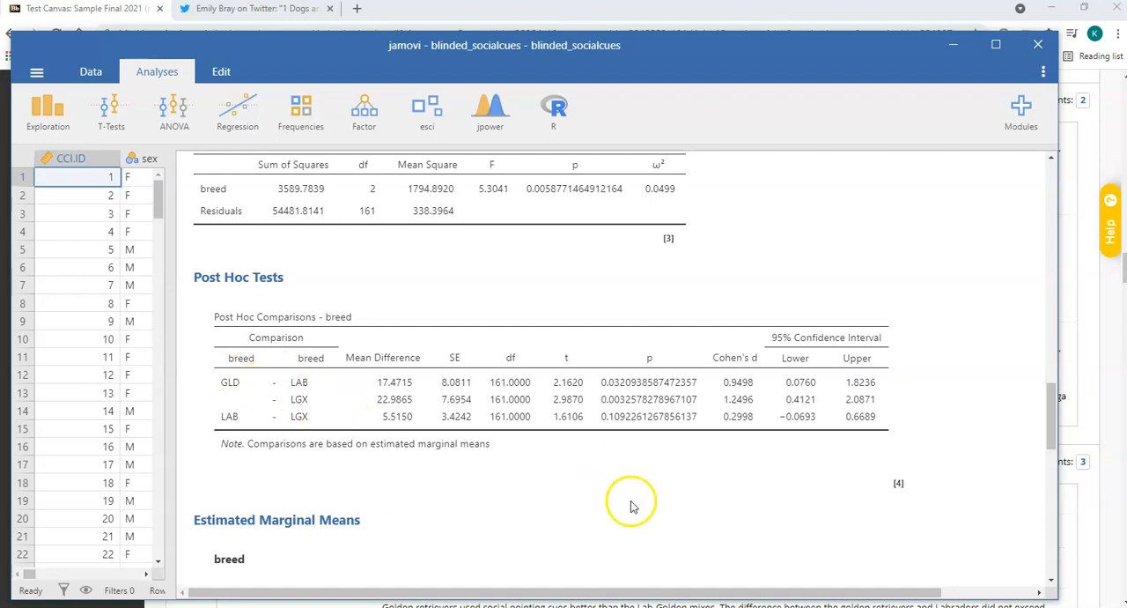
scroll(627, 504, down, 5)
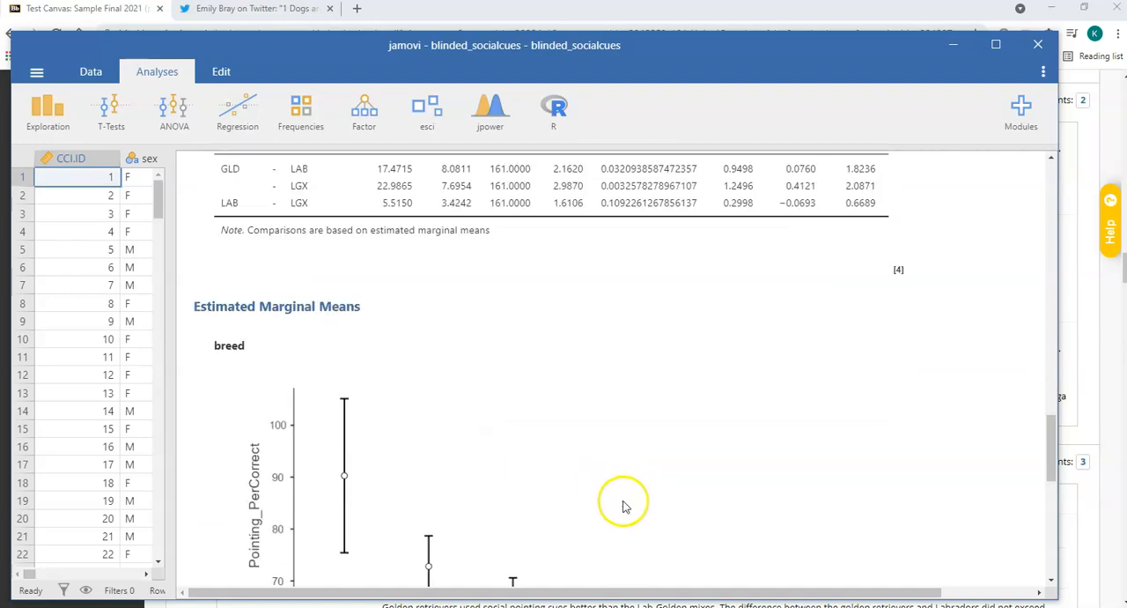
Switch to the sample final in Blackboard and read question 11's ANOVA interpretations and question 12 on the Pearson correlations.
click(961, 44)
scroll(601, 423, down, 4)
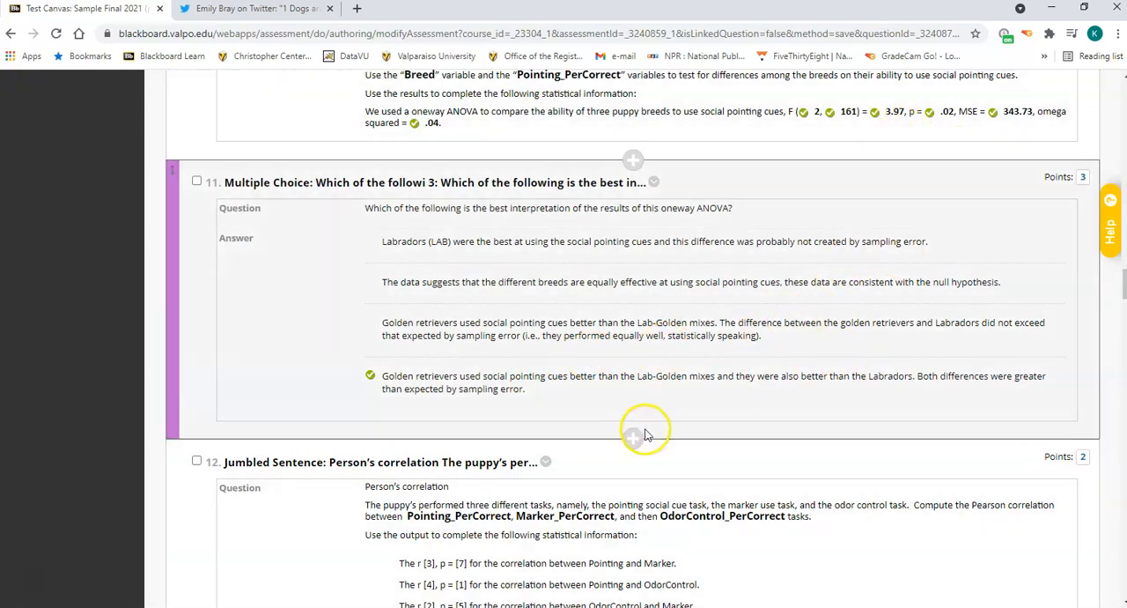
scroll(642, 291, up, 1)
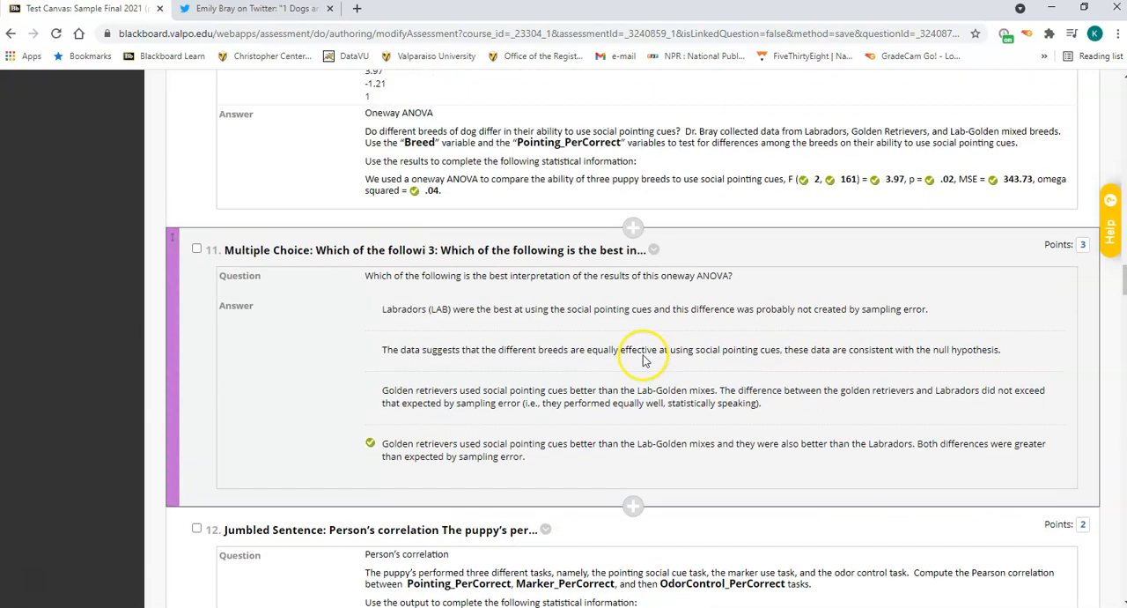
scroll(643, 317, down, 2)
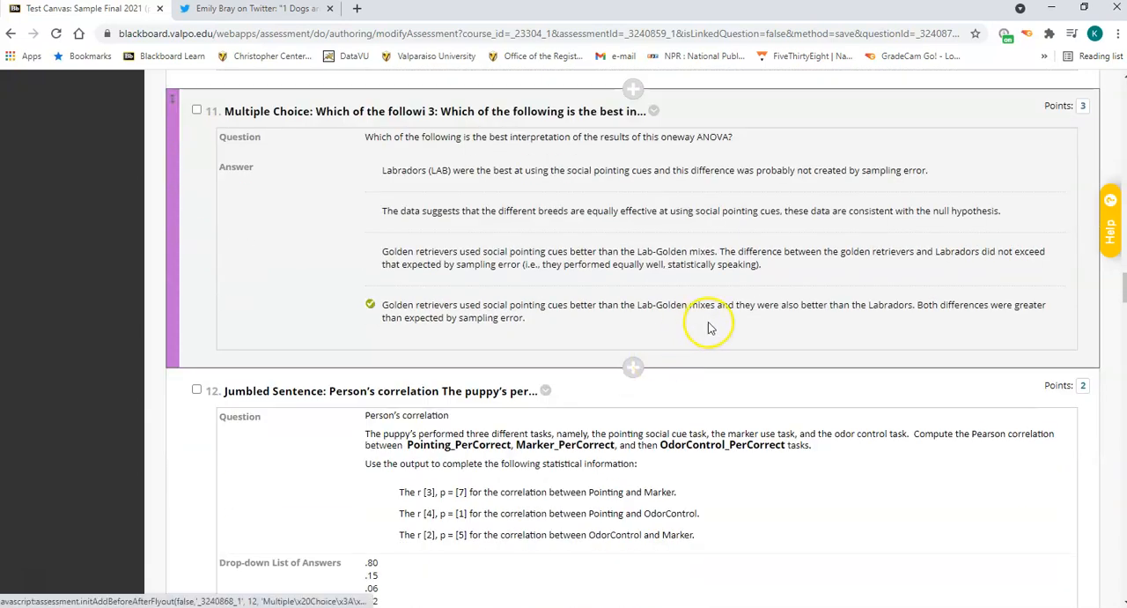
scroll(710, 325, down, 3)
scroll(696, 333, down, 3)
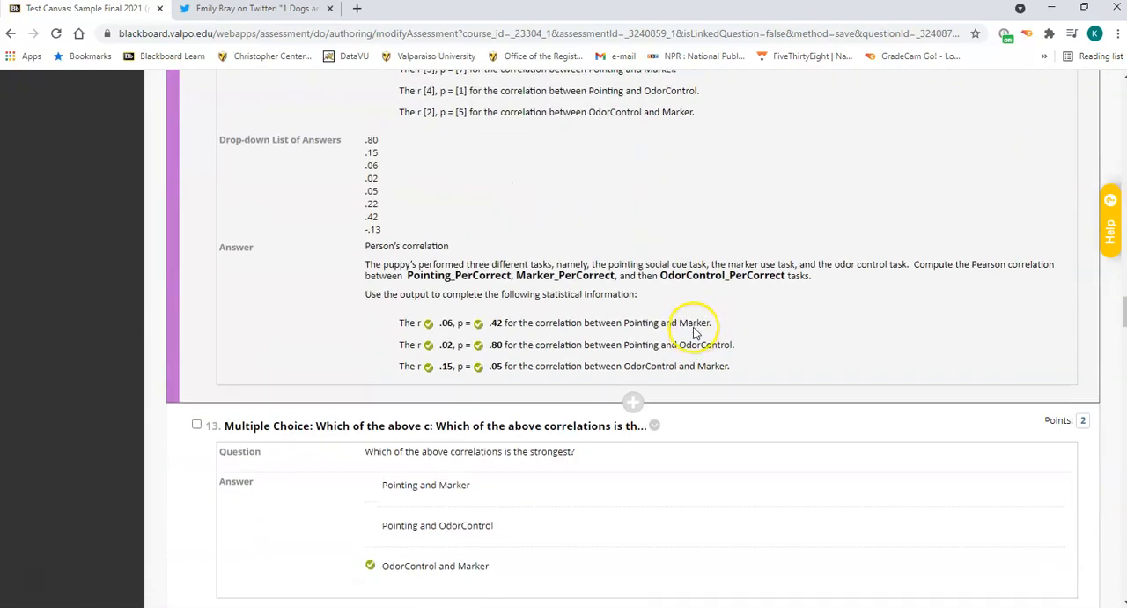
scroll(693, 333, up, 2)
scroll(693, 333, up, 1)
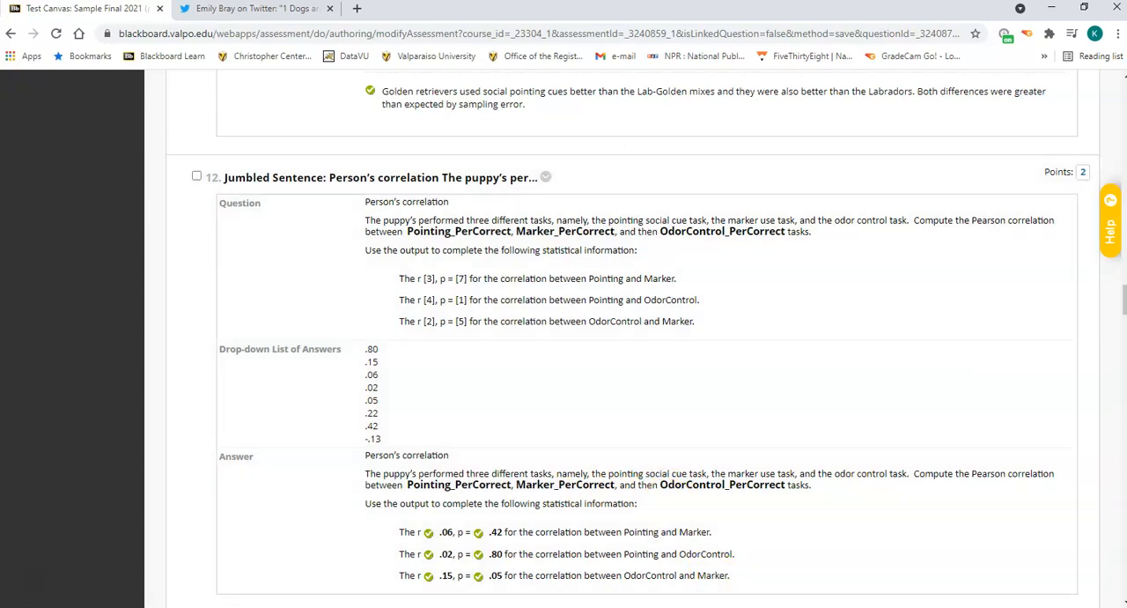
Switch to jamovi's blinded_socialcues file and create a correlation matrix of Marker_PerCorrect, Pointing_PerCorrect and OdorControl_PerCorrect.
mouse_move(710, 607)
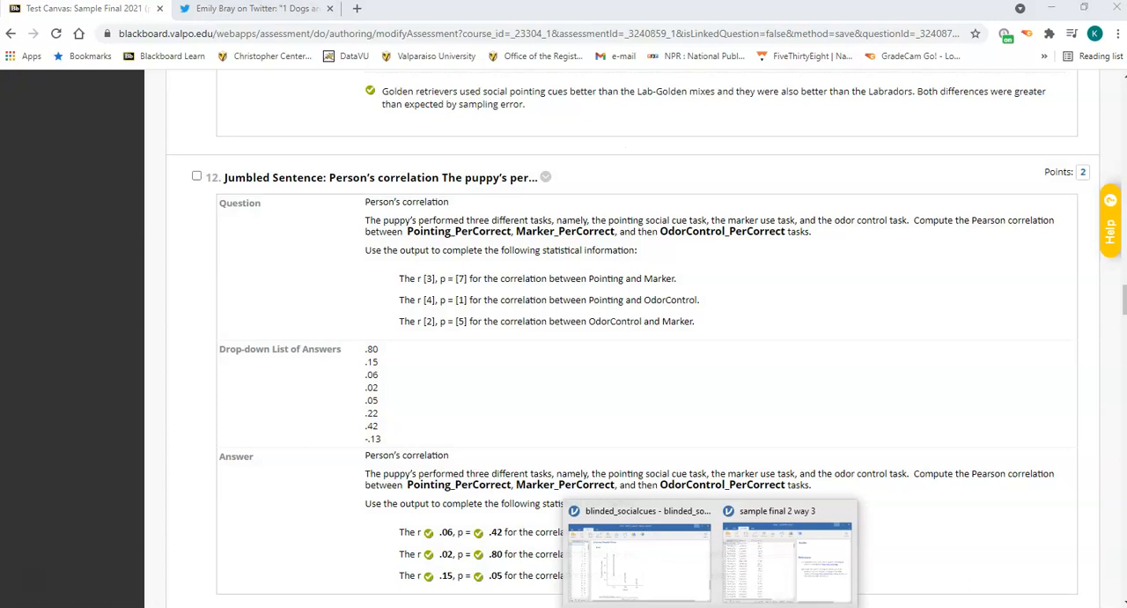
click(678, 551)
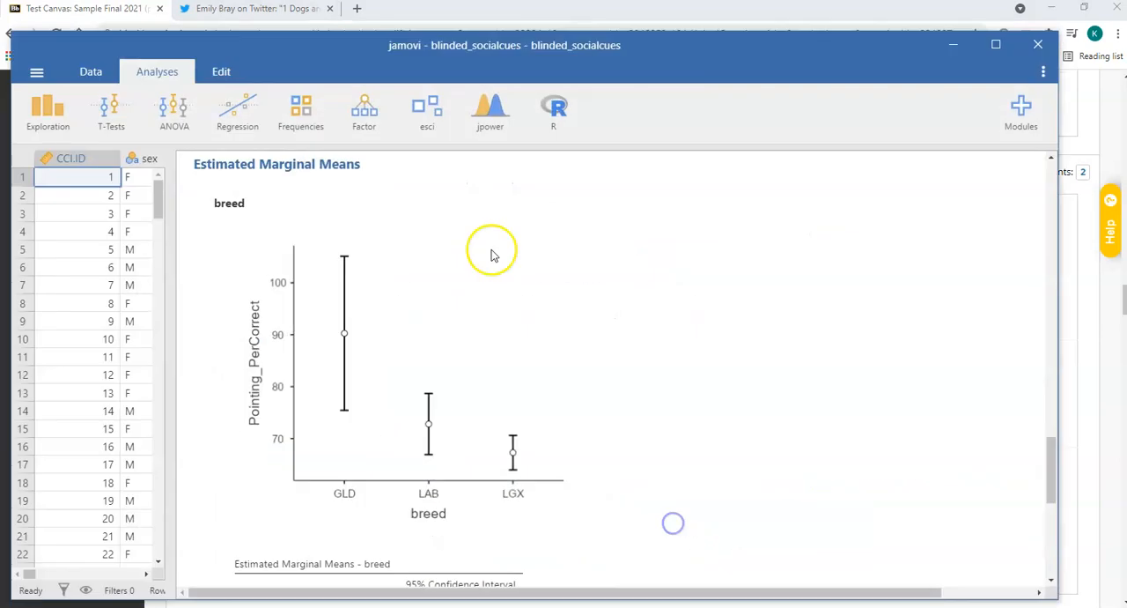
click(238, 114)
click(244, 155)
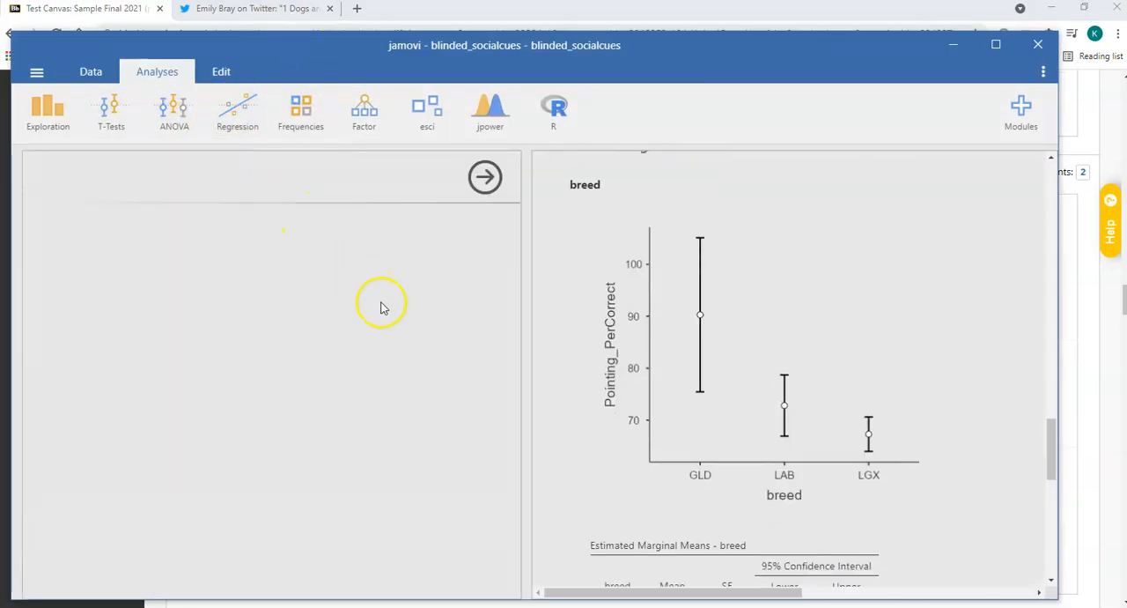
click(164, 251)
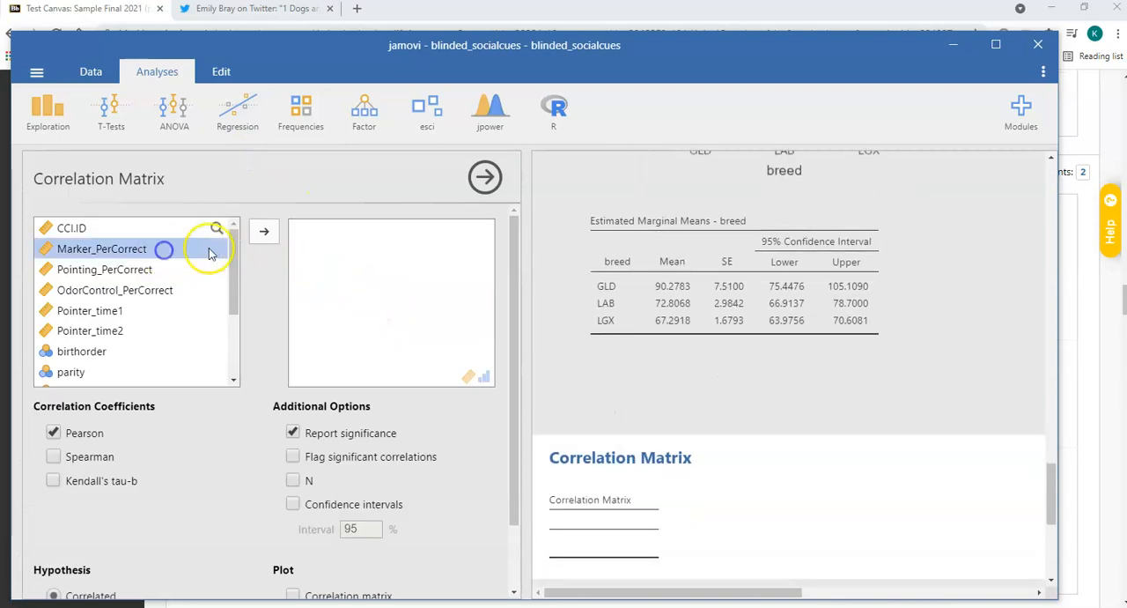
click(261, 234)
click(260, 236)
click(261, 236)
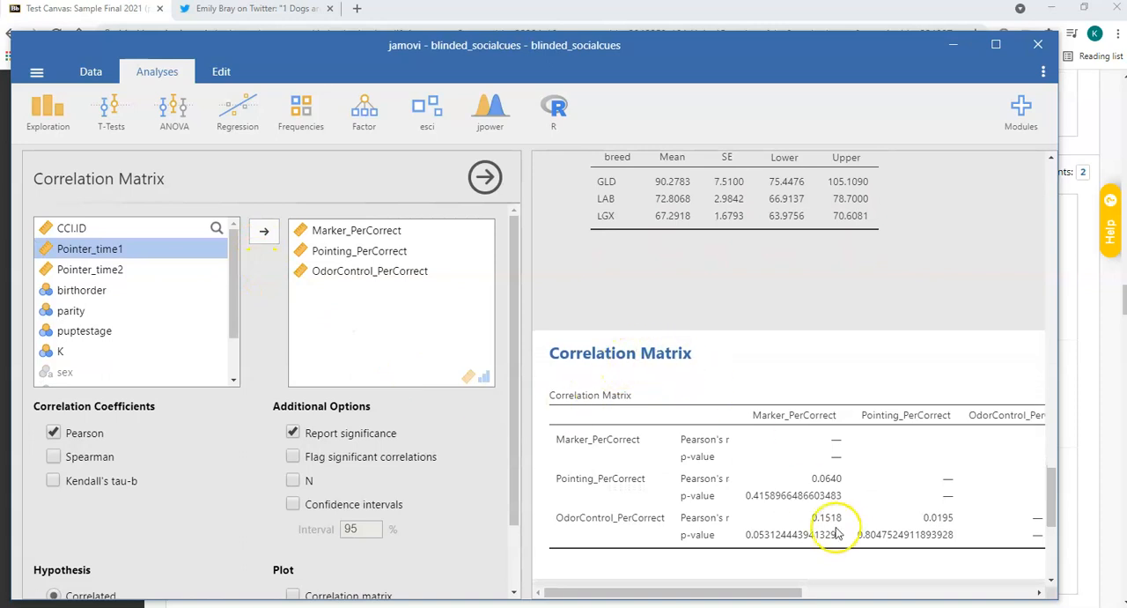
Add N and 95% confidence intervals to the correlation matrix, then close its options and widen the results area.
scroll(828, 468, down, 2)
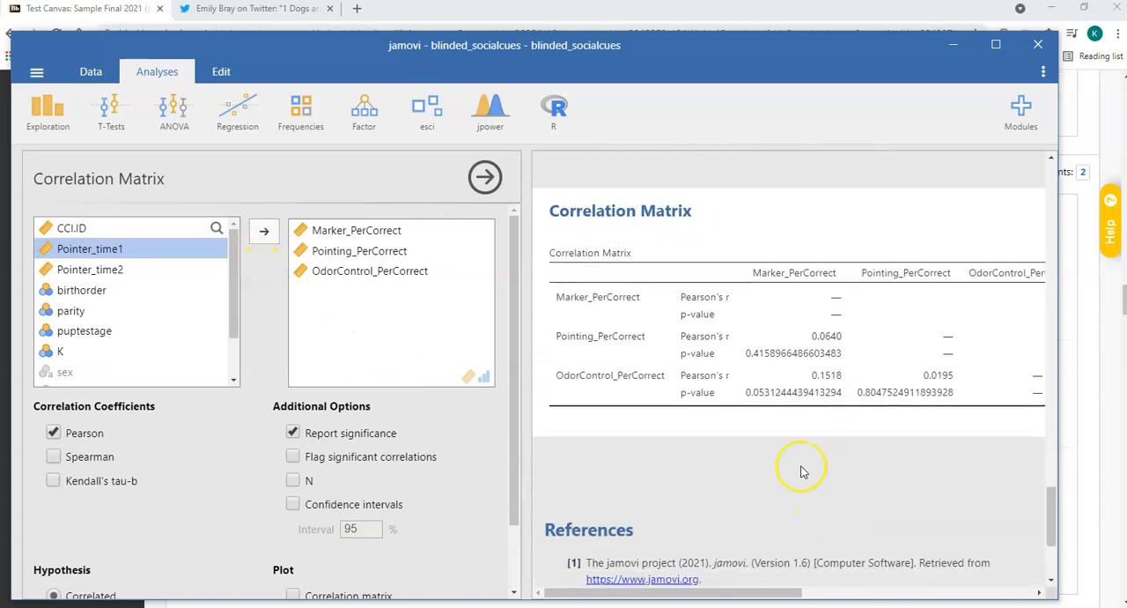
click(294, 481)
click(293, 504)
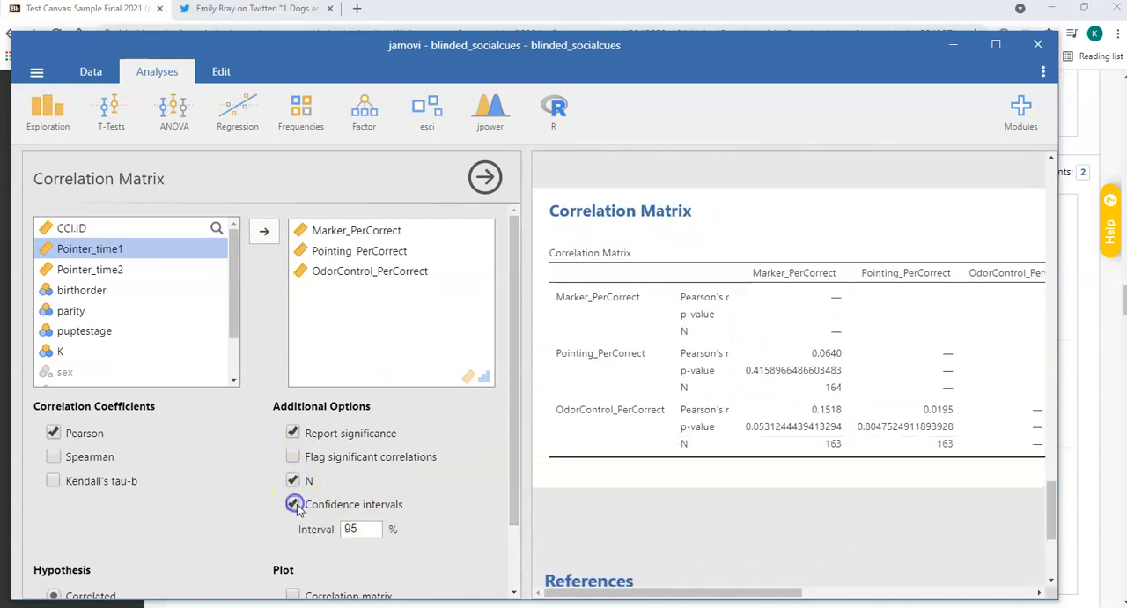
scroll(368, 495, down, 1)
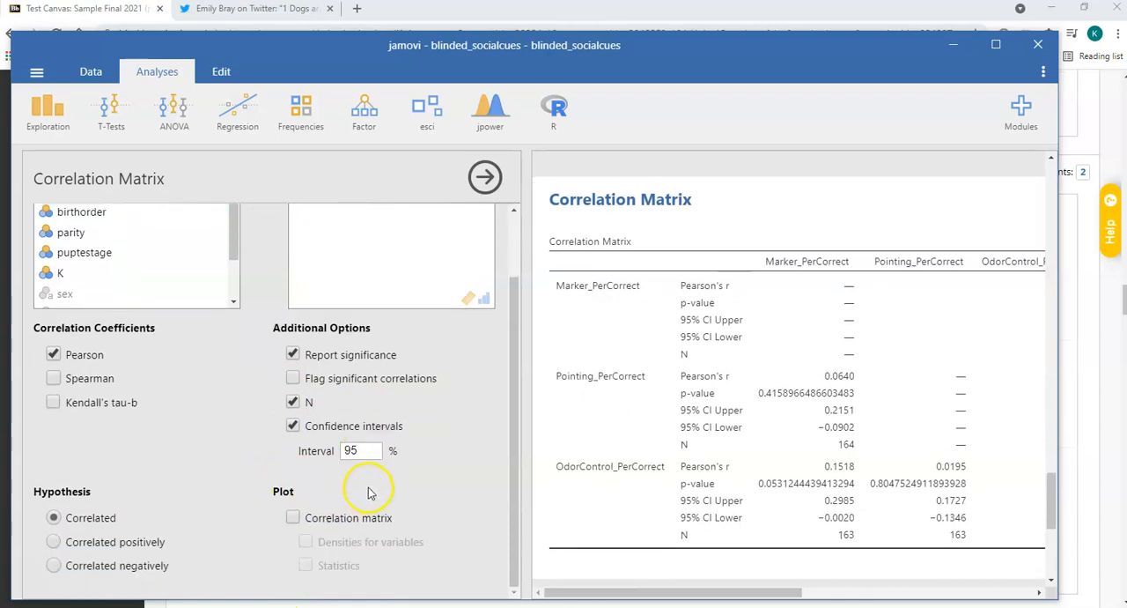
click(485, 177)
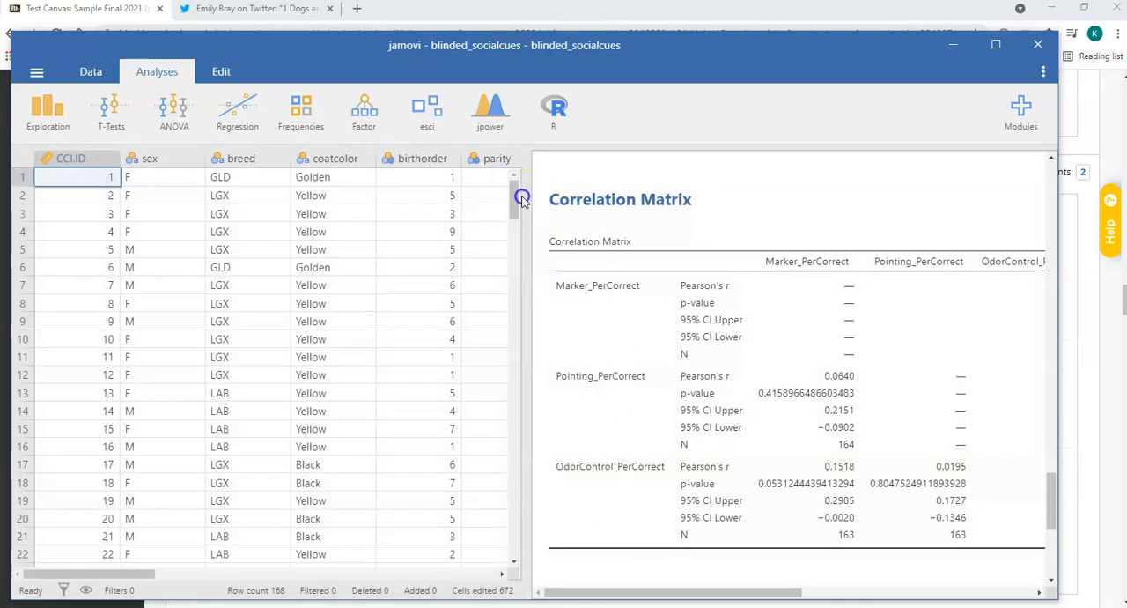
drag(145, 159, 90, 157)
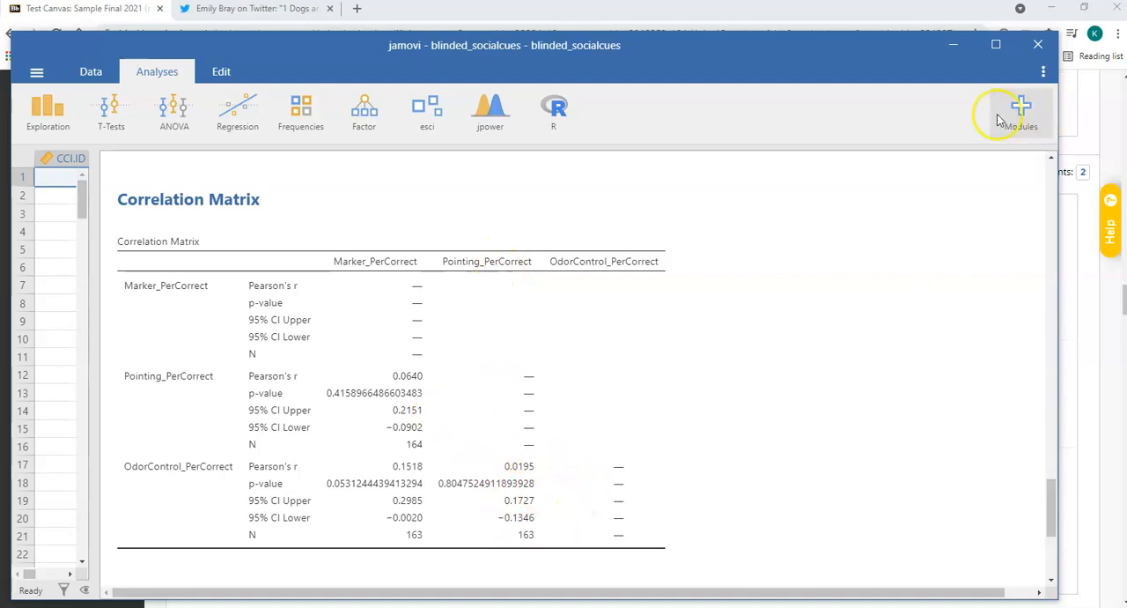
Check question 12's r and p answers in Blackboard against the correlation matrix in jamovi.
click(945, 46)
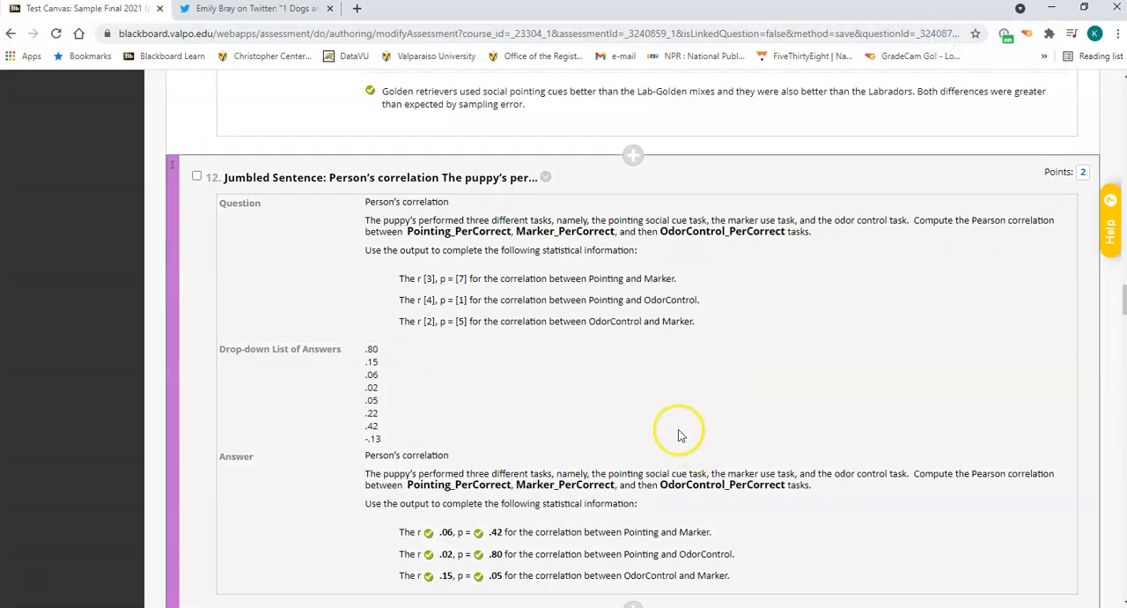
scroll(678, 431, down, 3)
scroll(617, 449, up, 2)
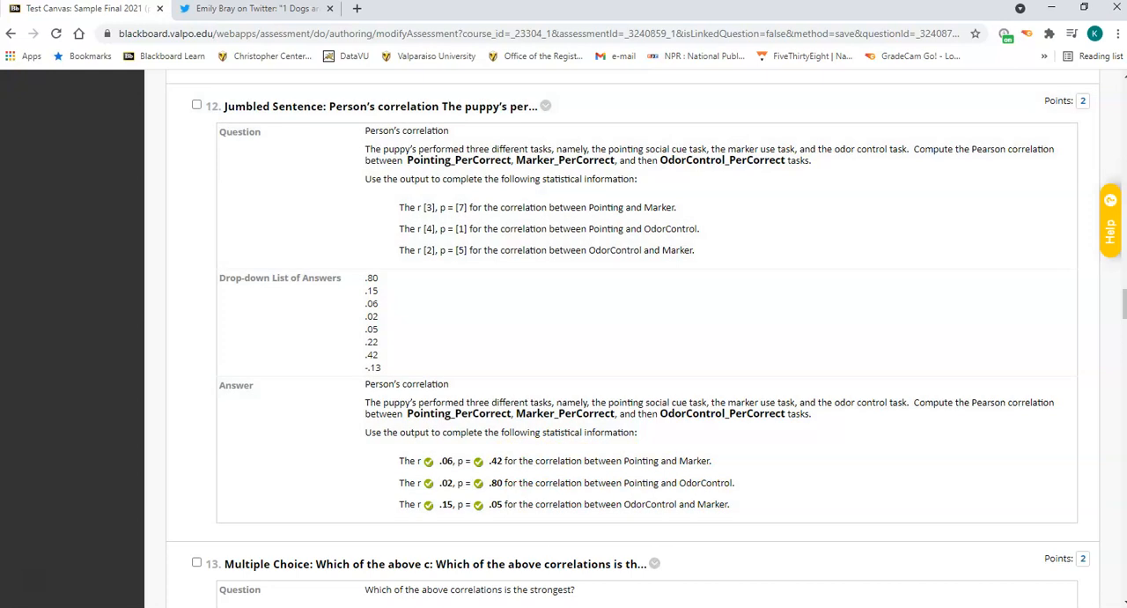
mouse_move(710, 596)
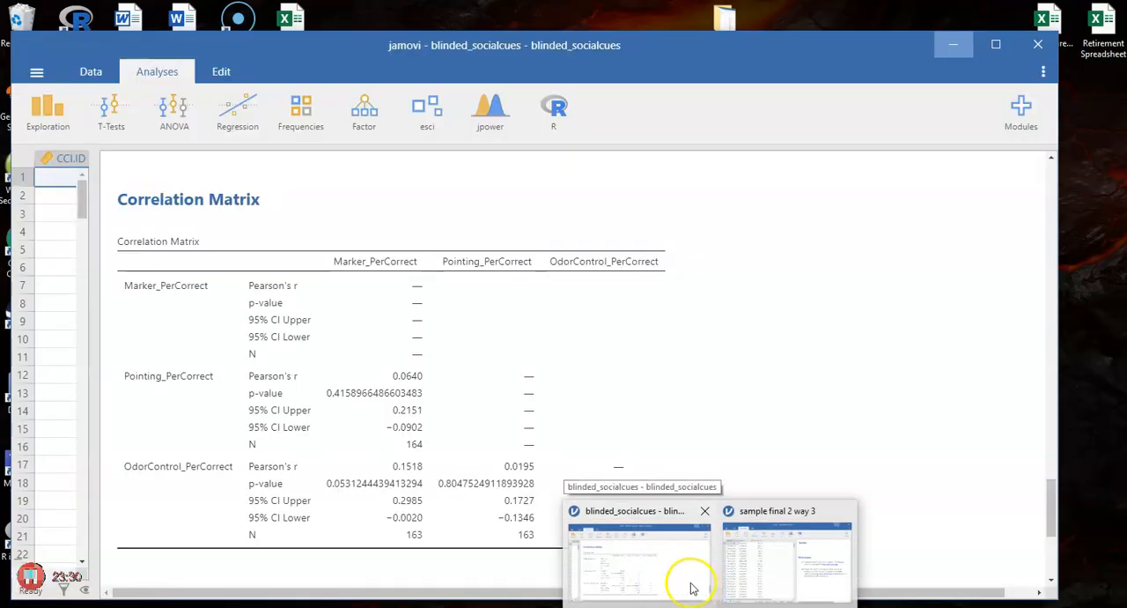
click(696, 586)
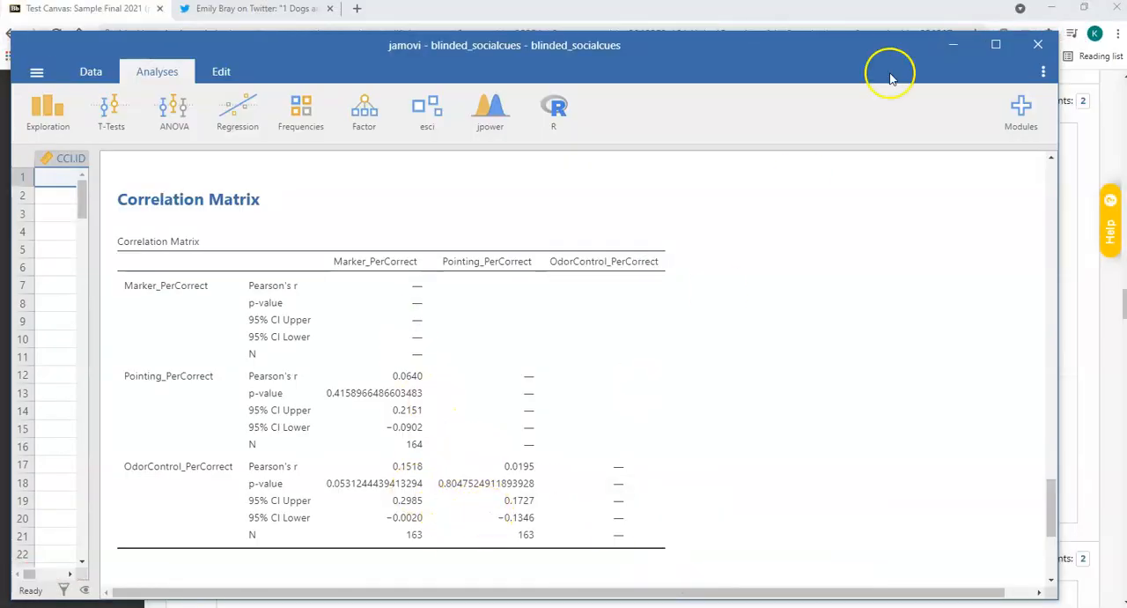
Return to Blackboard and read questions 13 to 15 on the strongest correlation and its interpretations, referring to question 12's answers.
click(950, 44)
scroll(636, 378, down, 3)
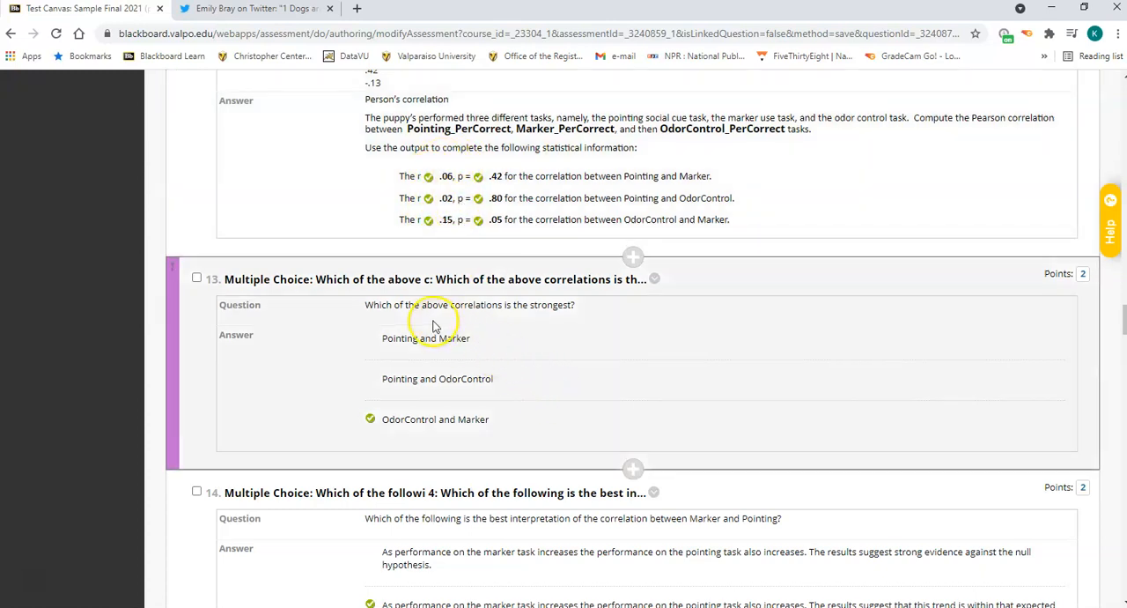
scroll(596, 353, down, 2)
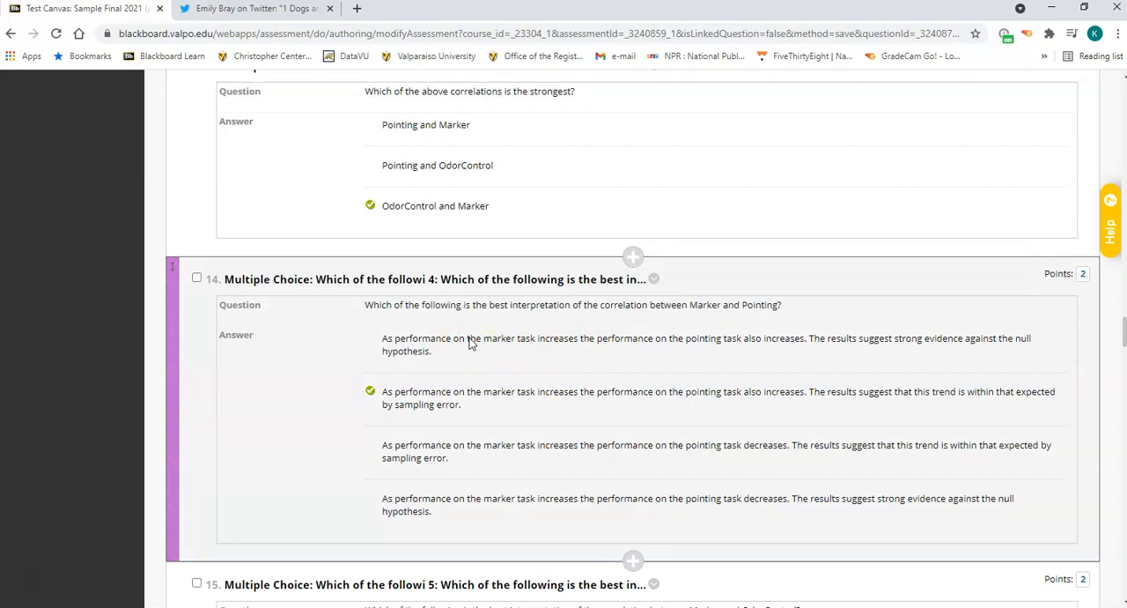
scroll(491, 308, up, 3)
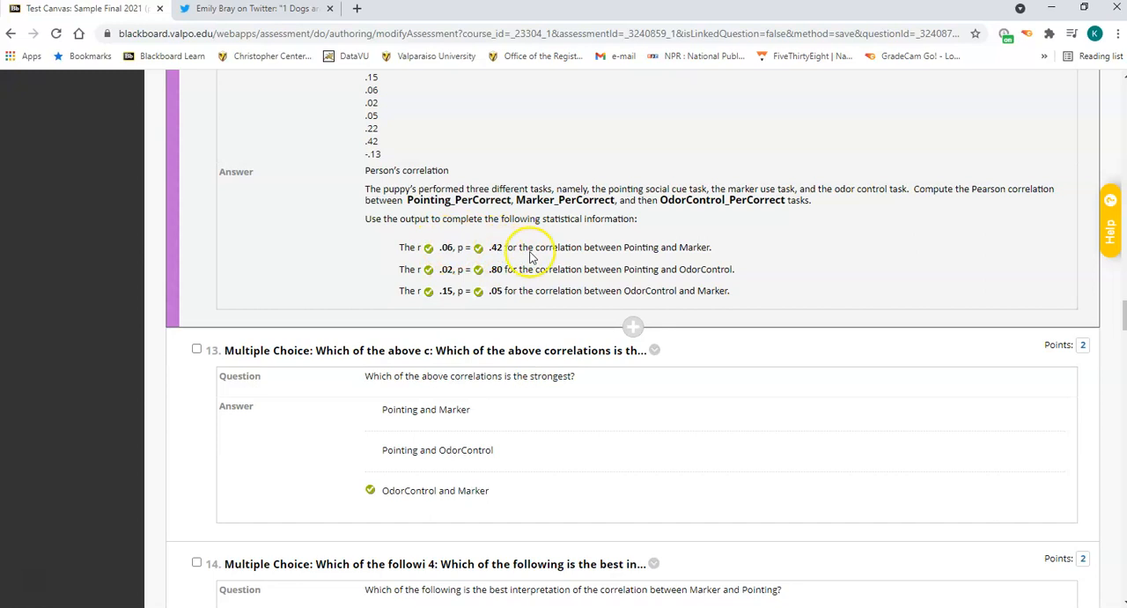
scroll(634, 412, down, 3)
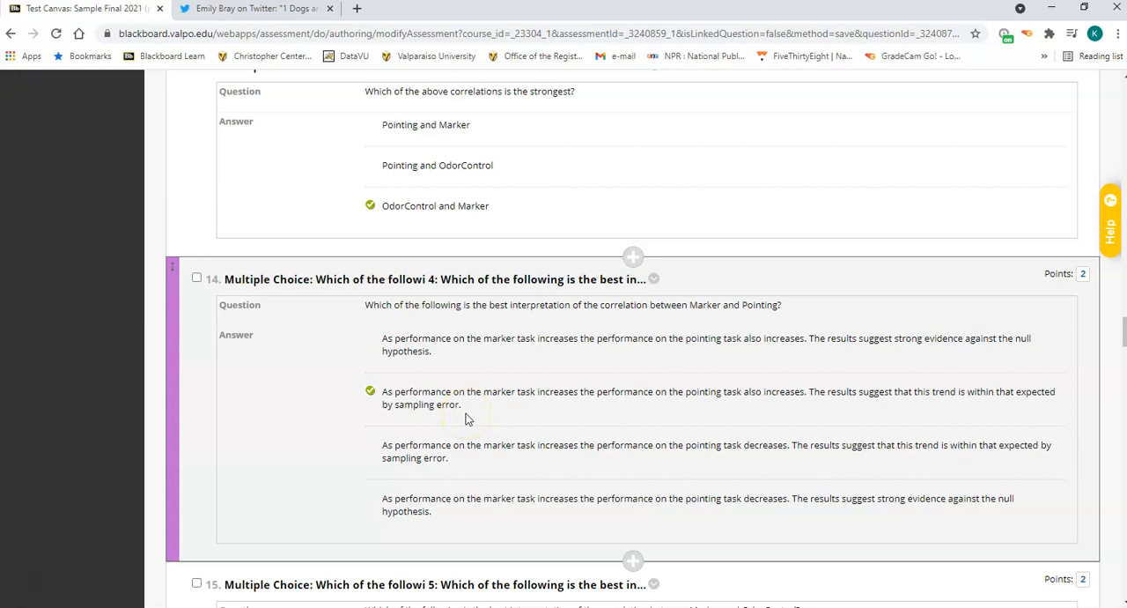
scroll(469, 414, down, 3)
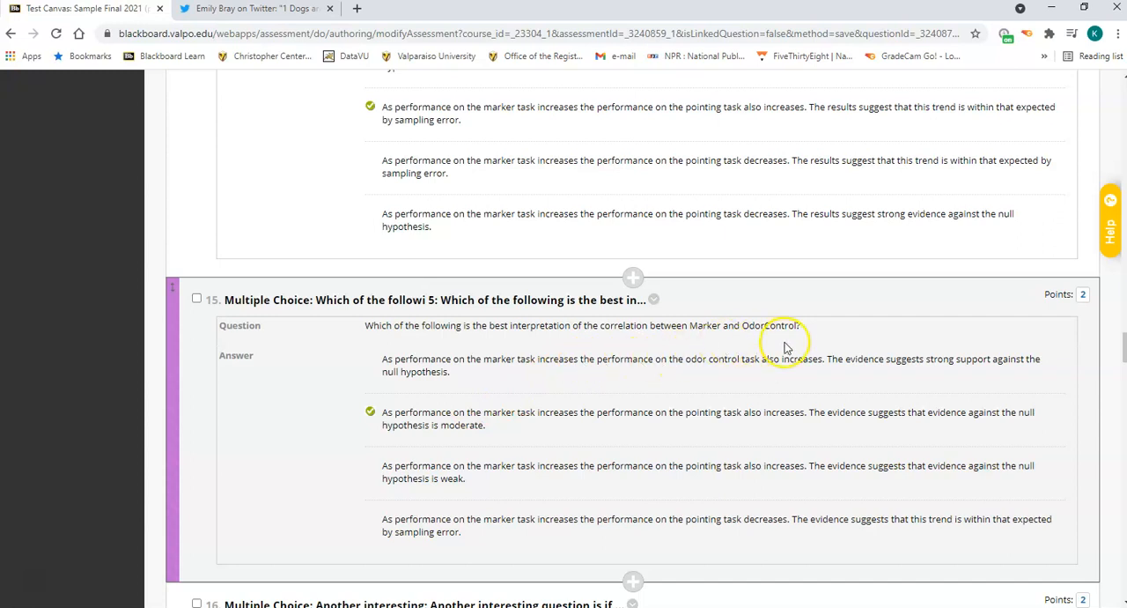
Recheck the Marker and OdorControl correlation in jamovi's matrix, then return to the interpretation questions 14 and 15 in Blackboard.
scroll(786, 348, up, 10)
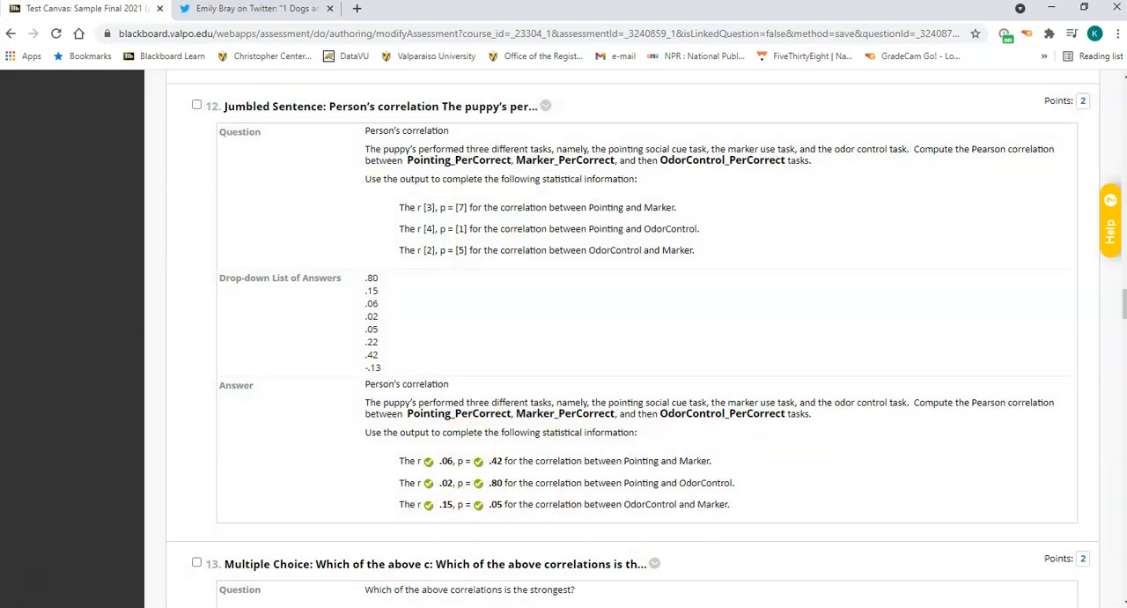
mouse_move(709, 606)
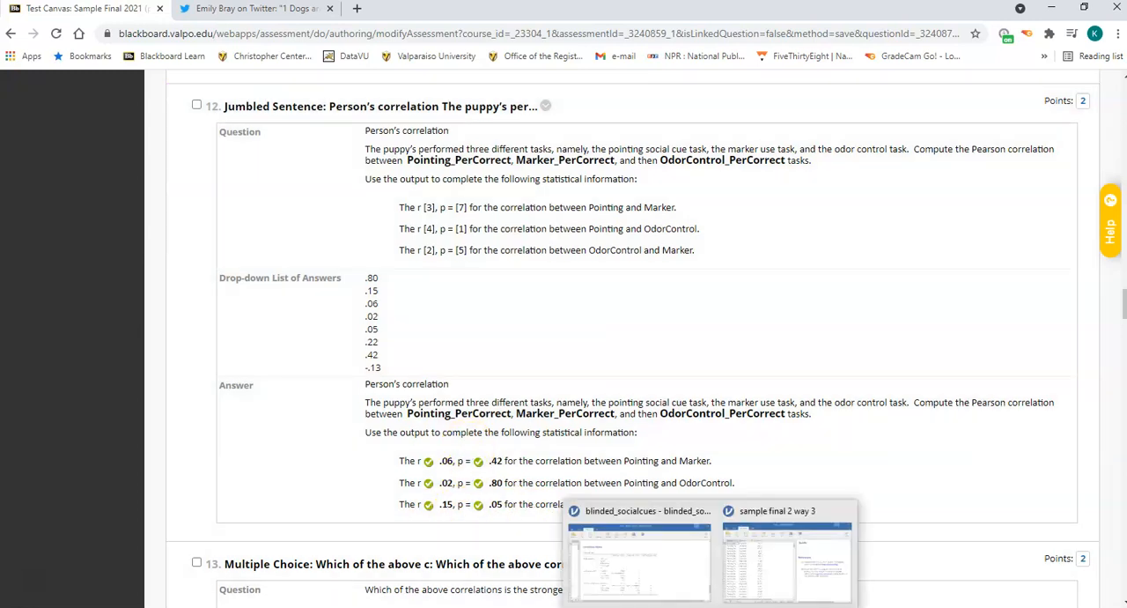
click(689, 583)
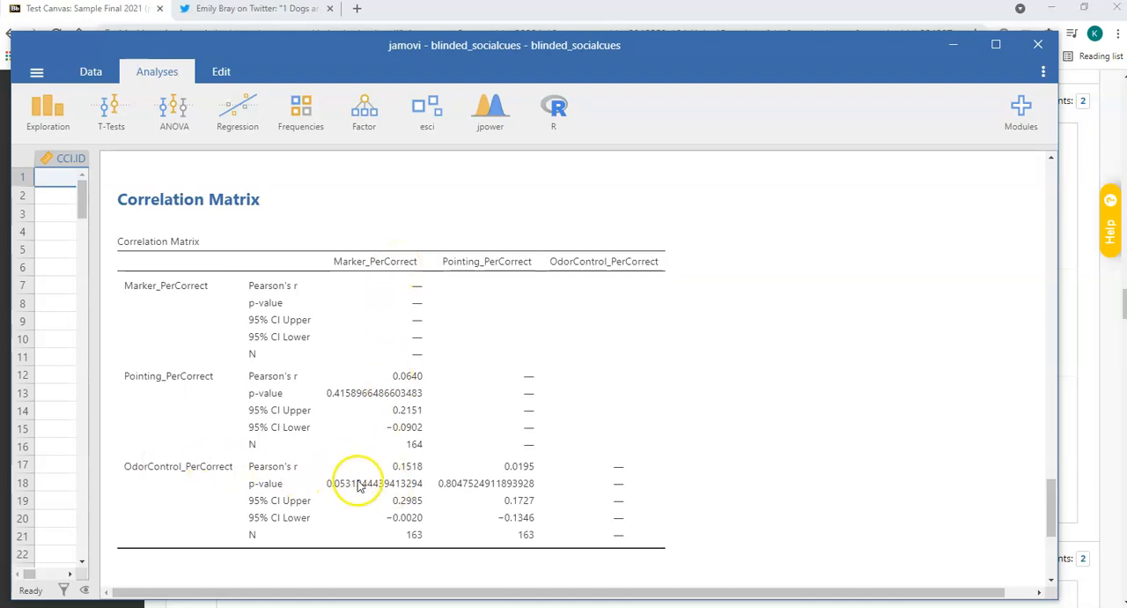
click(953, 44)
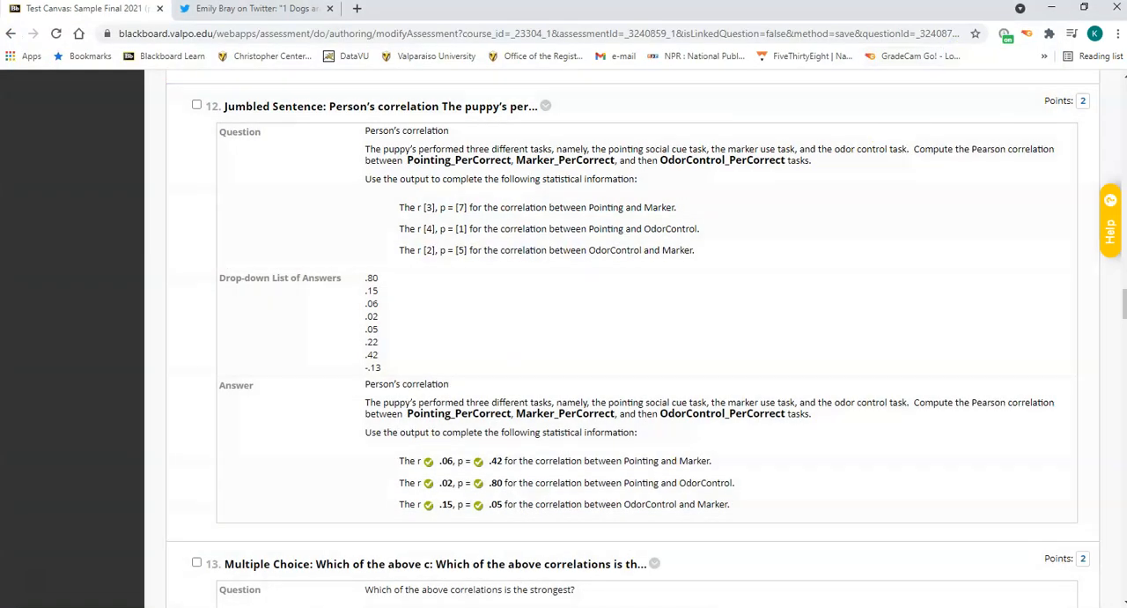
scroll(649, 372, down, 7)
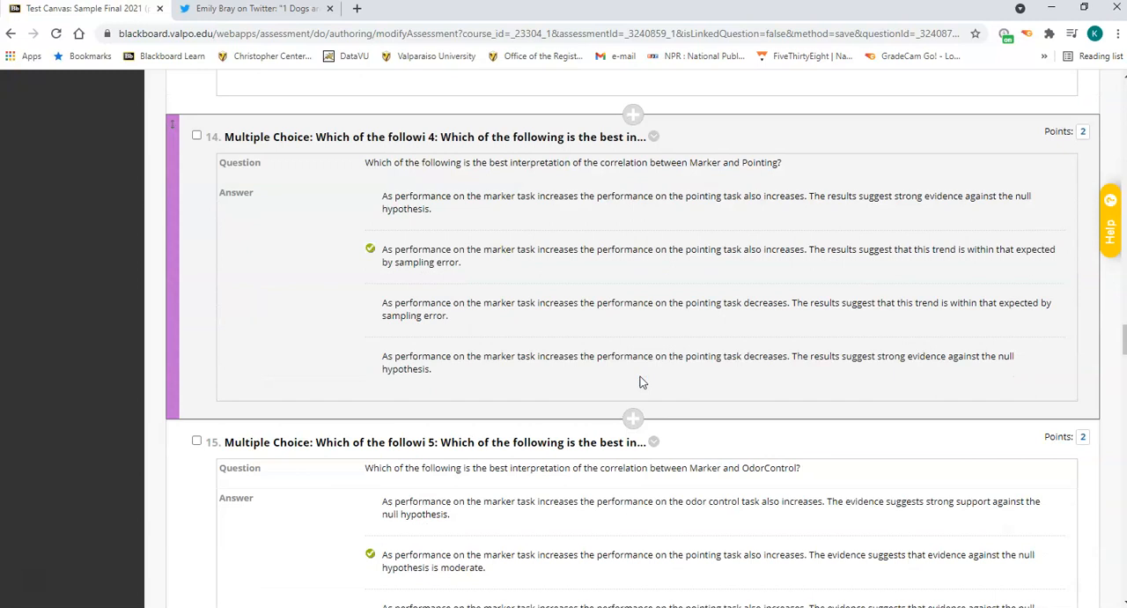
Read questions 15 and 16 in Blackboard, then set up a paired samples t test in jamovi pairing Marker_PerCorrect with Pointing_PerCorrect.
scroll(640, 381, down, 3)
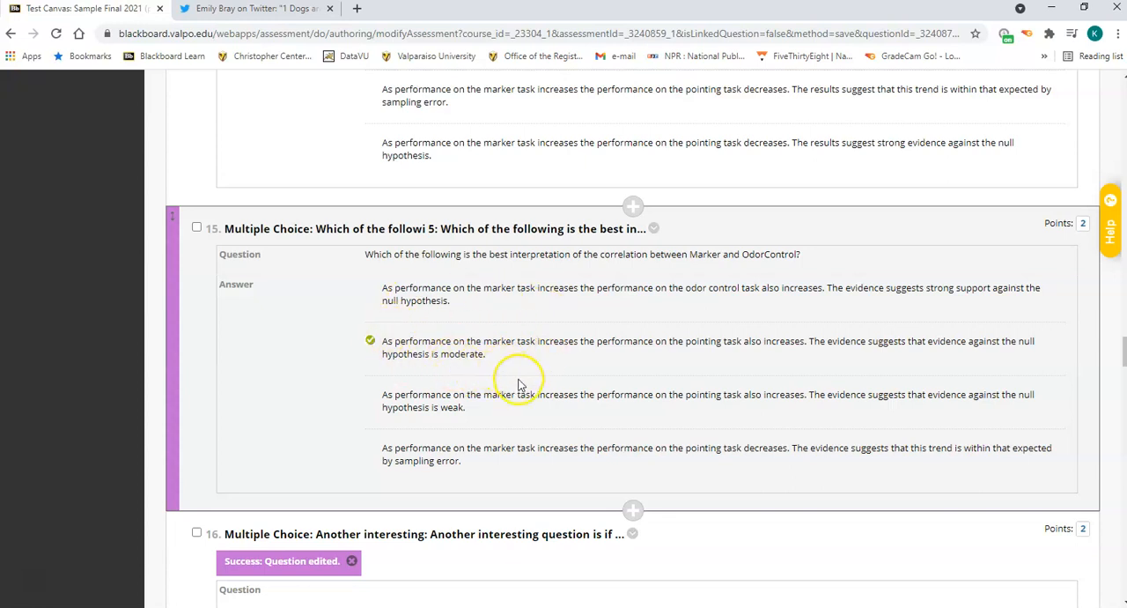
scroll(520, 385, down, 3)
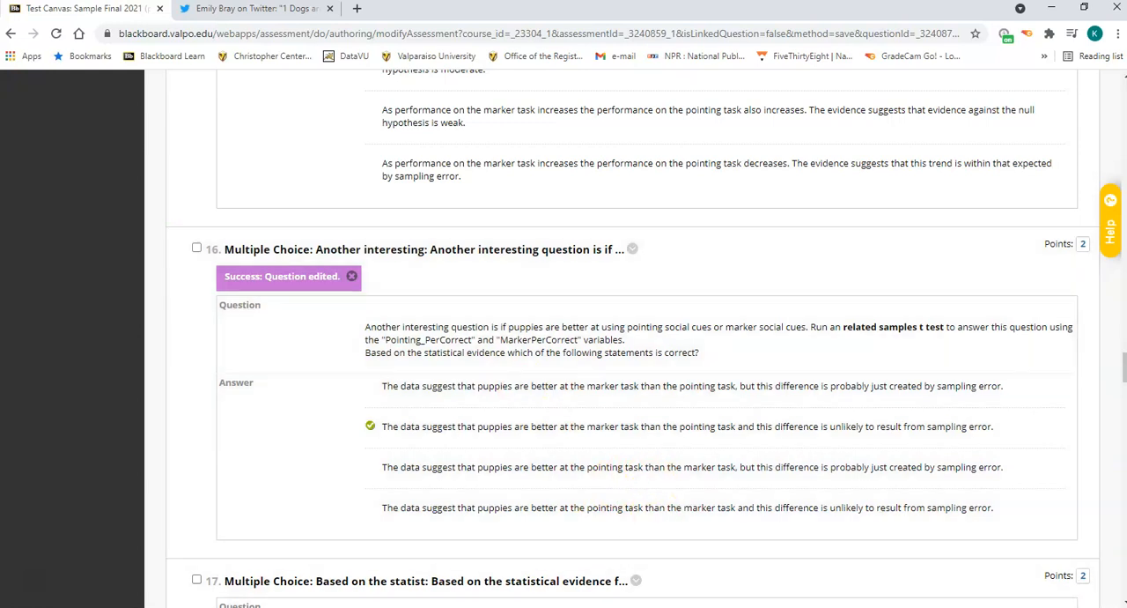
click(710, 607)
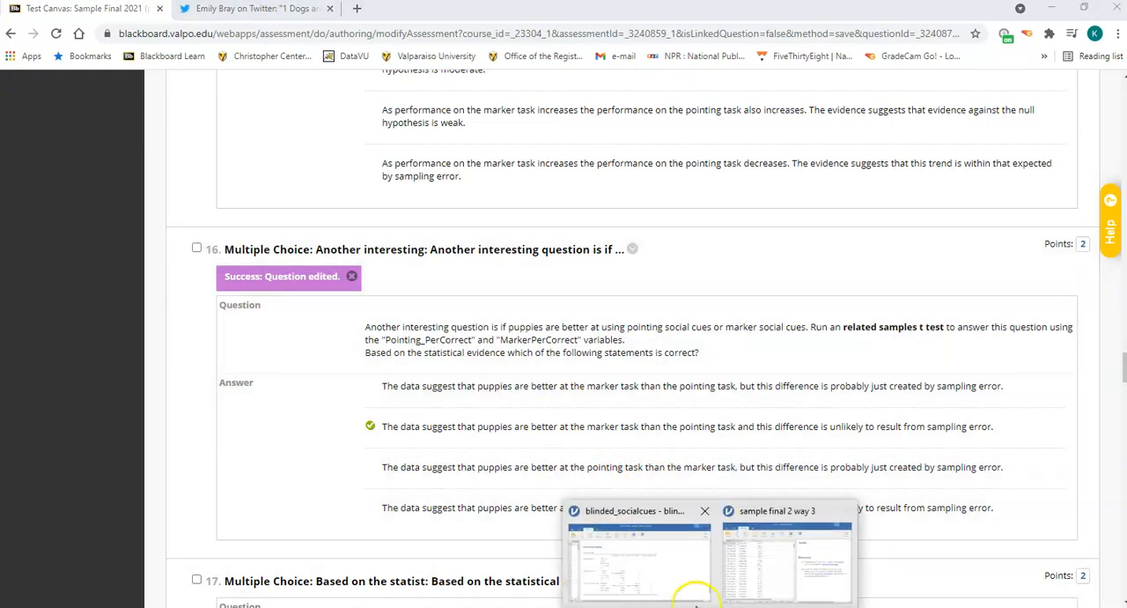
click(669, 582)
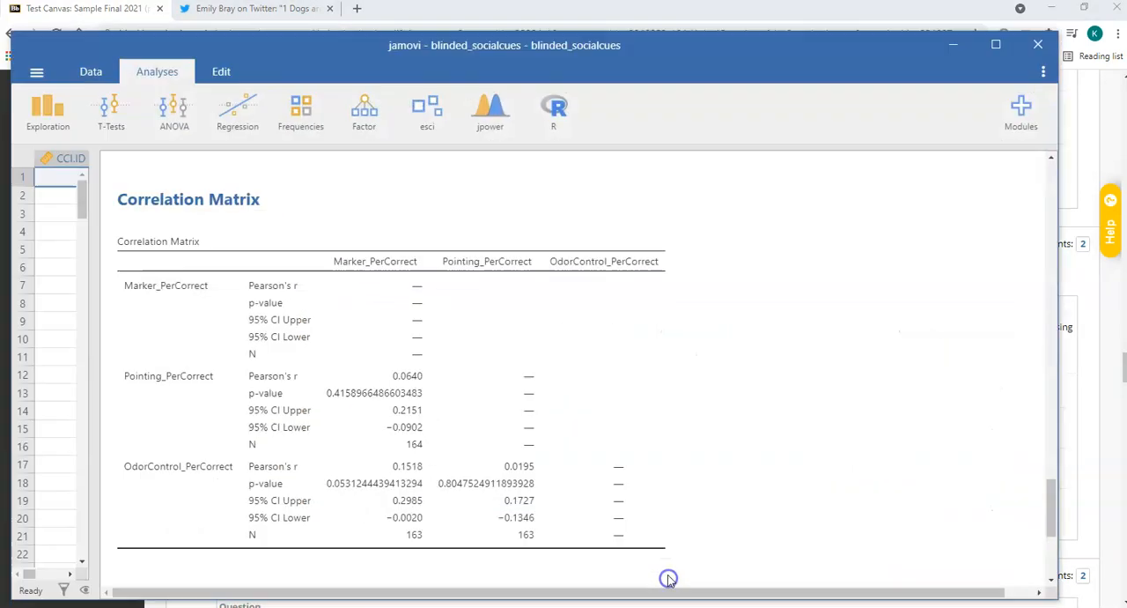
click(122, 123)
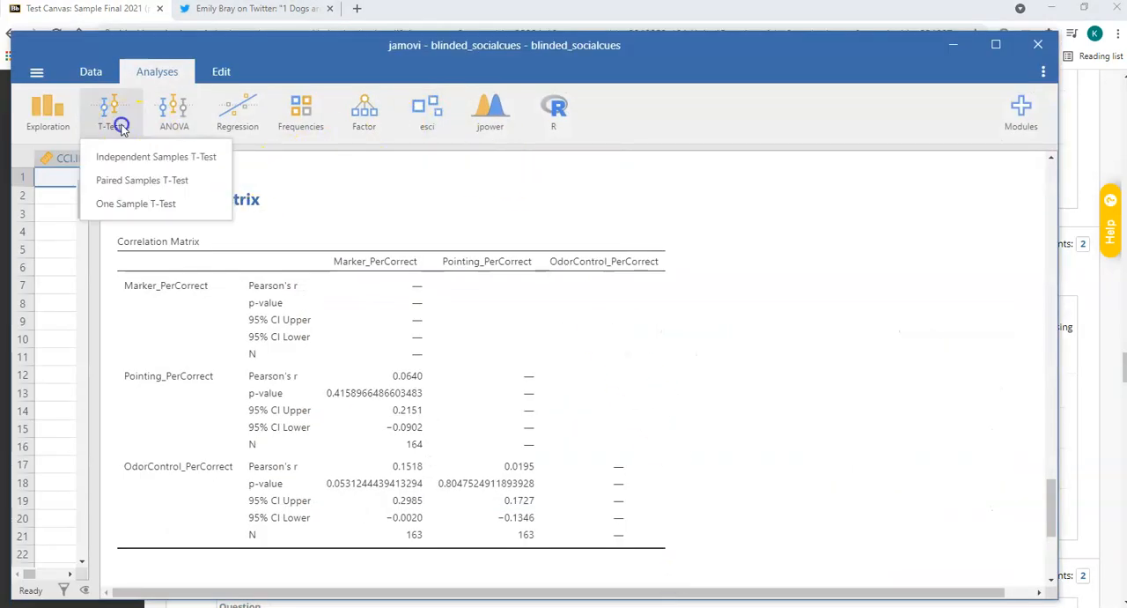
click(136, 181)
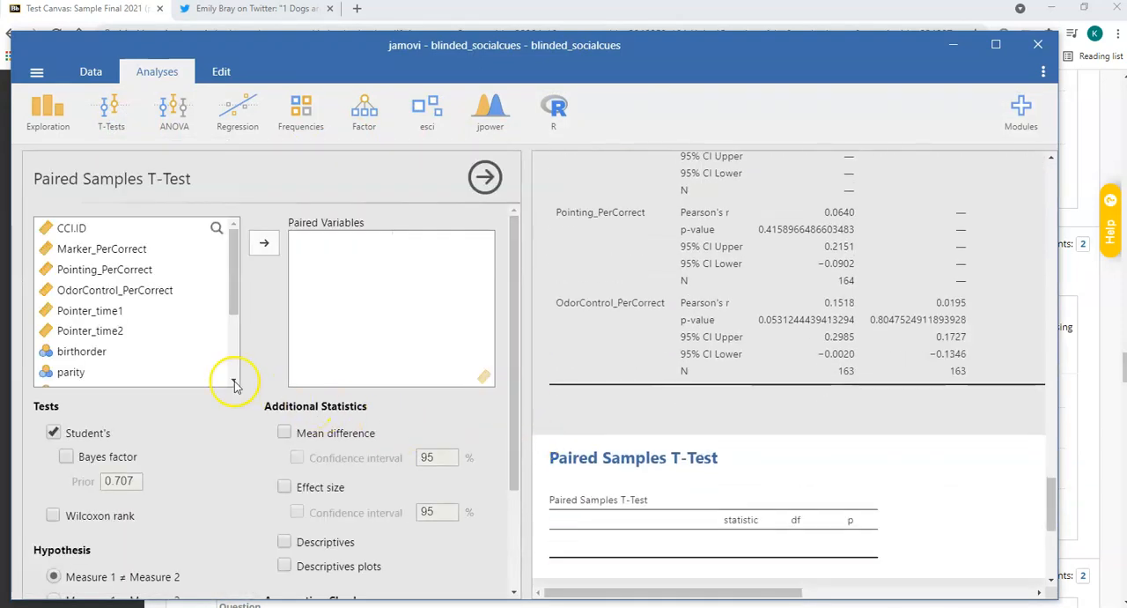
click(166, 252)
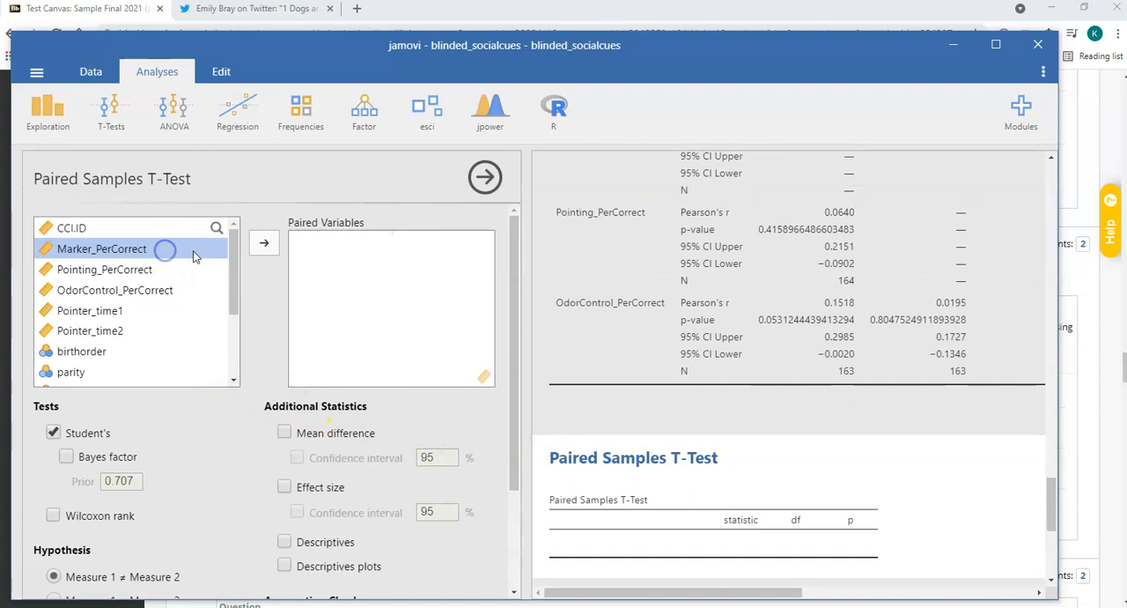
click(263, 247)
click(263, 249)
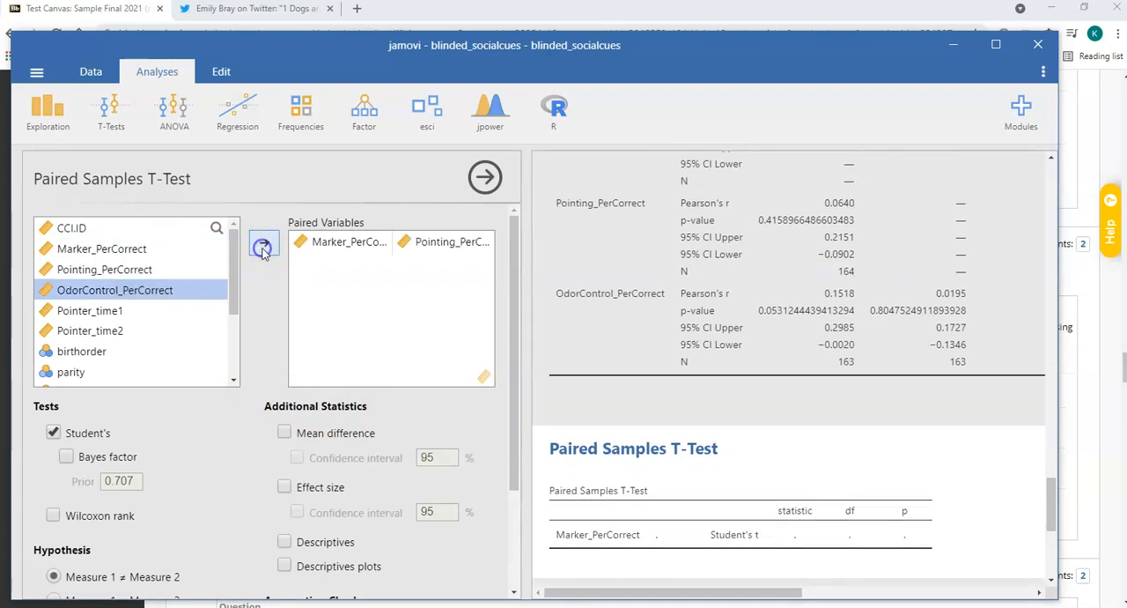
Add mean difference and effect size with 95% confidence intervals, descriptives and descriptives plots to the paired t test, then close its options and widen the results.
click(279, 435)
click(297, 458)
click(284, 486)
click(297, 512)
click(287, 542)
click(285, 566)
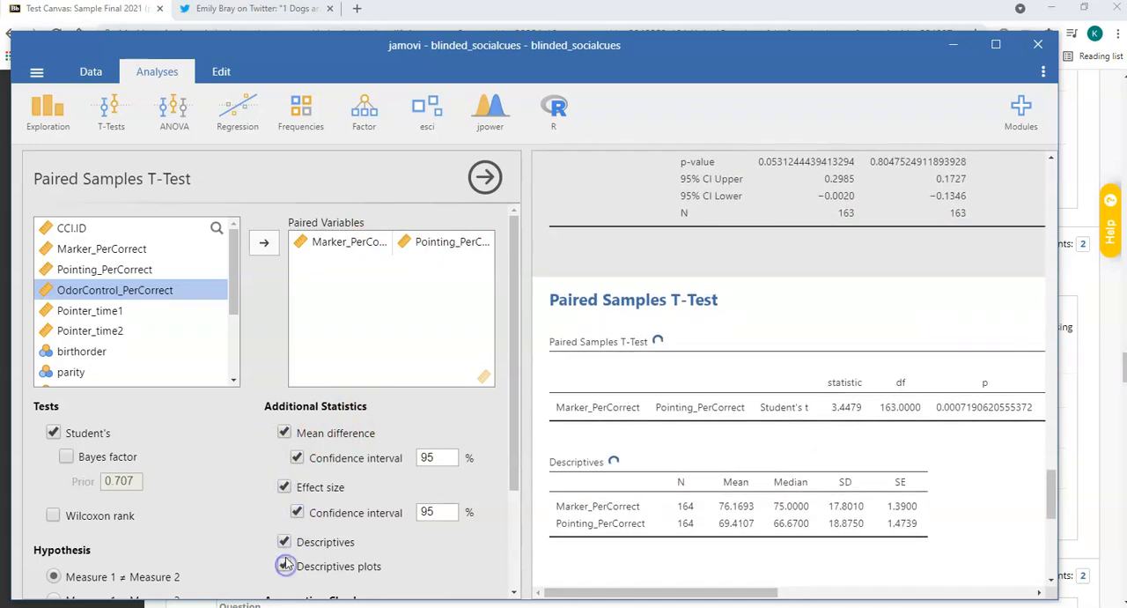
scroll(251, 493, down, 3)
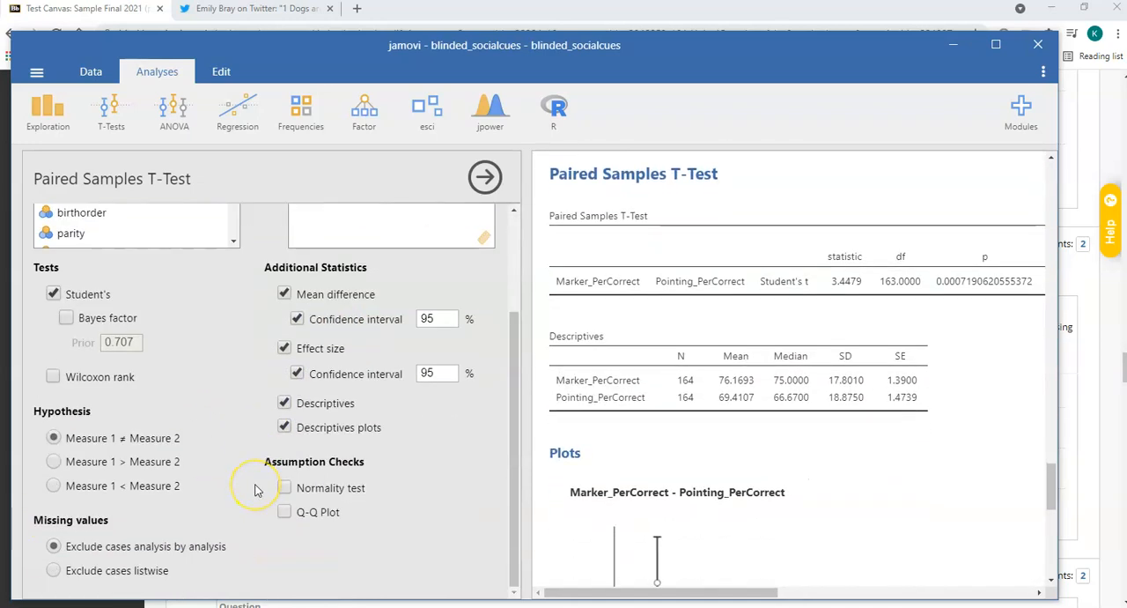
click(485, 177)
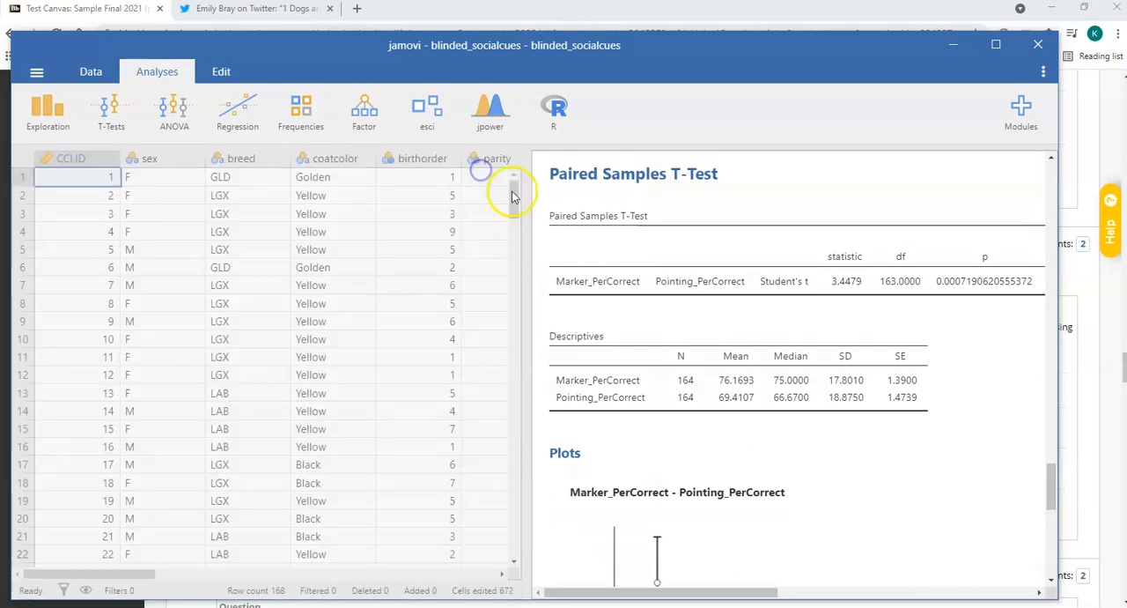
drag(518, 196, 89, 198)
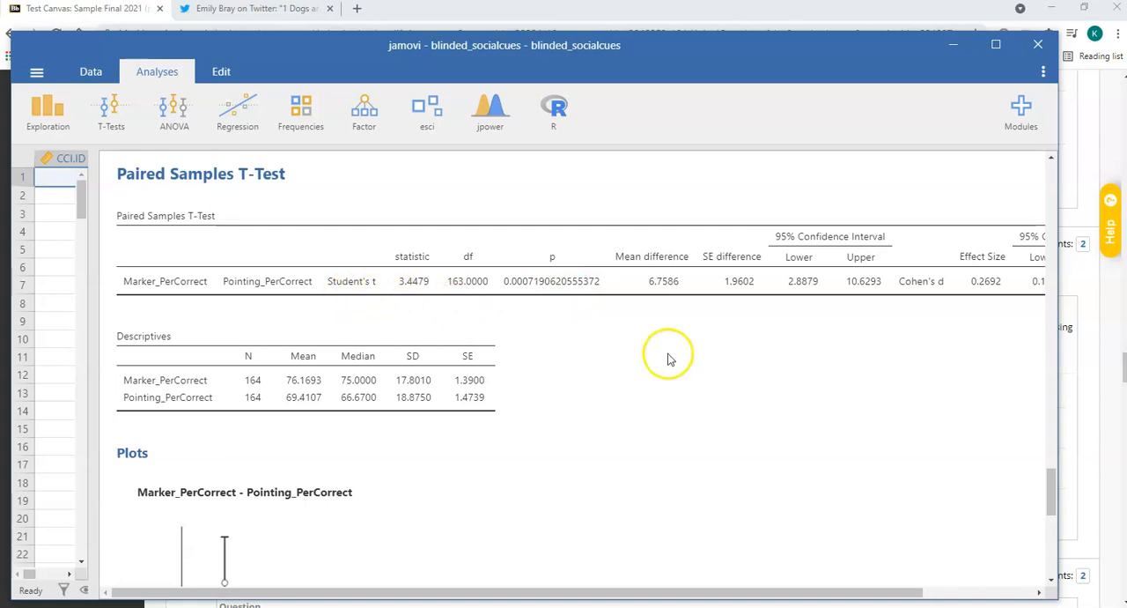
Check question 16's answer in Blackboard against the paired t test's means and descriptives plot in jamovi.
click(958, 51)
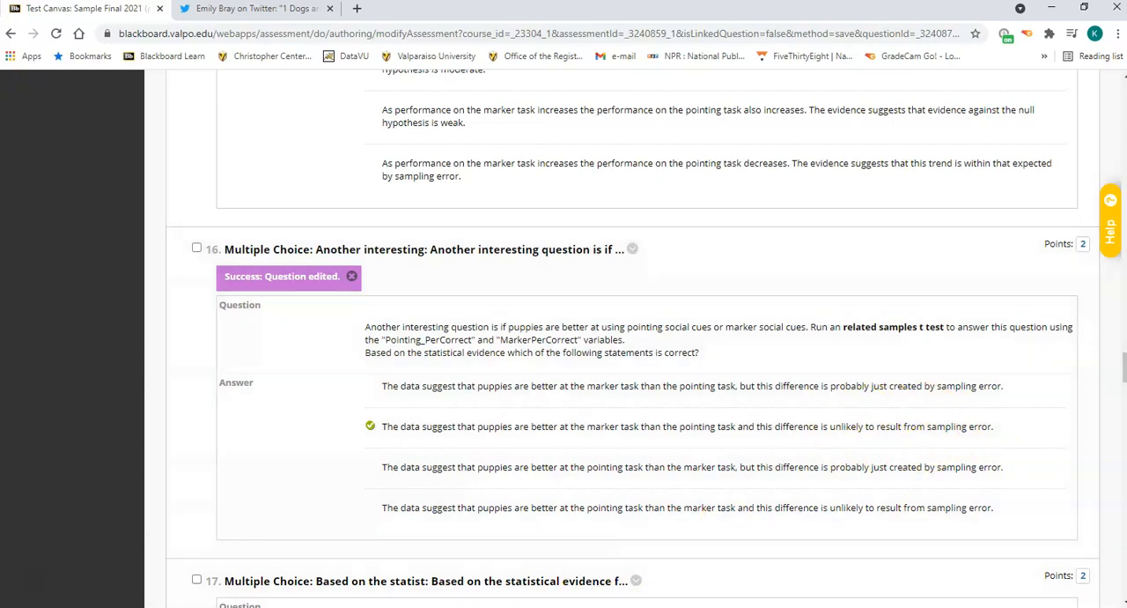
click(710, 607)
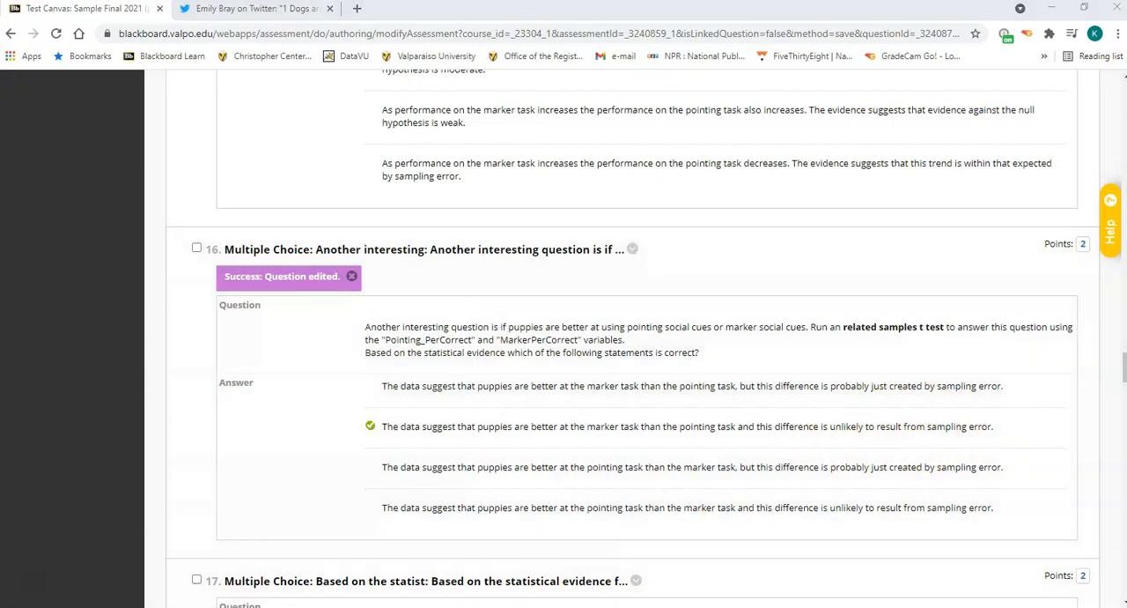
click(685, 602)
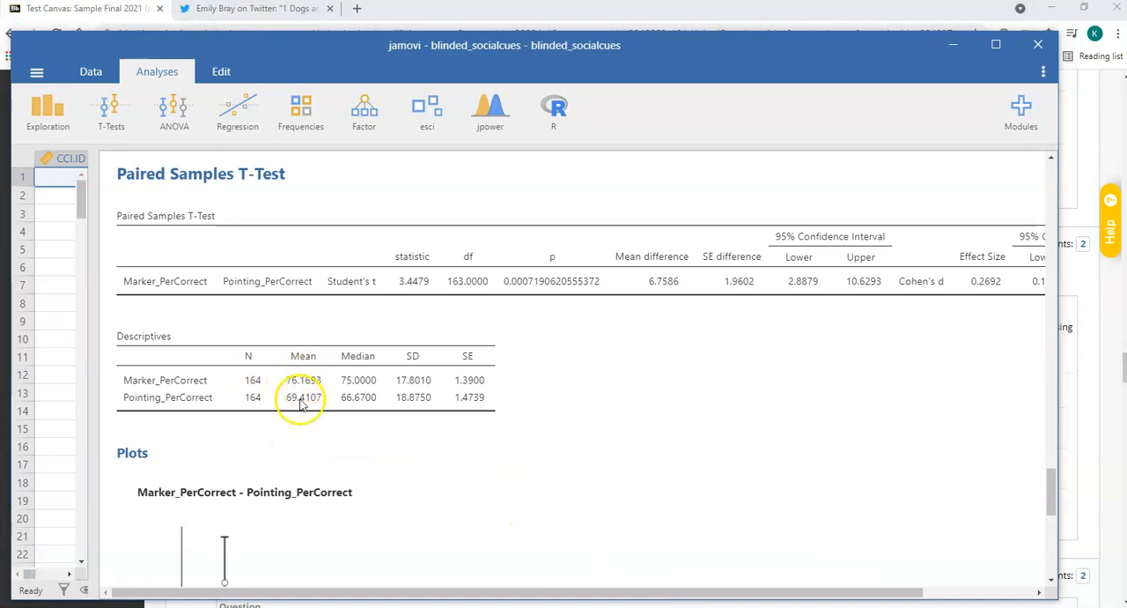
scroll(474, 465, down, 2)
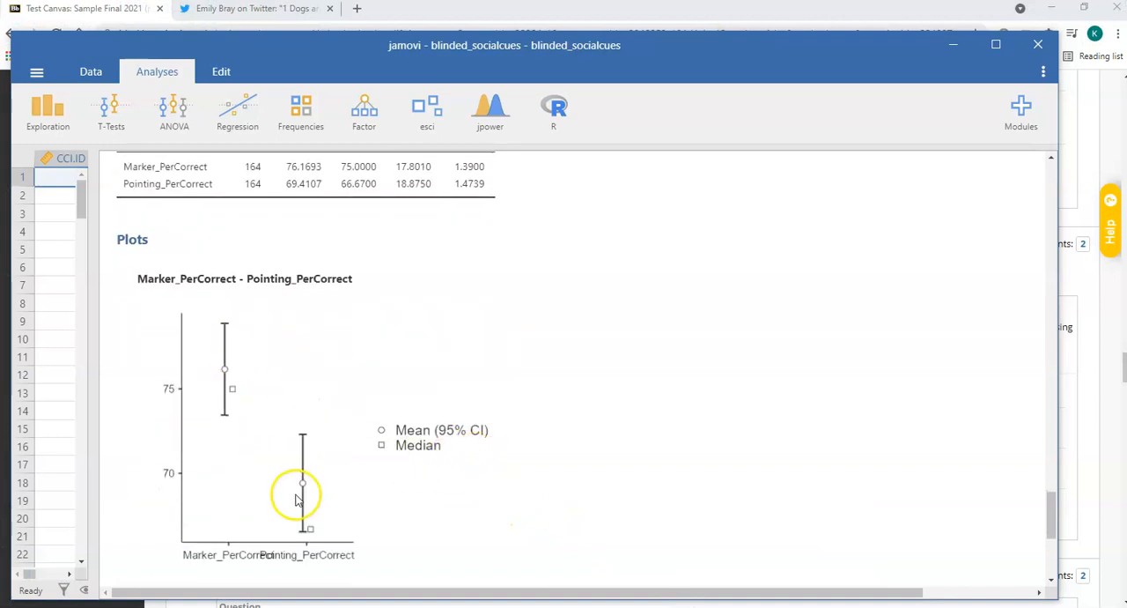
Read question 17 in Blackboard and check its statements against the paired t test's effect size and descriptives in jamovi.
click(952, 44)
scroll(766, 318, down, 1)
scroll(776, 336, down, 3)
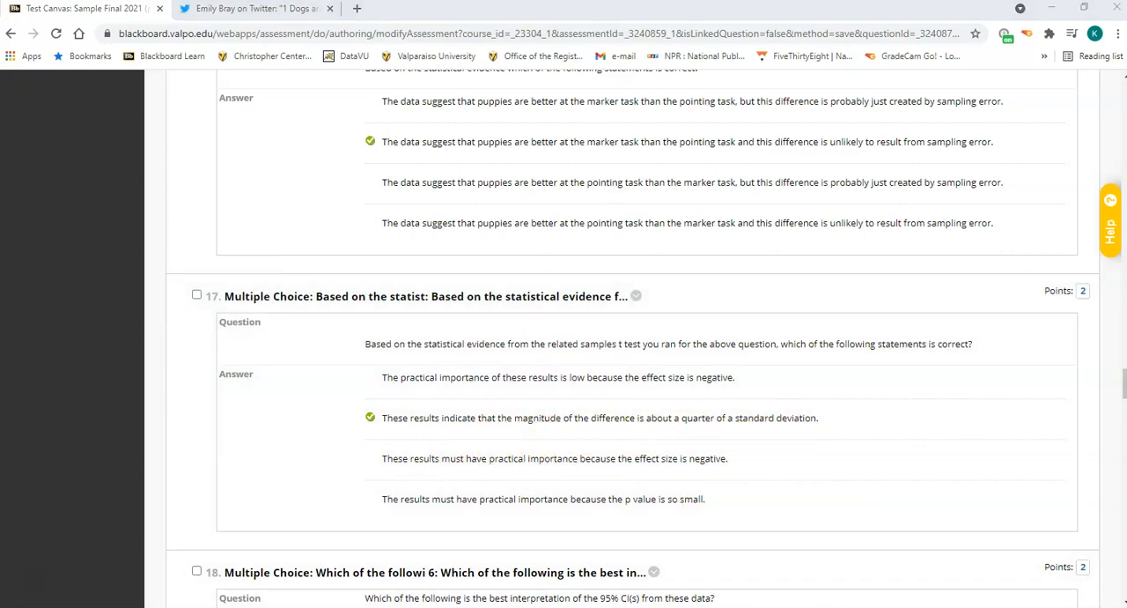
mouse_move(695, 606)
click(676, 566)
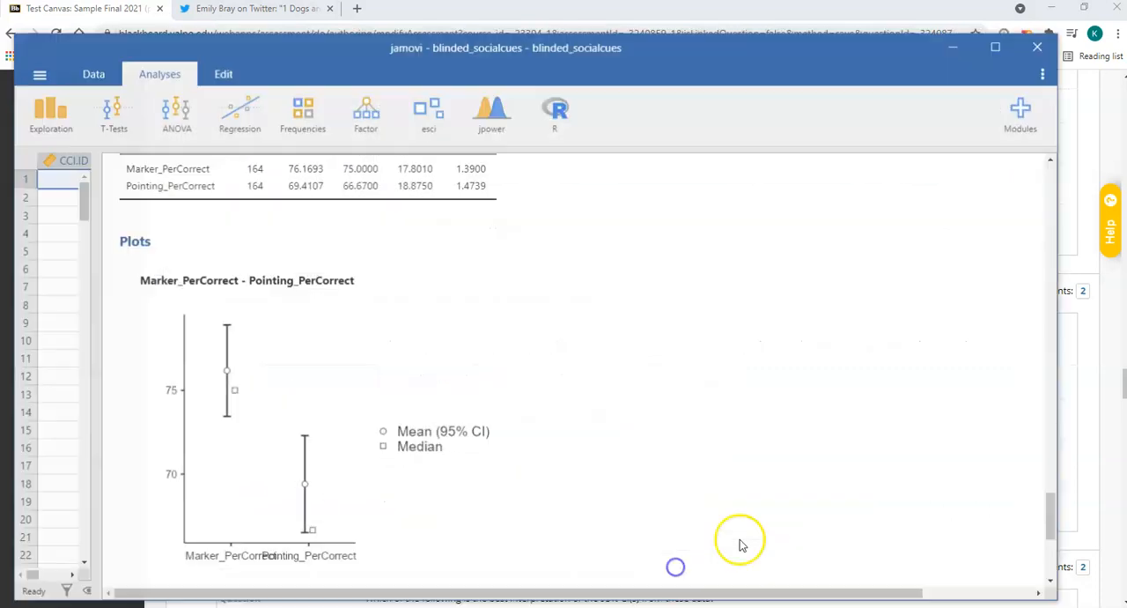
scroll(660, 330, up, 10)
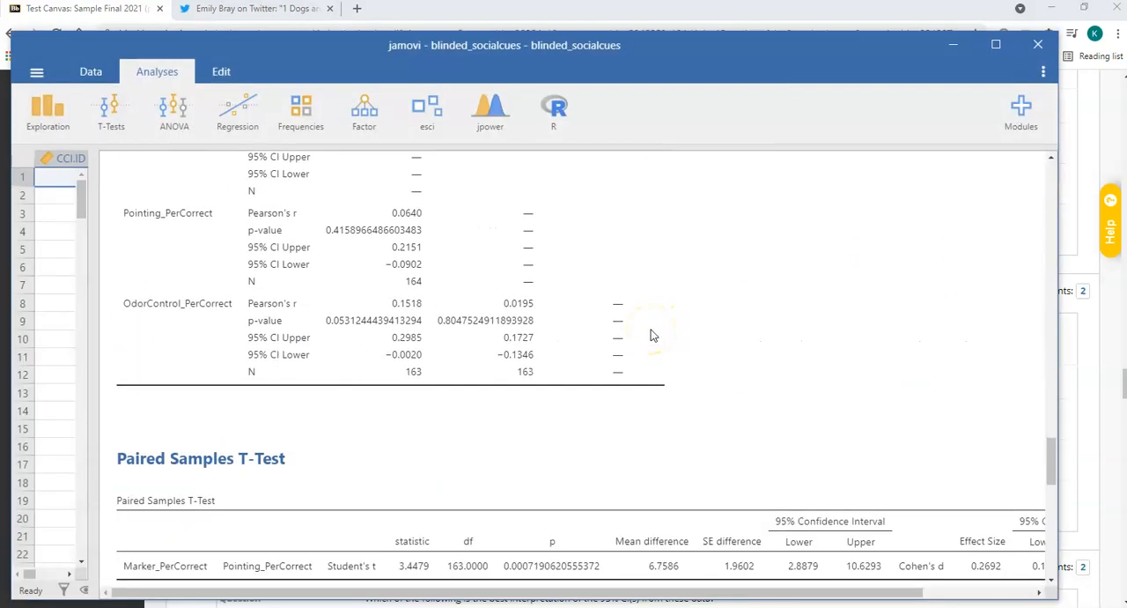
scroll(652, 335, down, 3)
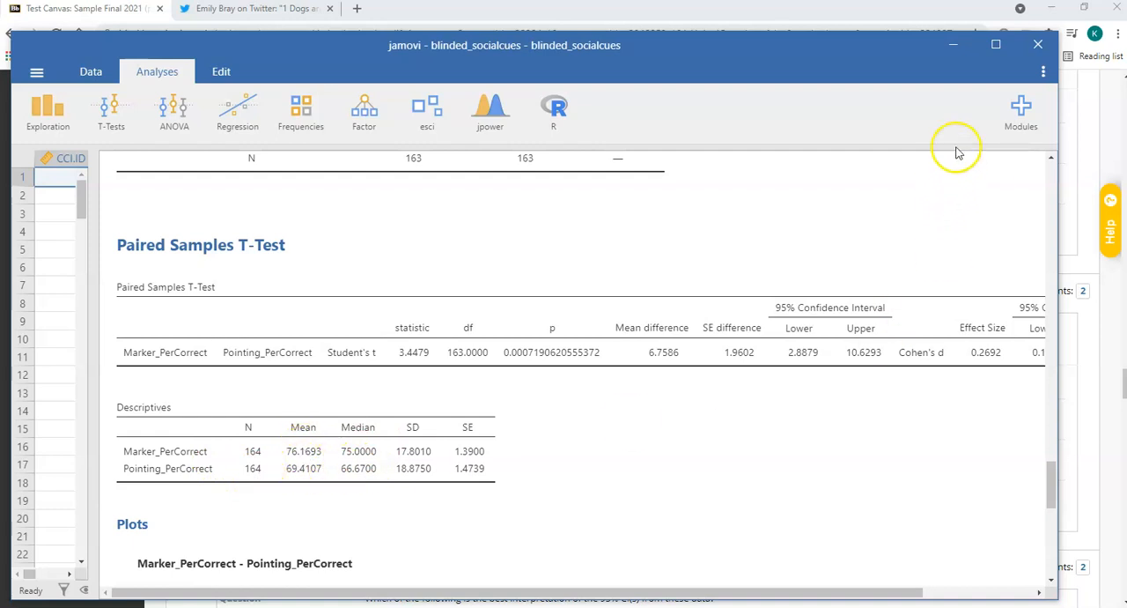
Return to Blackboard to review question 17's answer and read question 18 on interpreting the 95% CIs.
click(945, 59)
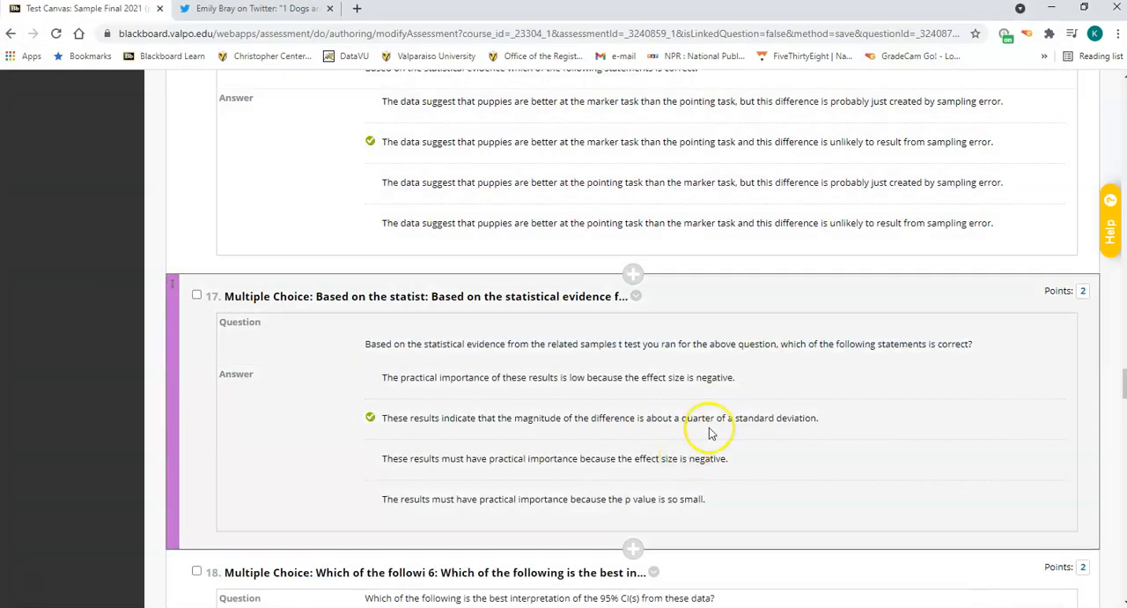
scroll(714, 431, down, 2)
scroll(702, 427, down, 1)
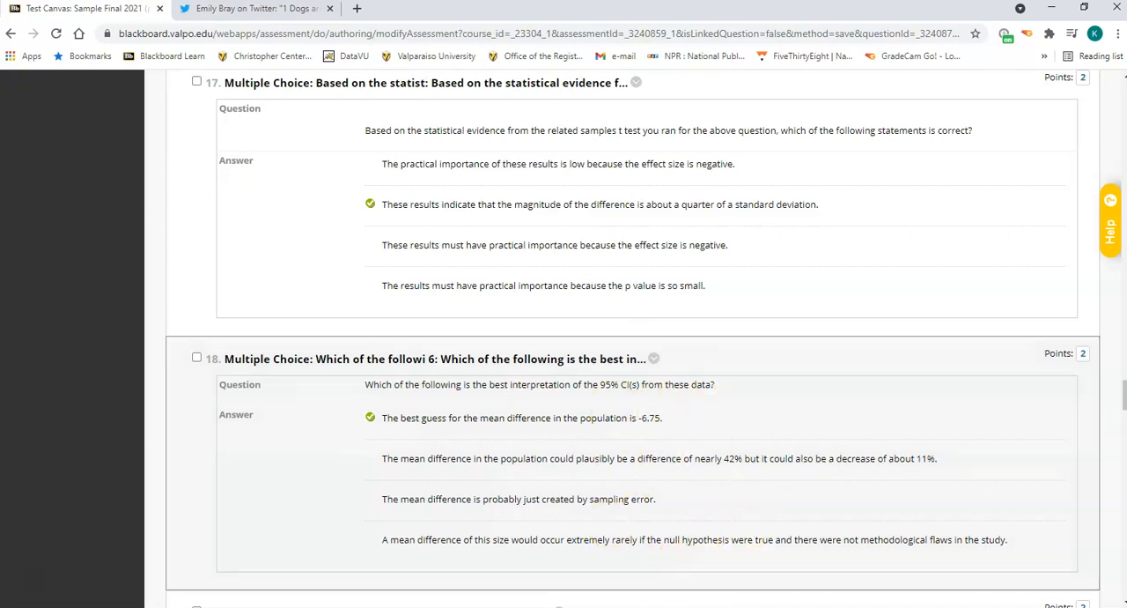
Switch back to jamovi, then reposition and widen its window to show the paired t test's effect size confidence interval.
click(711, 607)
click(638, 564)
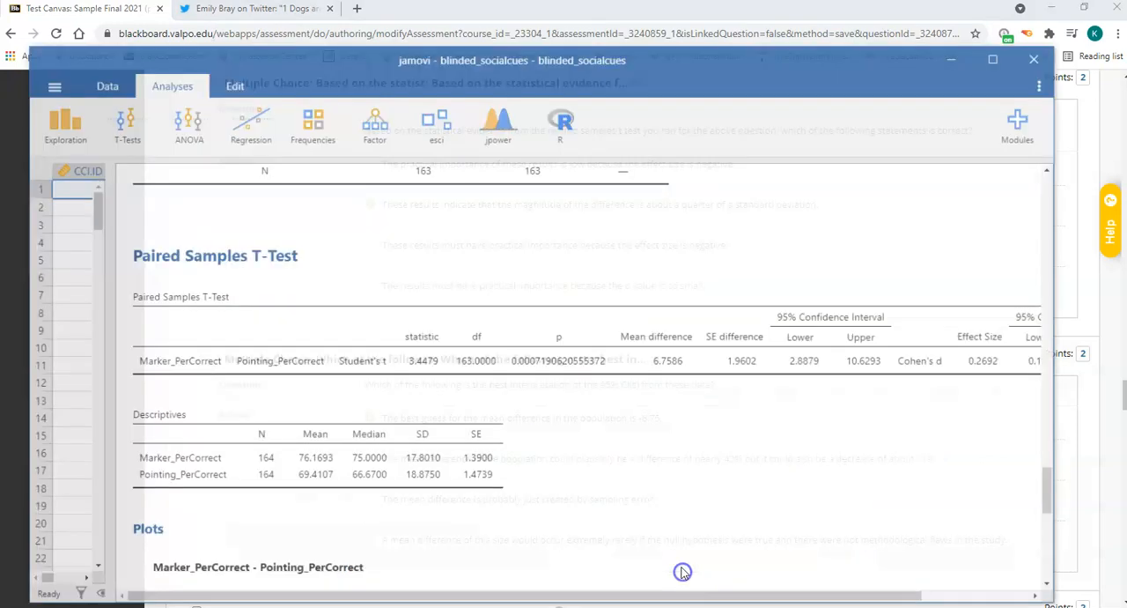
drag(1068, 399, 1090, 395)
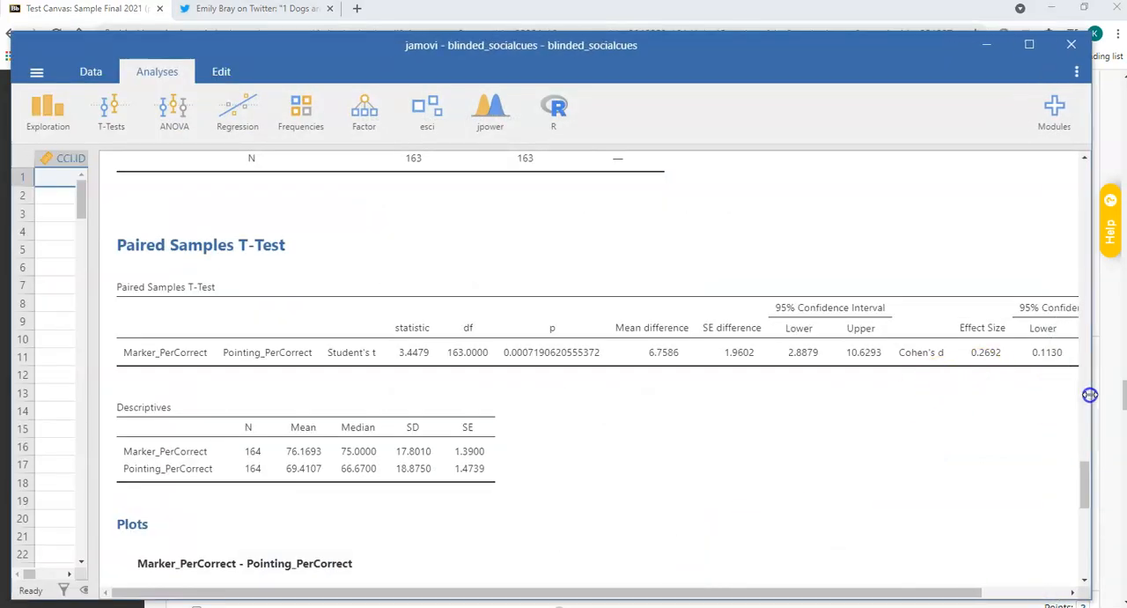
drag(672, 59, 656, 53)
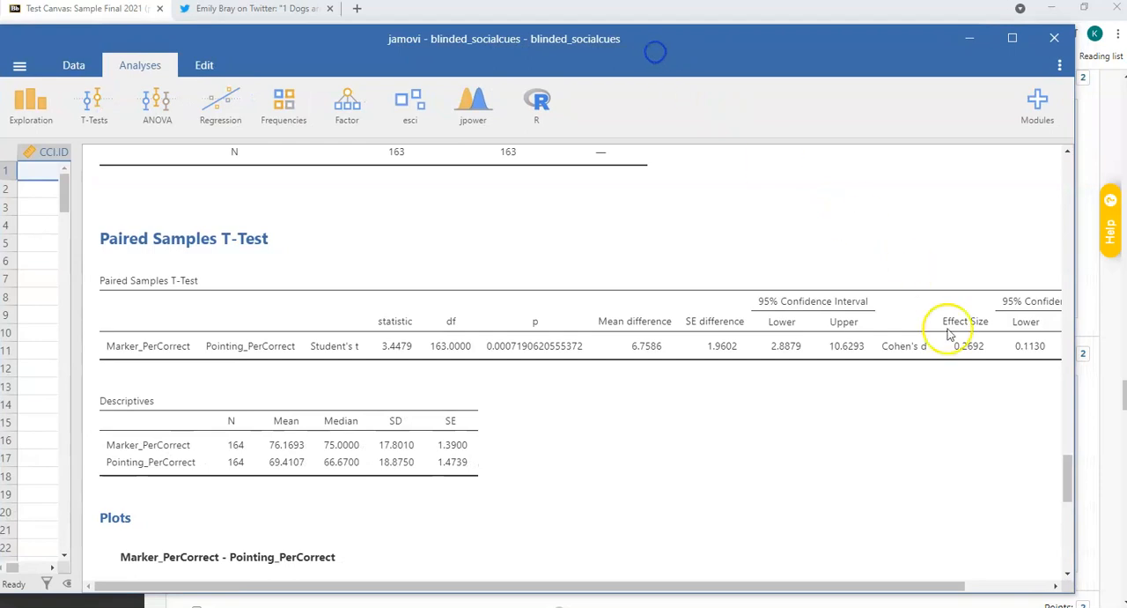
drag(1067, 407, 1124, 398)
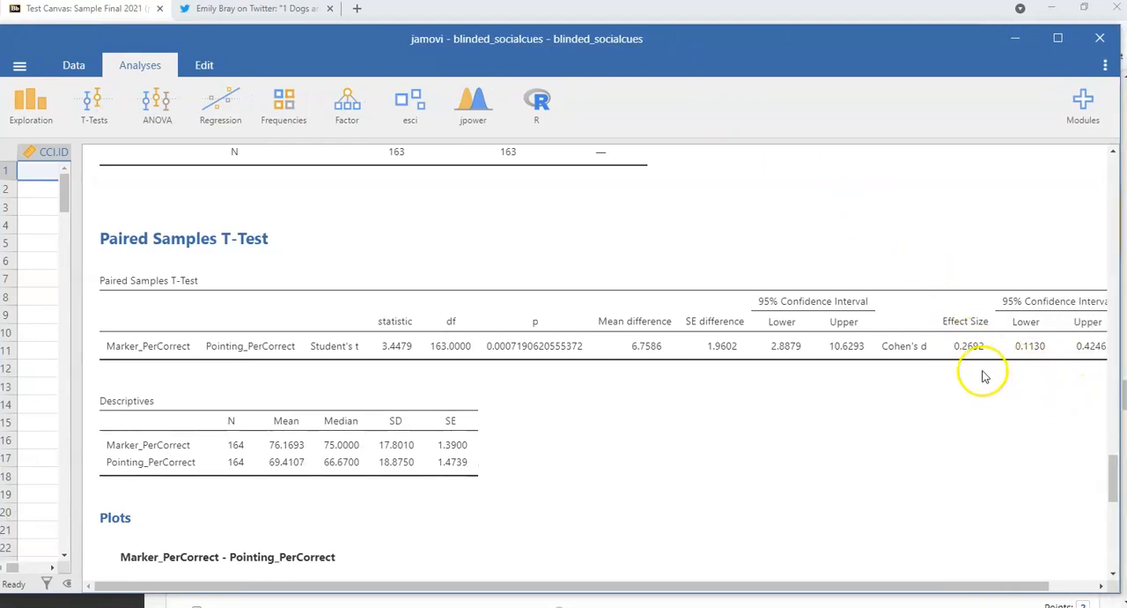
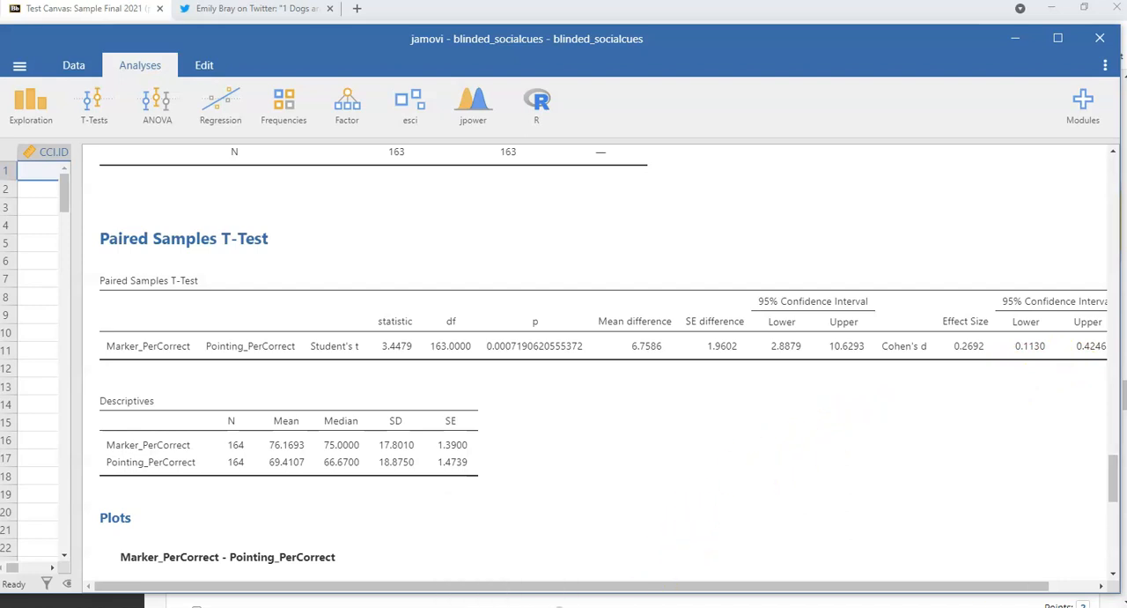
Check question 18's statements in Blackboard against the paired t test's mean difference and 95% confidence intervals in jamovi.
mouse_move(501, 606)
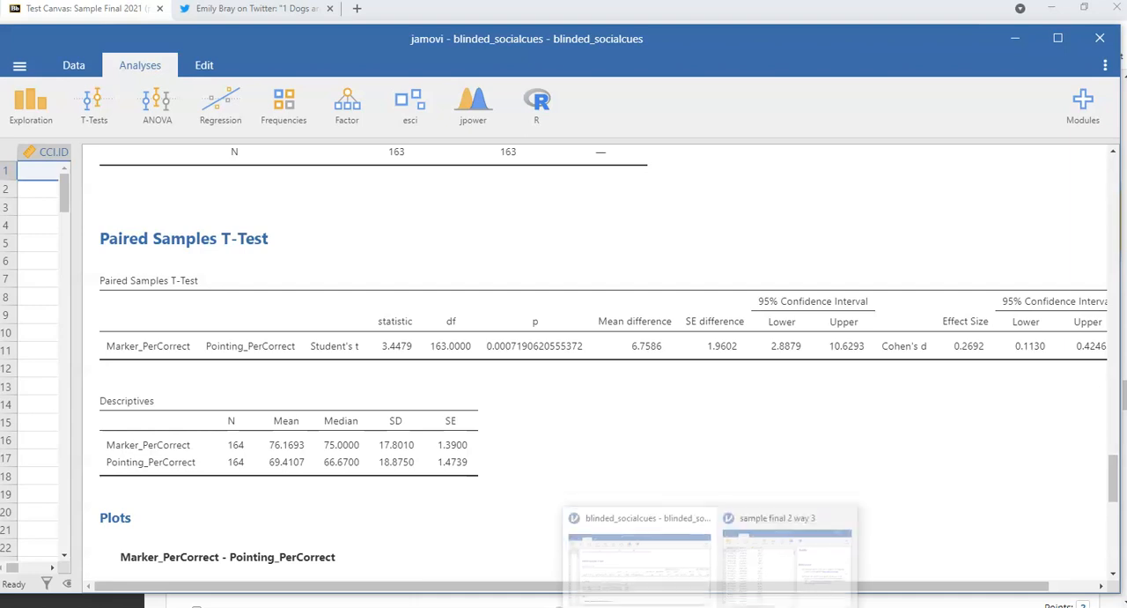
click(1022, 44)
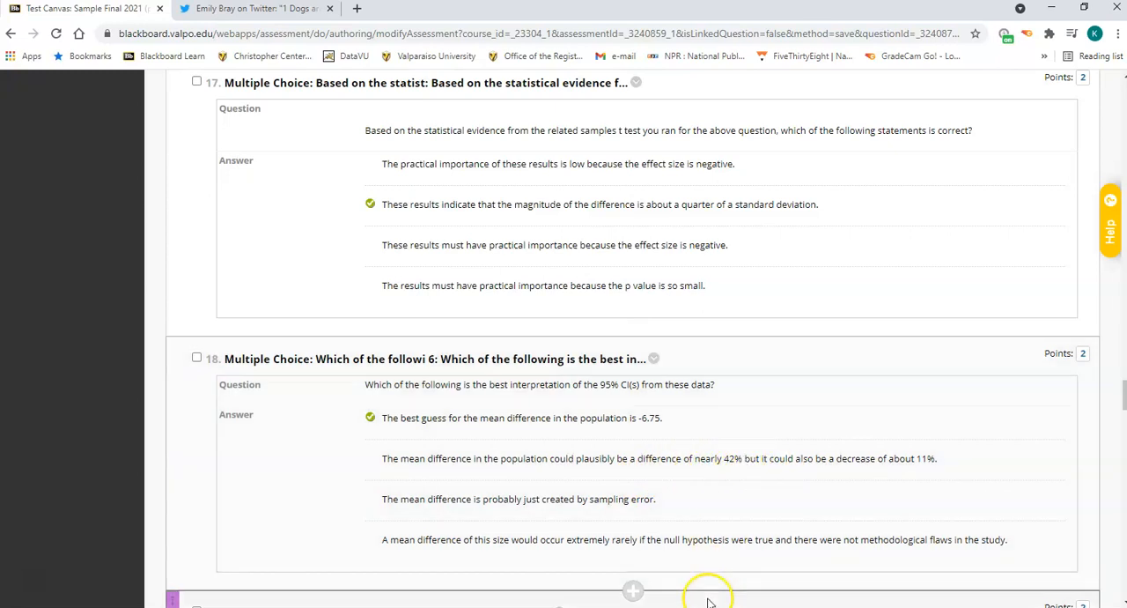
mouse_move(709, 607)
click(670, 563)
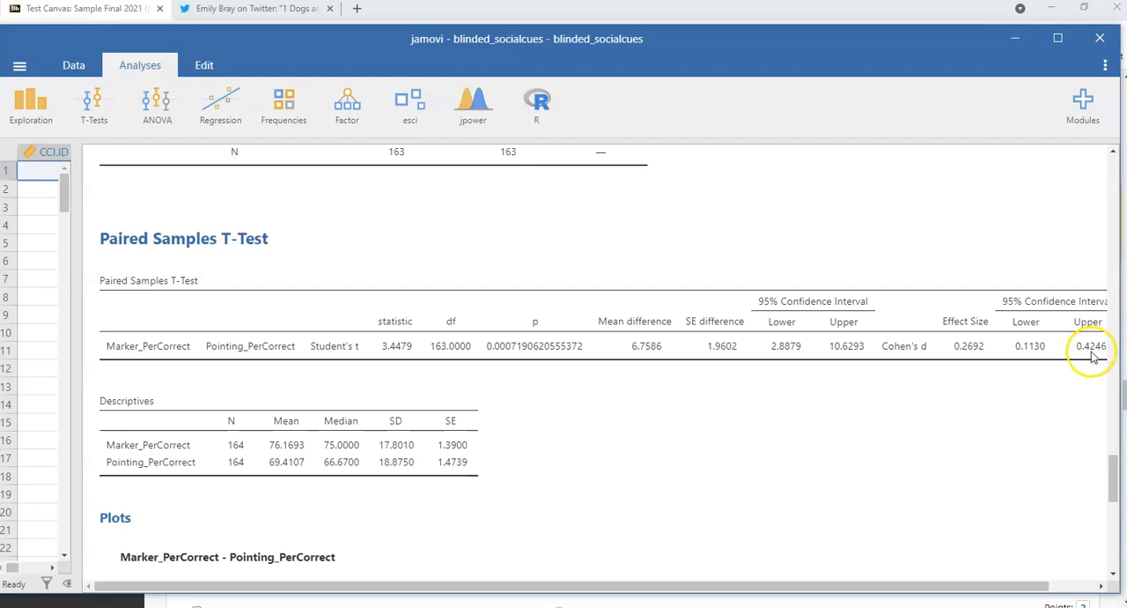
click(1013, 38)
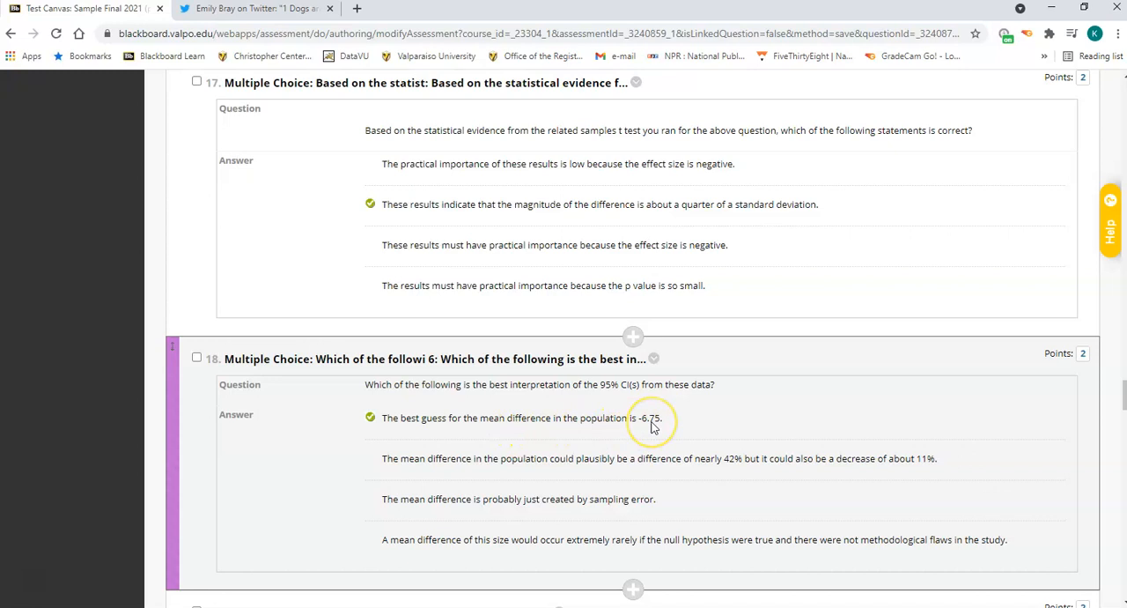
click(709, 607)
click(661, 582)
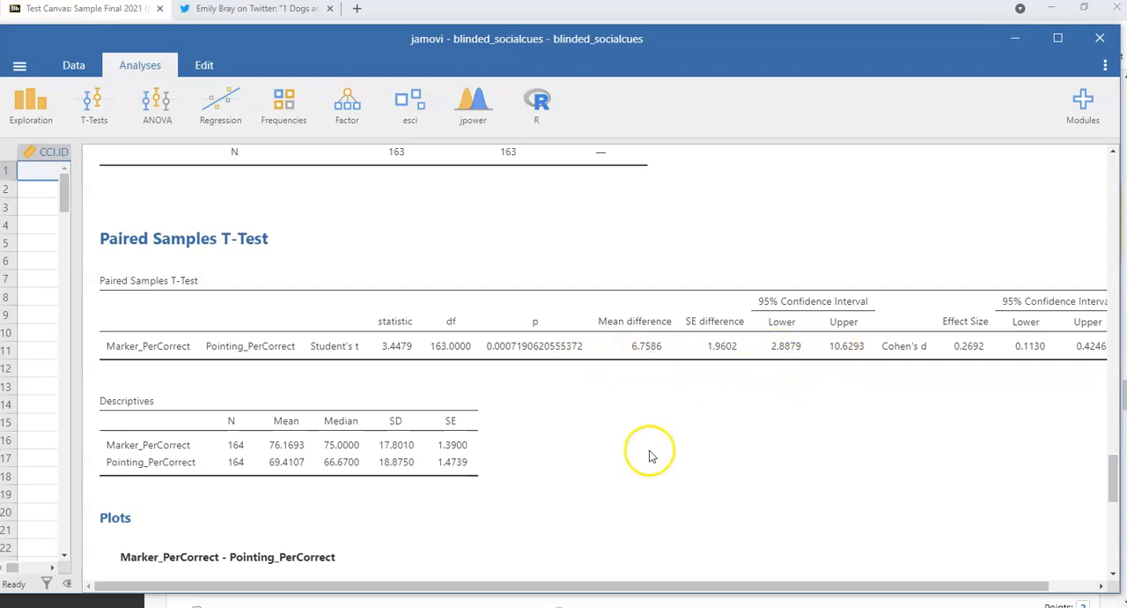
click(1015, 39)
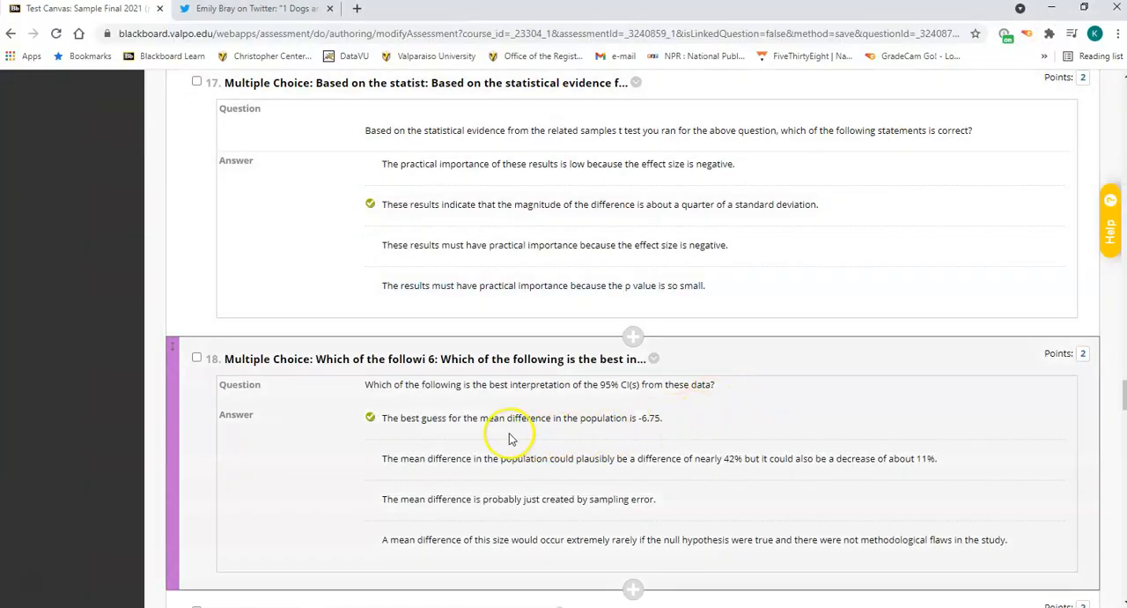
Read question 19 in Blackboard on the twoway ANOVA of breed and cognitive task, including its answer values.
scroll(669, 432, down, 5)
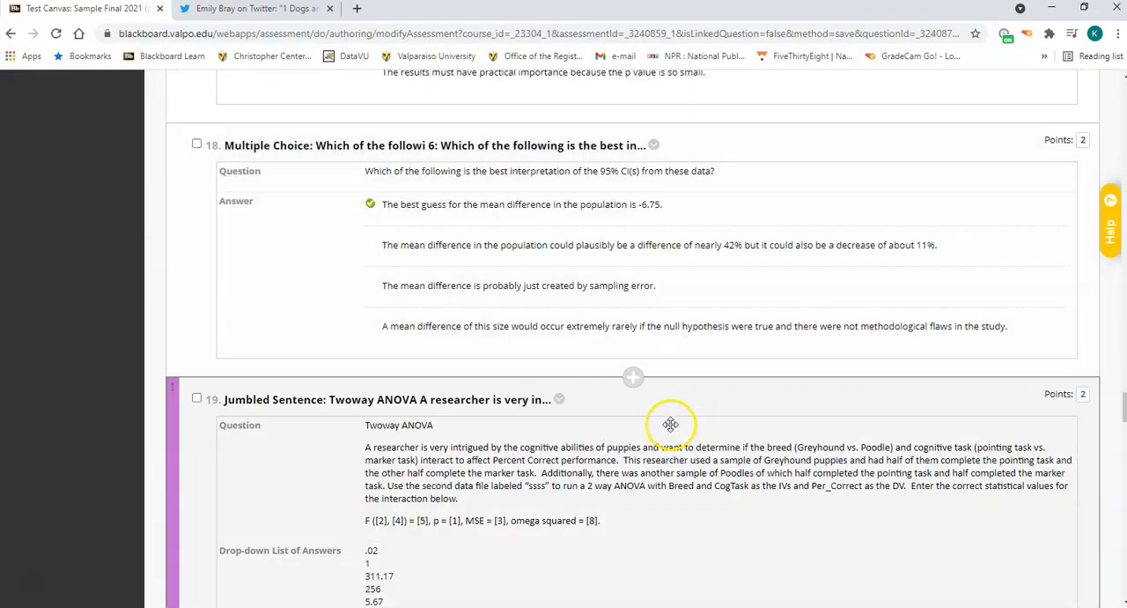
scroll(670, 425, down, 2)
scroll(670, 425, up, 1)
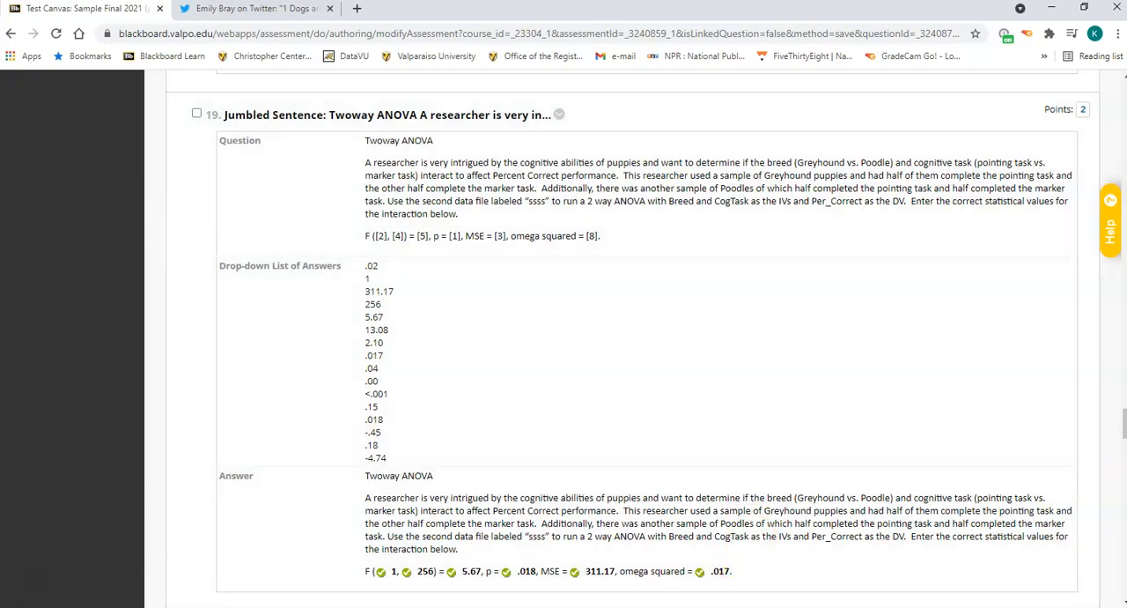
Switch to the "sample final 2 way 3" file in jamovi and examine how the Breed column is coded.
click(710, 607)
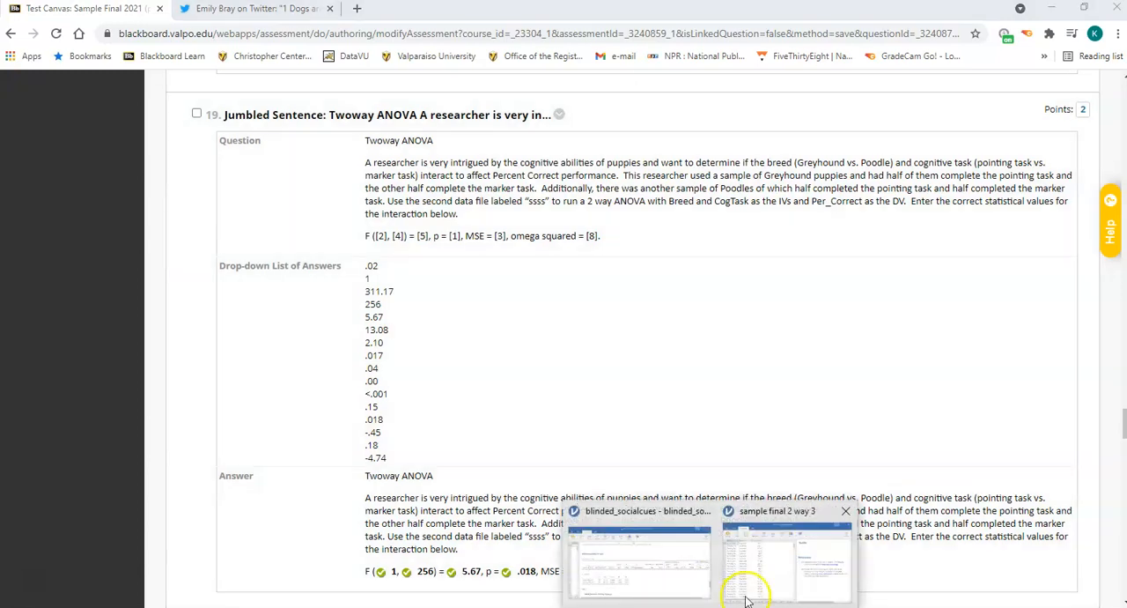
click(771, 550)
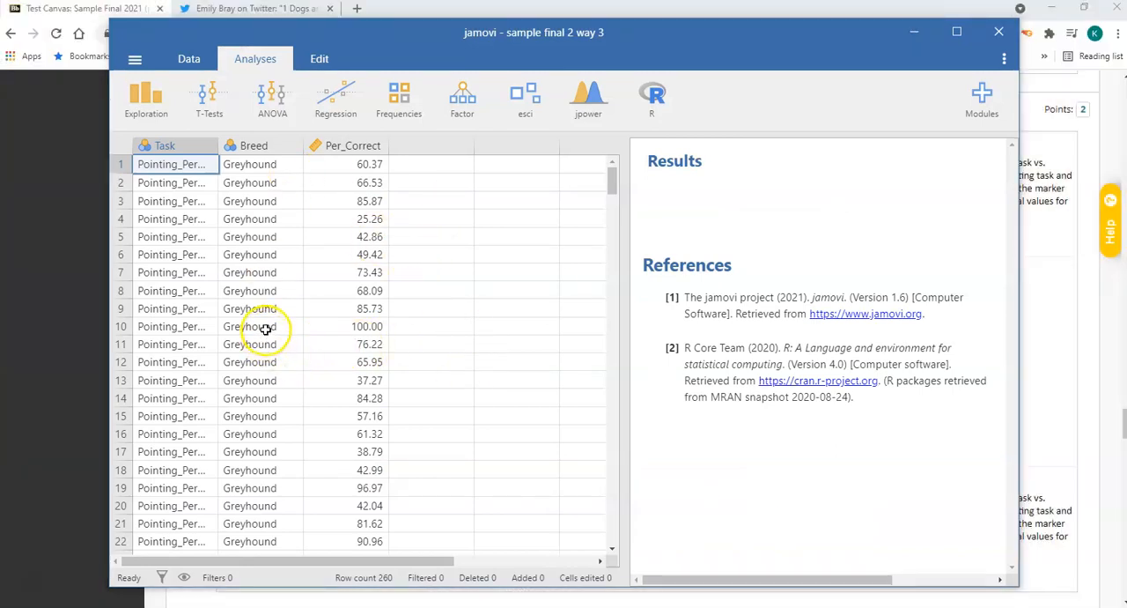
scroll(266, 326, down, 5)
scroll(266, 322, down, 5)
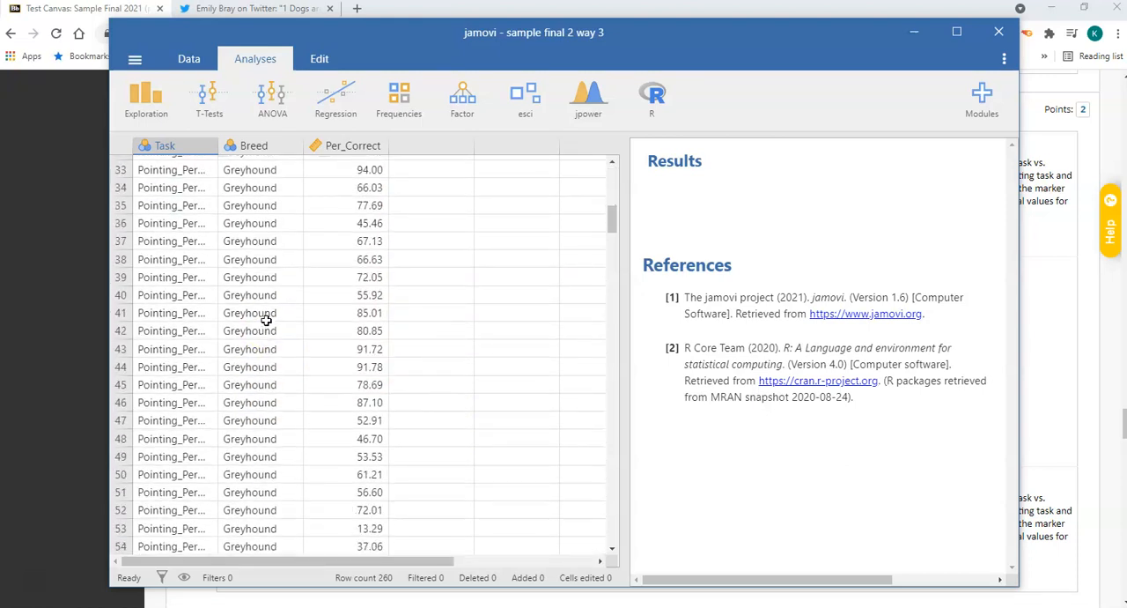
scroll(266, 322, down, 10)
scroll(266, 321, up, 12)
scroll(266, 322, up, 5)
scroll(266, 322, down, 20)
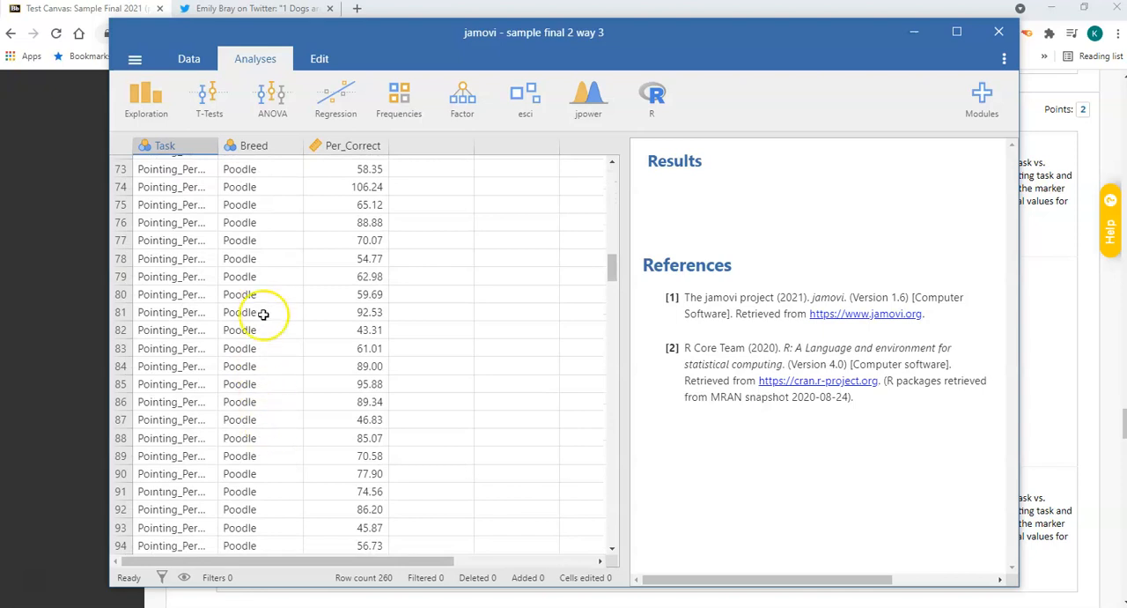
scroll(269, 405, up, 15)
scroll(268, 411, up, 8)
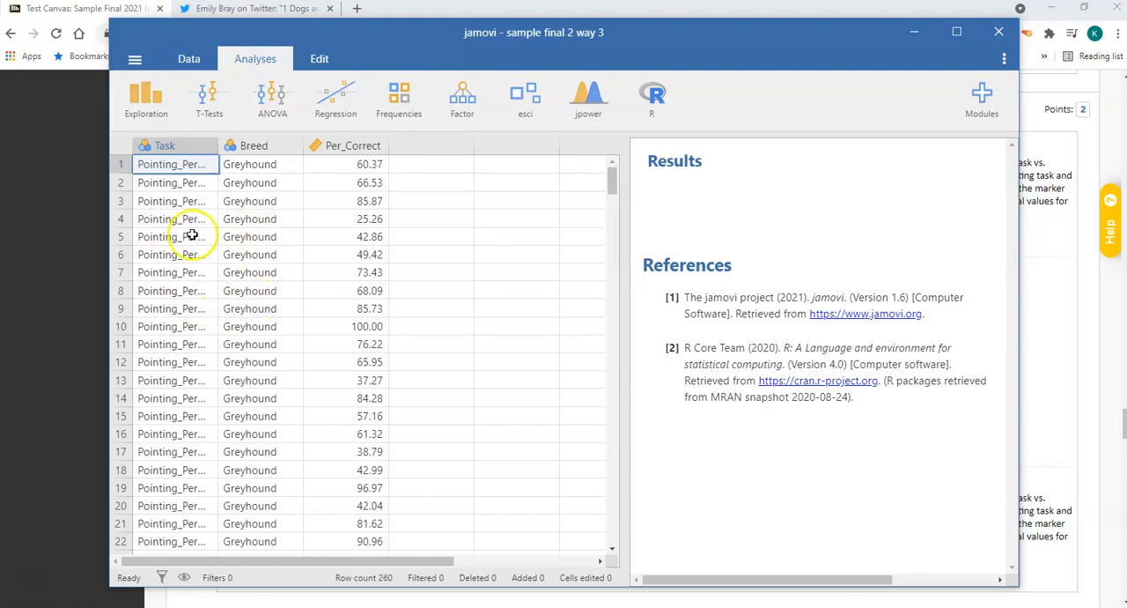
Examine how the Task and Breed groups combine across the rows of the data set.
scroll(192, 235, down, 7)
scroll(282, 458, down, 3)
scroll(270, 448, down, 7)
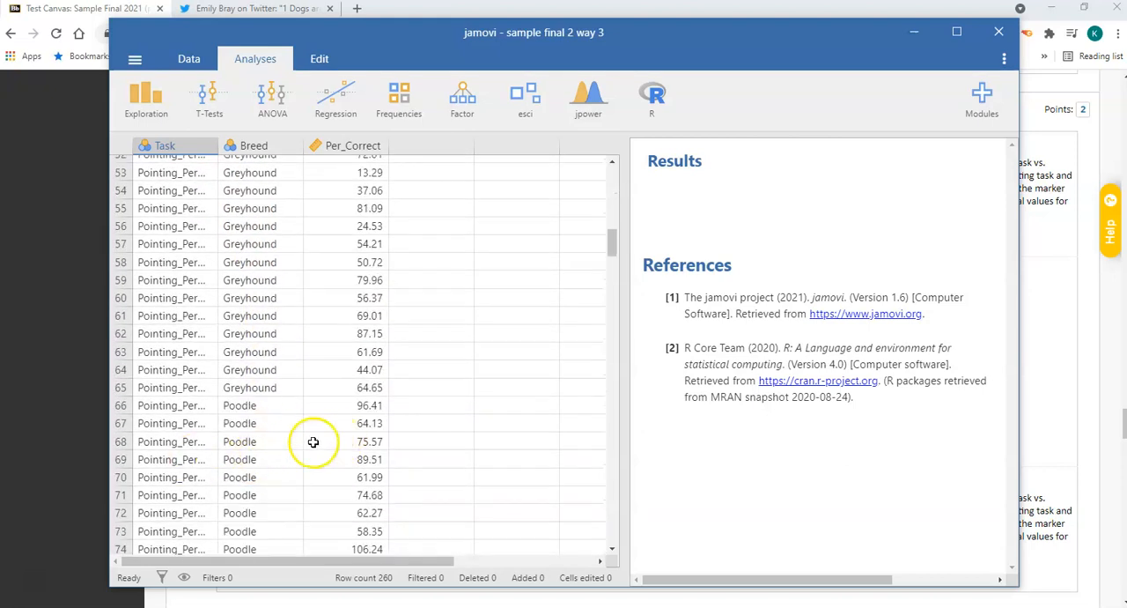
scroll(309, 443, down, 20)
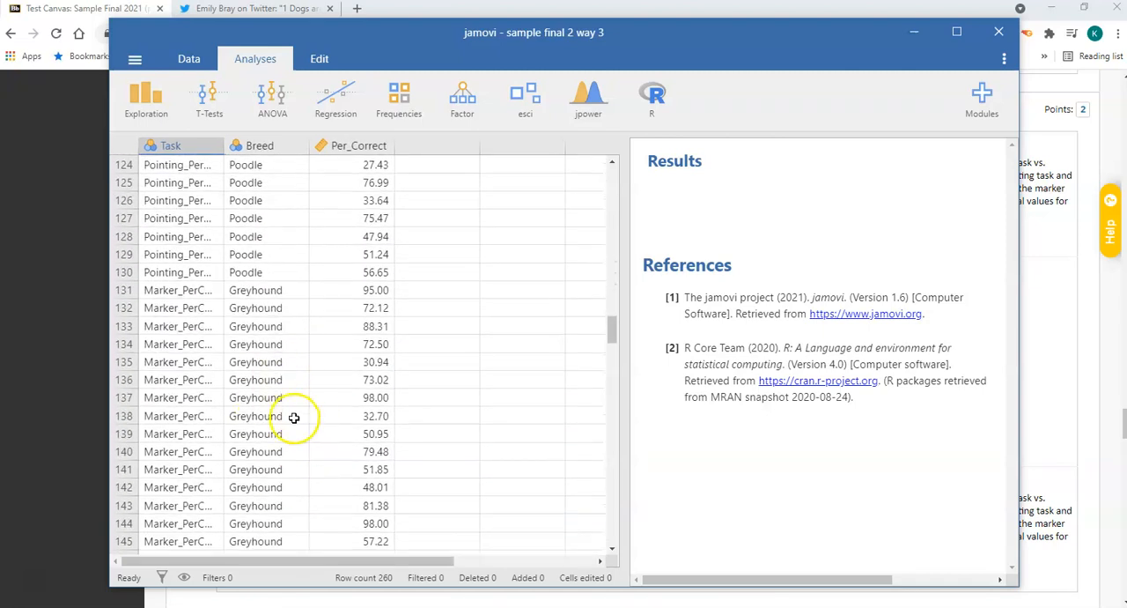
scroll(200, 405, down, 19)
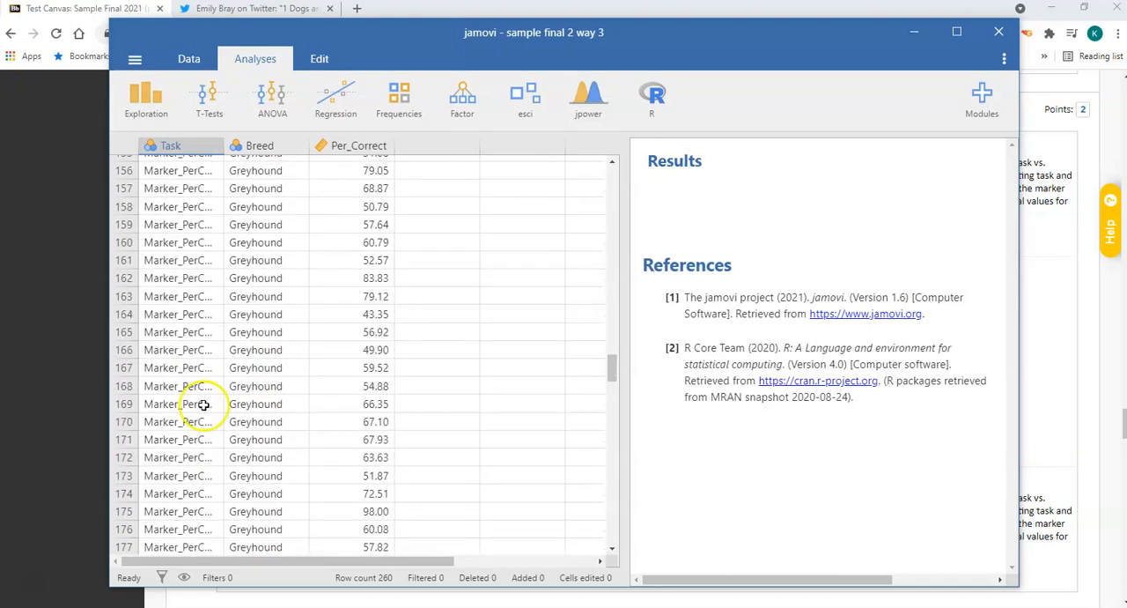
scroll(291, 454, down, 3)
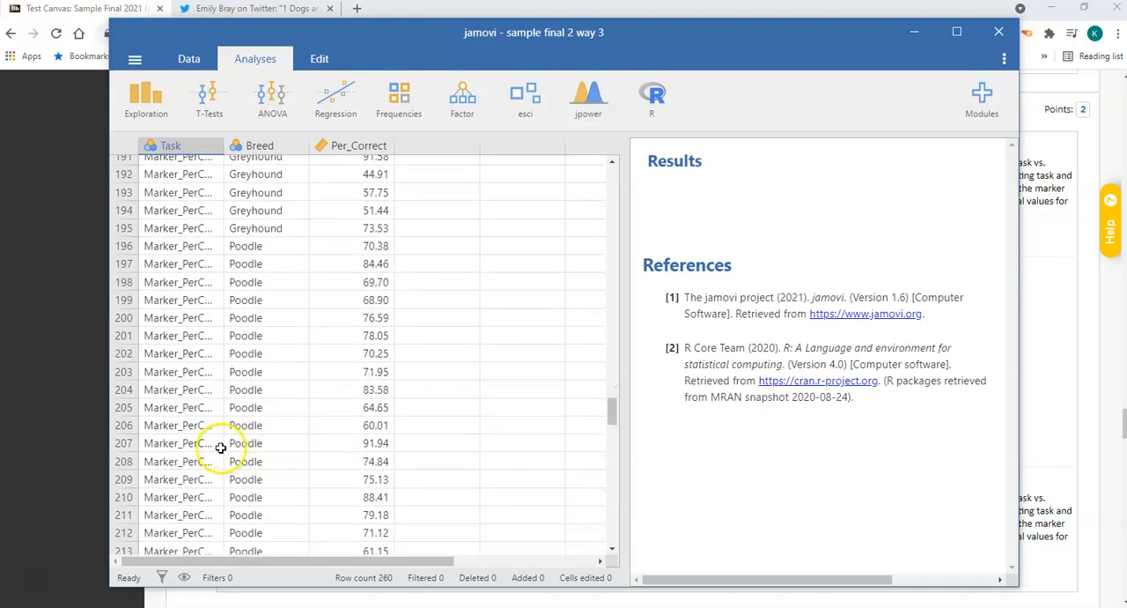
scroll(240, 460, down, 5)
scroll(244, 456, down, 7)
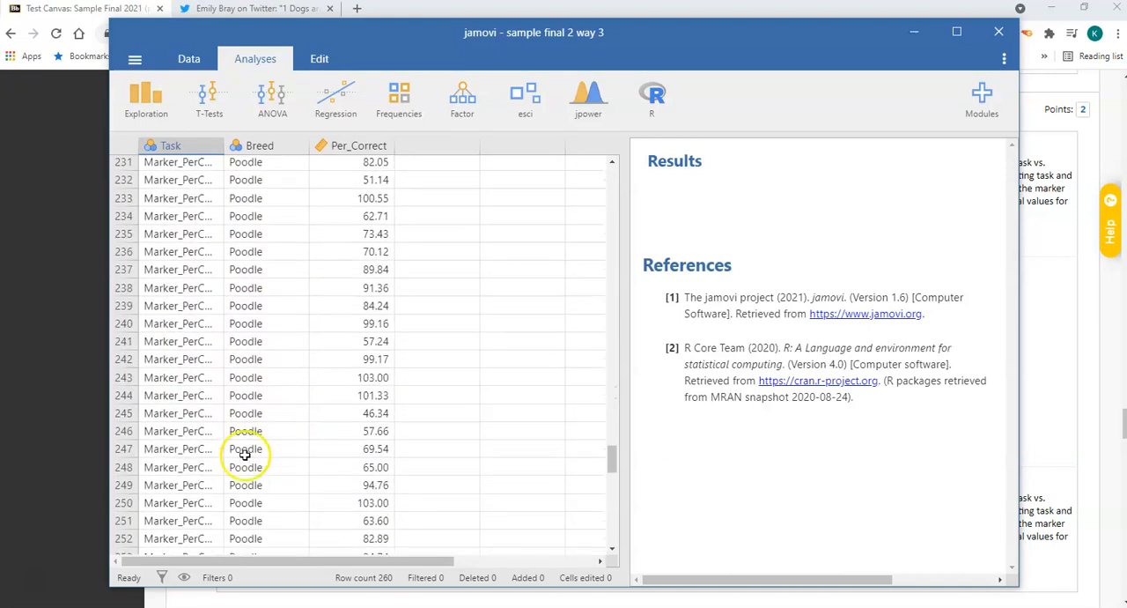
scroll(259, 405, up, 20)
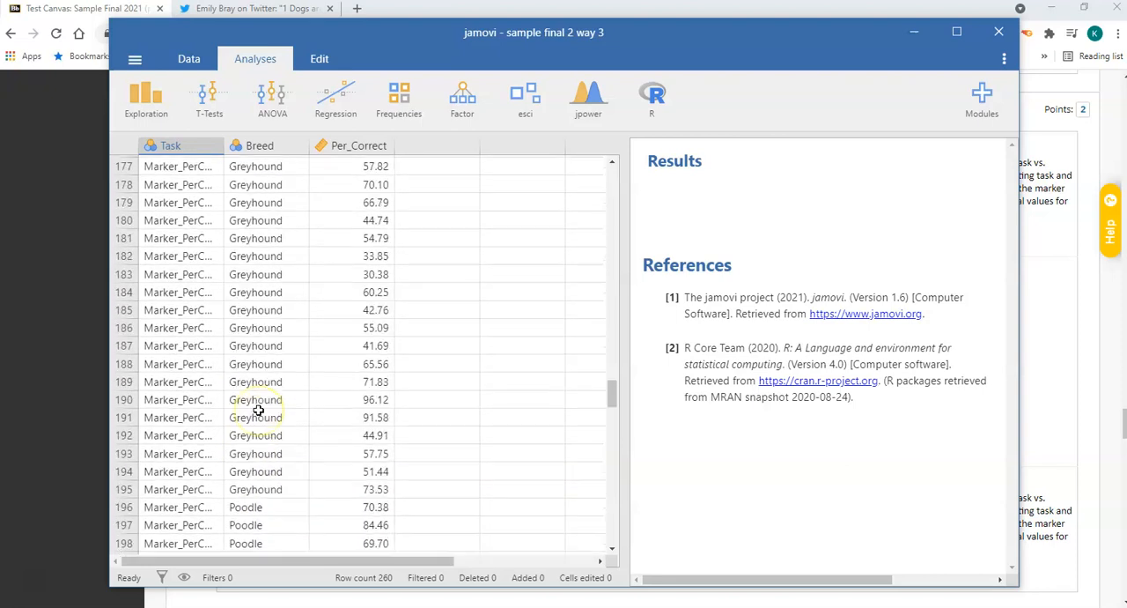
scroll(277, 407, down, 1)
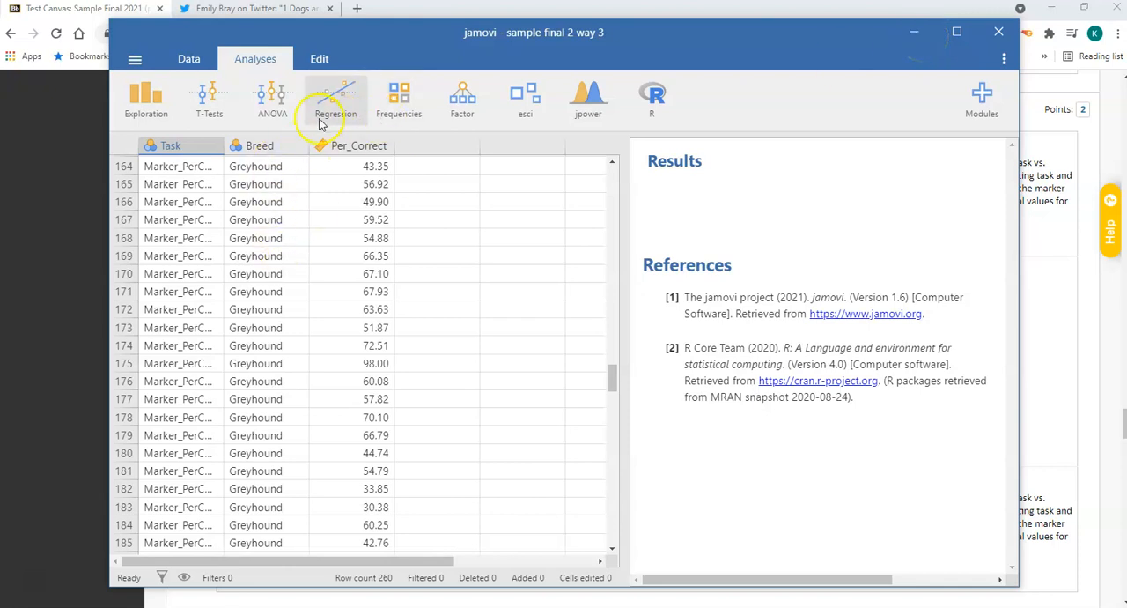
Set up an ANOVA with Per_Correct as dependent variable, Breed and Task as fixed factors, and ω² as effect size.
click(287, 121)
click(285, 164)
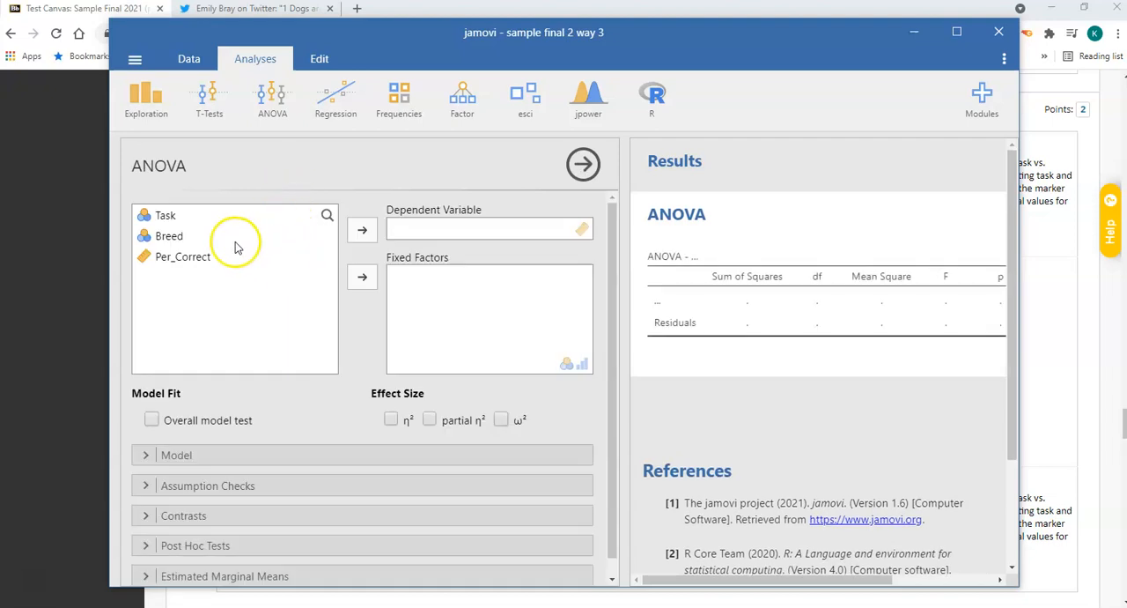
click(234, 245)
click(362, 278)
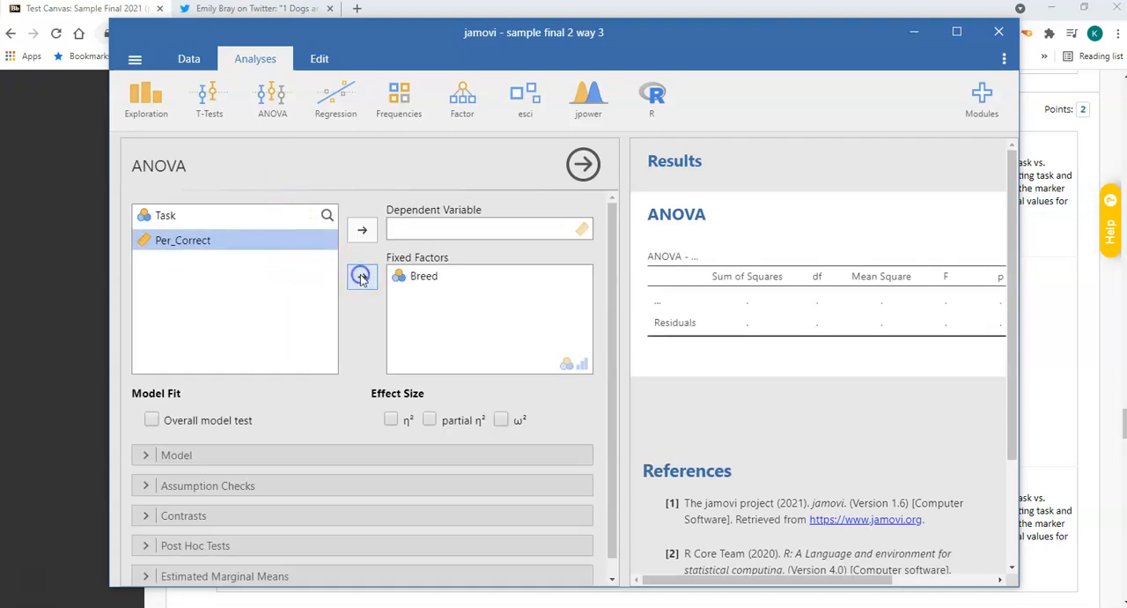
click(264, 216)
click(356, 275)
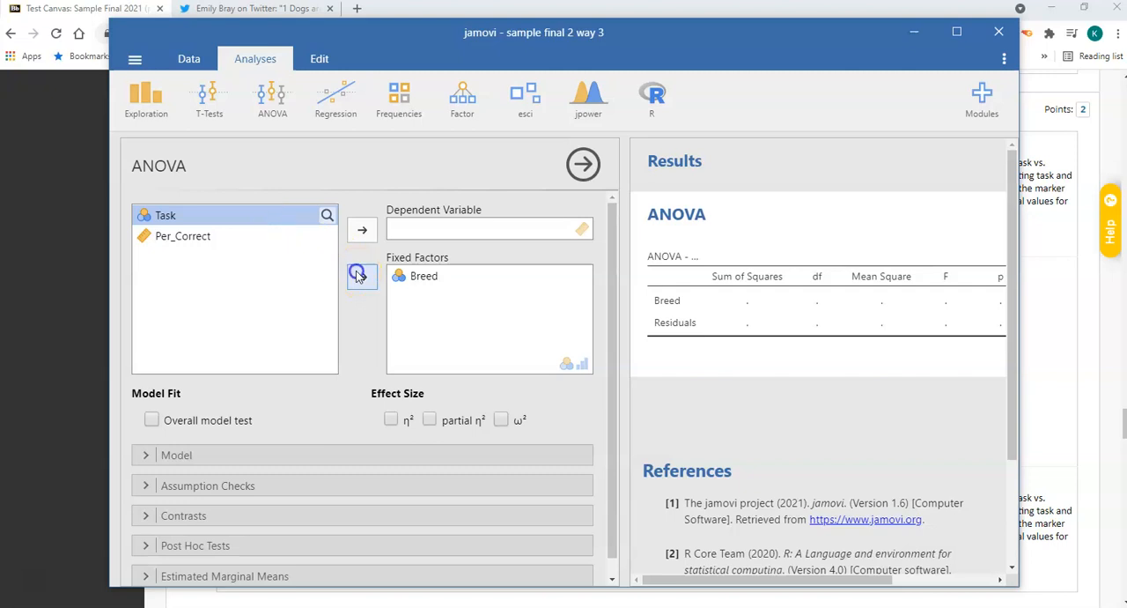
click(253, 218)
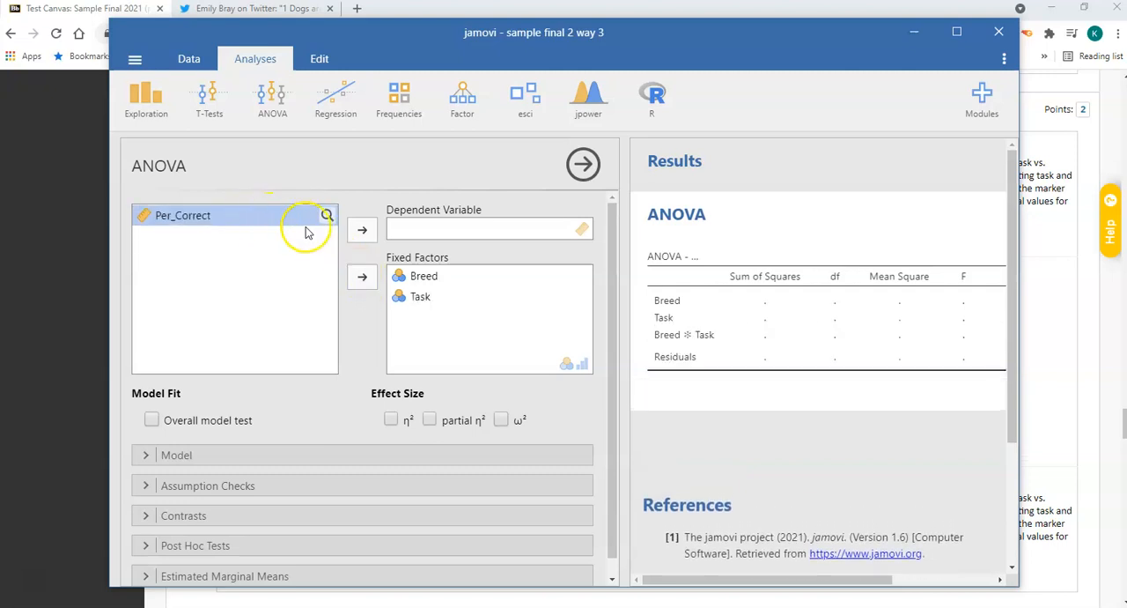
click(362, 230)
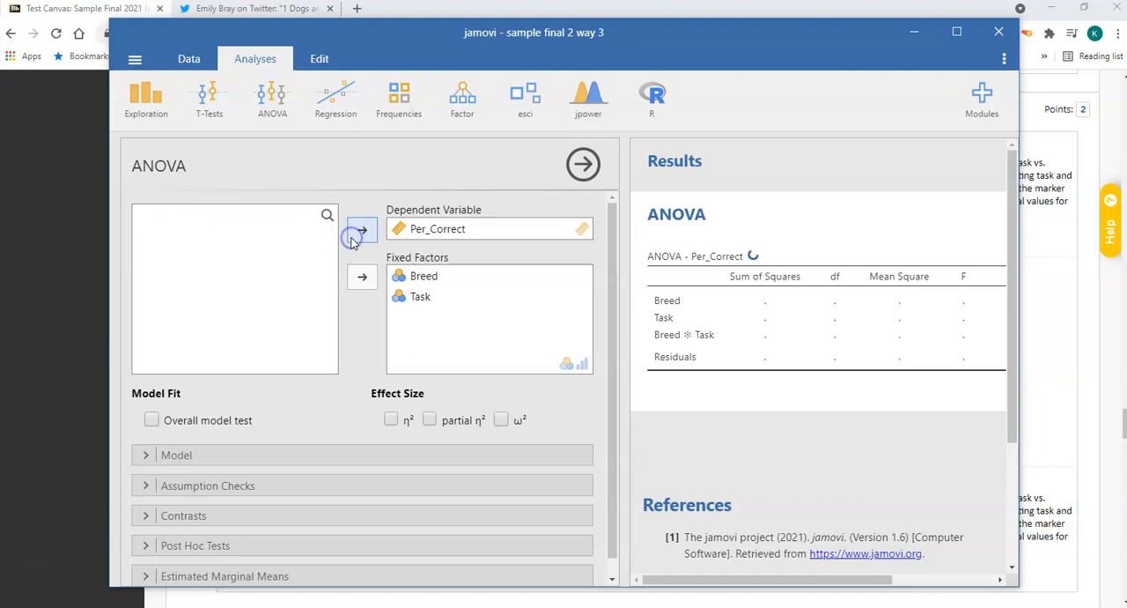
click(501, 420)
Add Breed, Task and the Breed ✻ Task interaction to the ANOVA's post hoc tests.
scroll(410, 394, down, 1)
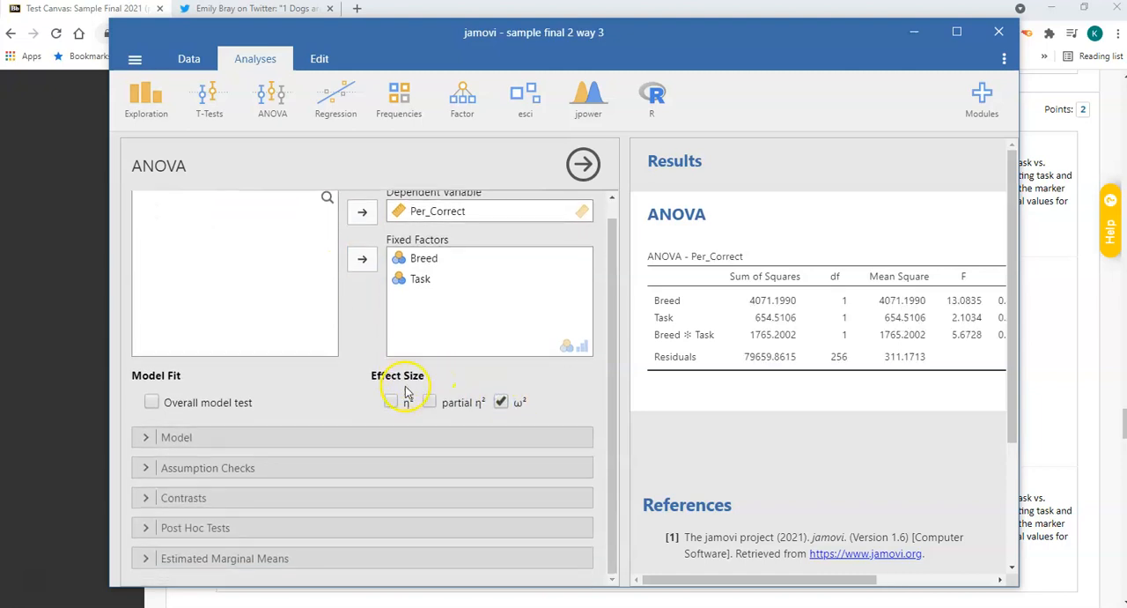
click(194, 527)
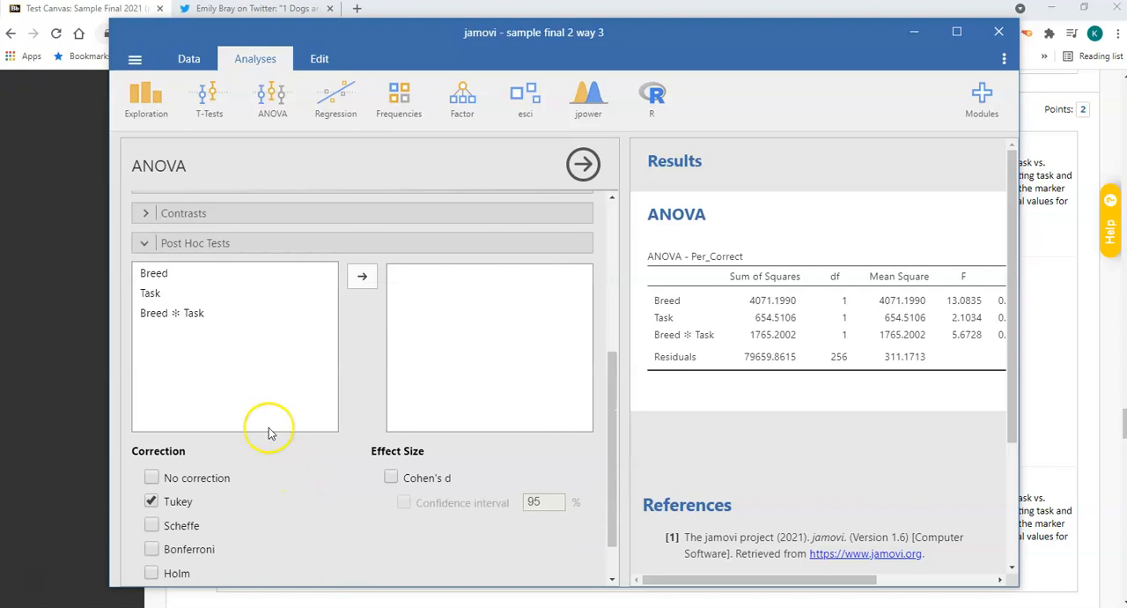
click(189, 272)
click(362, 276)
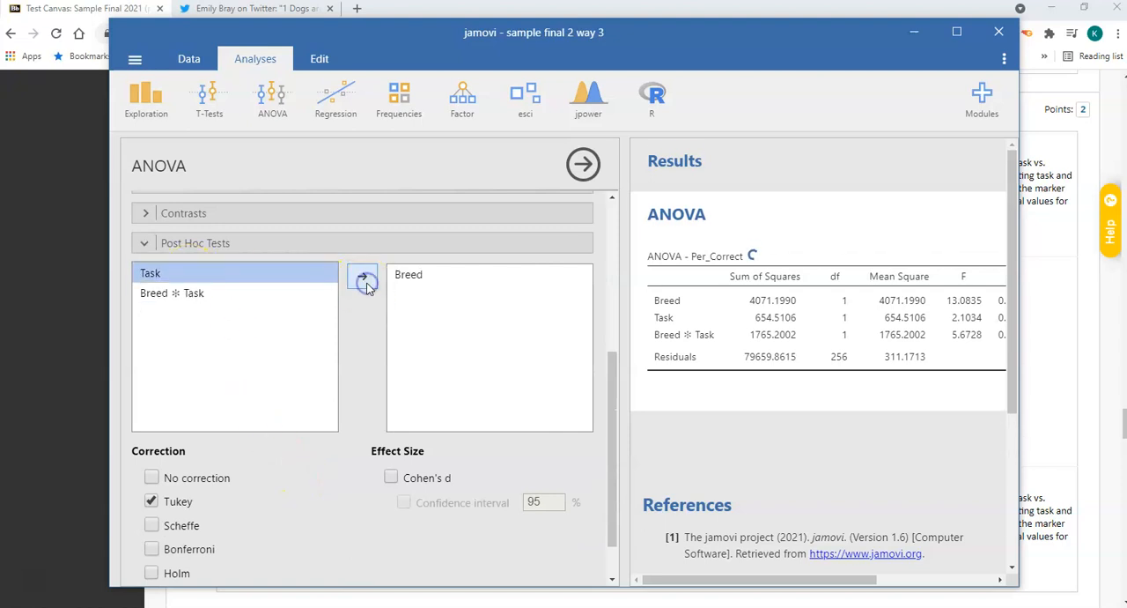
click(362, 276)
click(362, 276)
scroll(360, 433, down, 1)
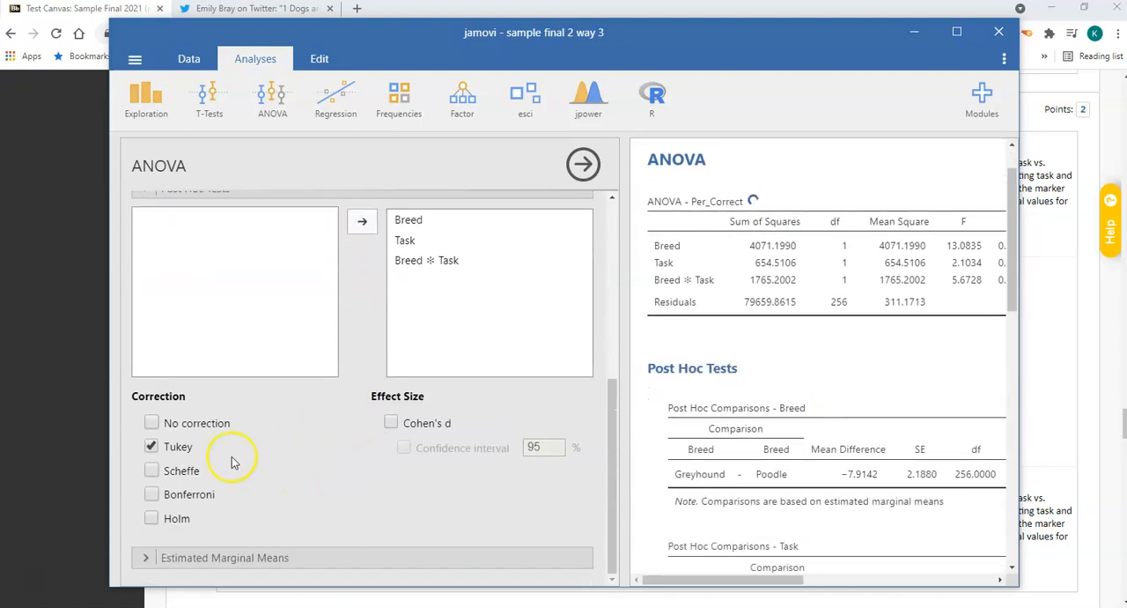
Switch the post hoc correction from Tukey to No correction and request Cohen's d with its 95% confidence interval.
click(152, 443)
click(153, 425)
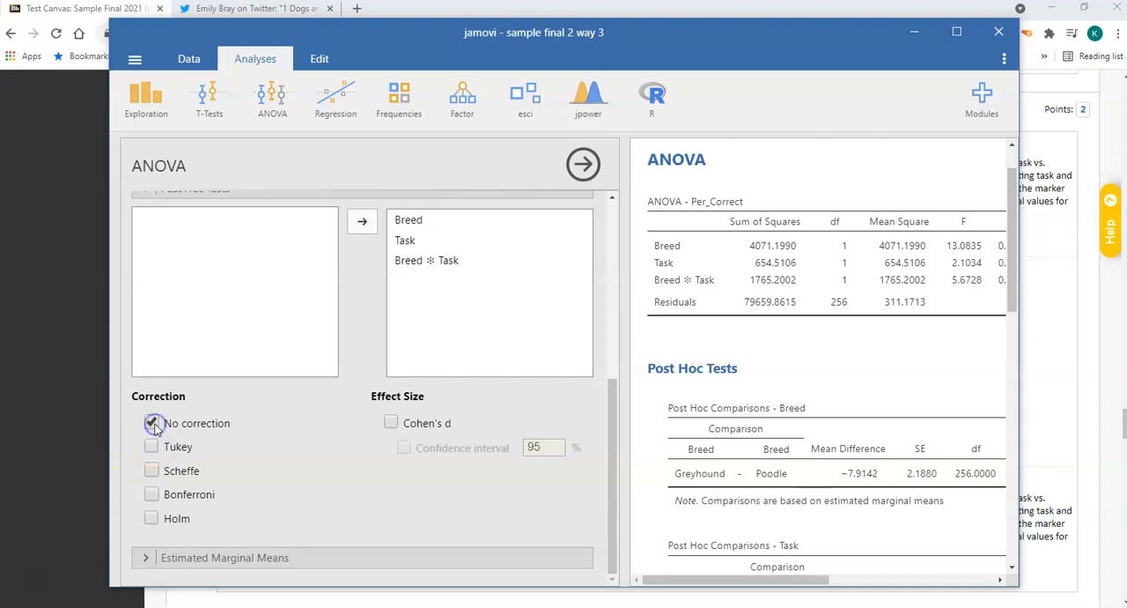
click(393, 423)
click(404, 448)
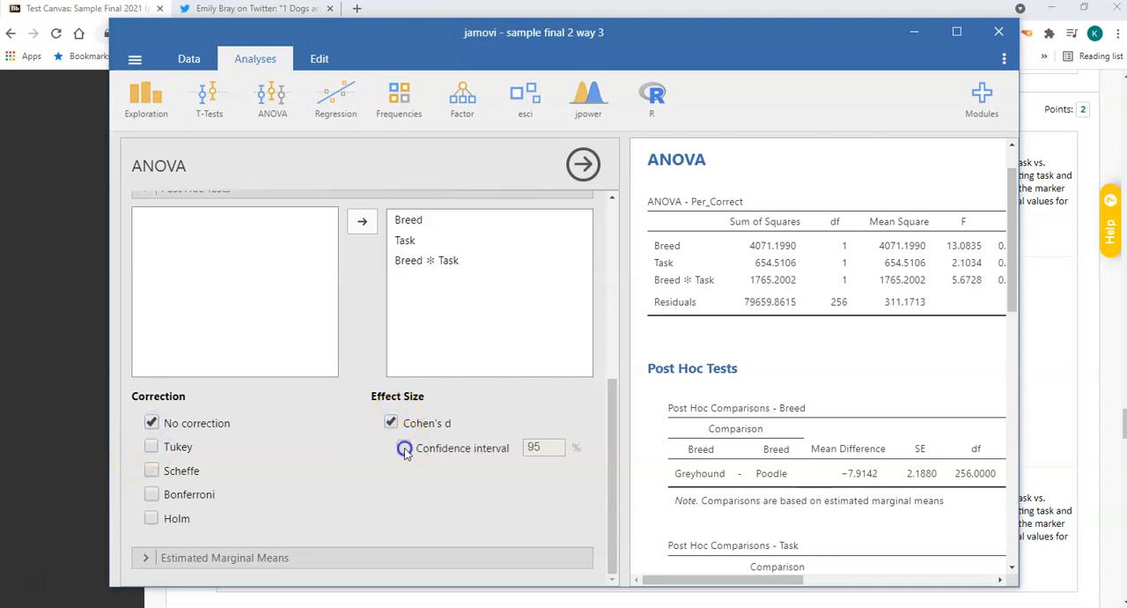
Define three estimated marginal means terms for the ANOVA: Breed, Task, and Breed combined with Task.
click(273, 556)
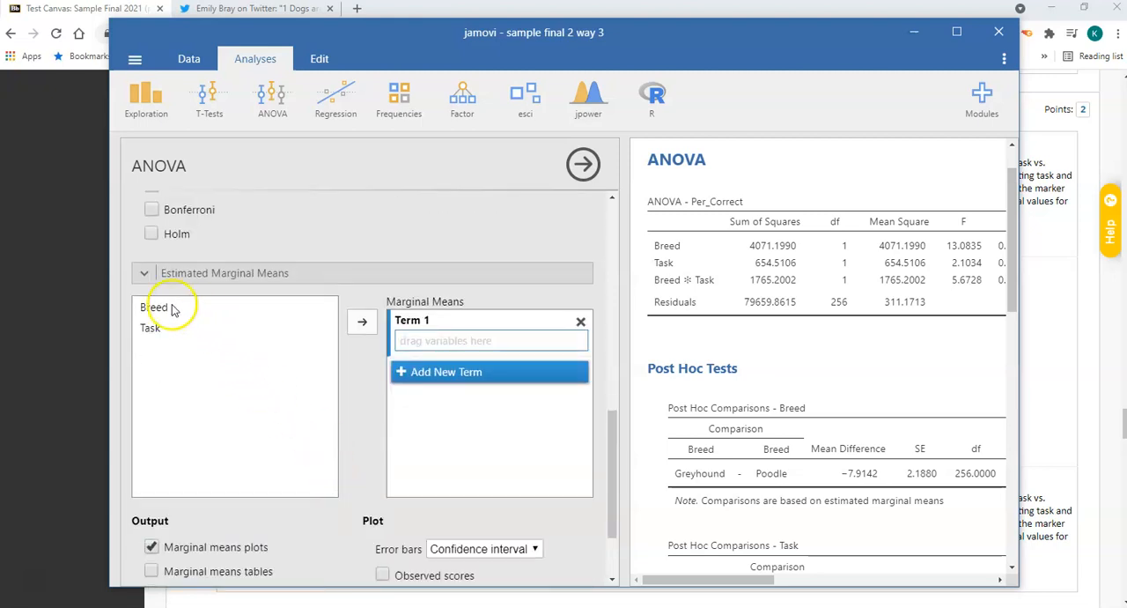
click(179, 307)
click(368, 326)
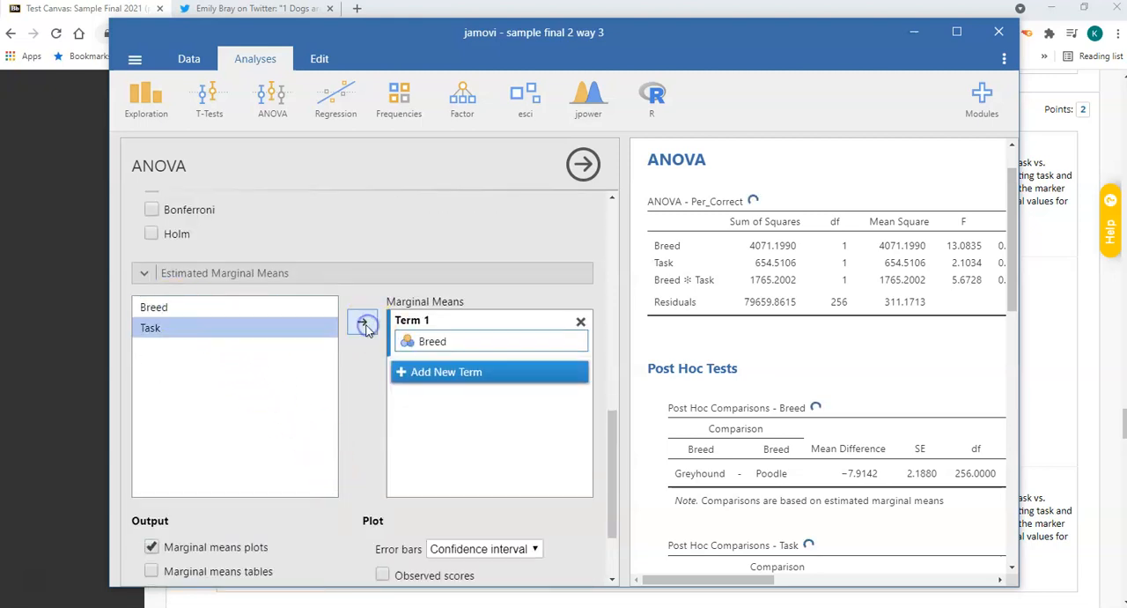
click(414, 372)
click(361, 324)
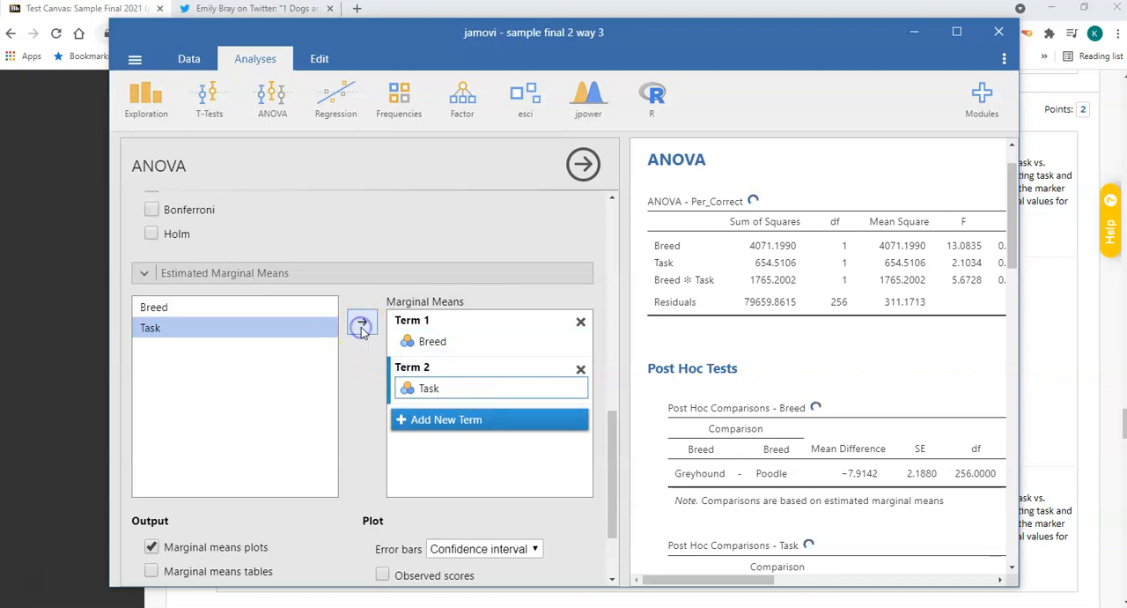
click(410, 418)
shift+click(292, 309)
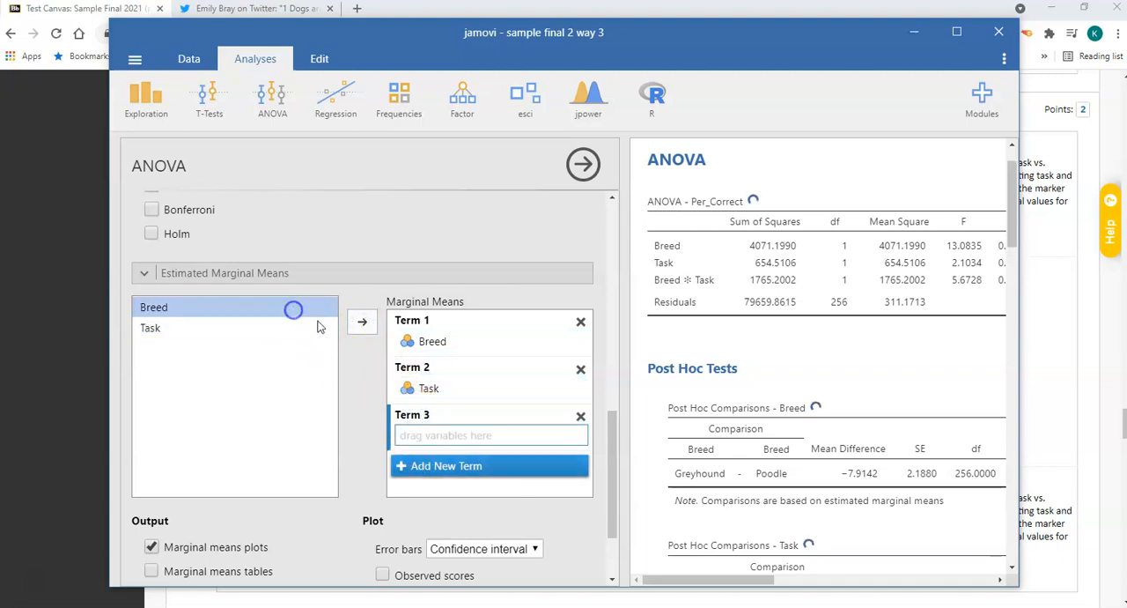
click(359, 324)
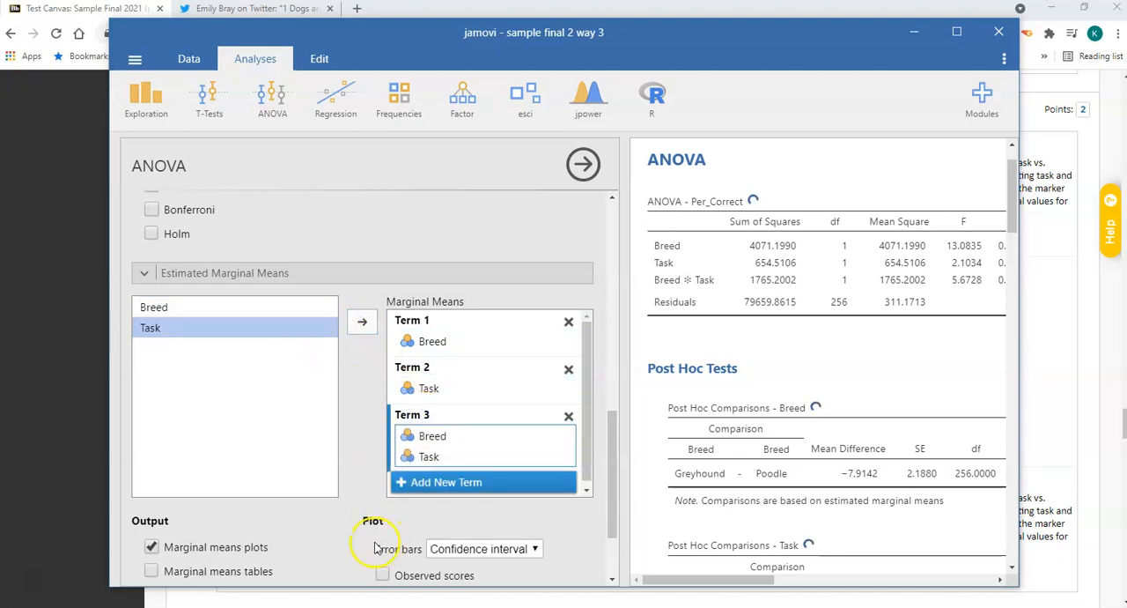
Include marginal means tables in the output, then hide the ANOVA options and widen the results area.
scroll(291, 480, down, 3)
click(150, 462)
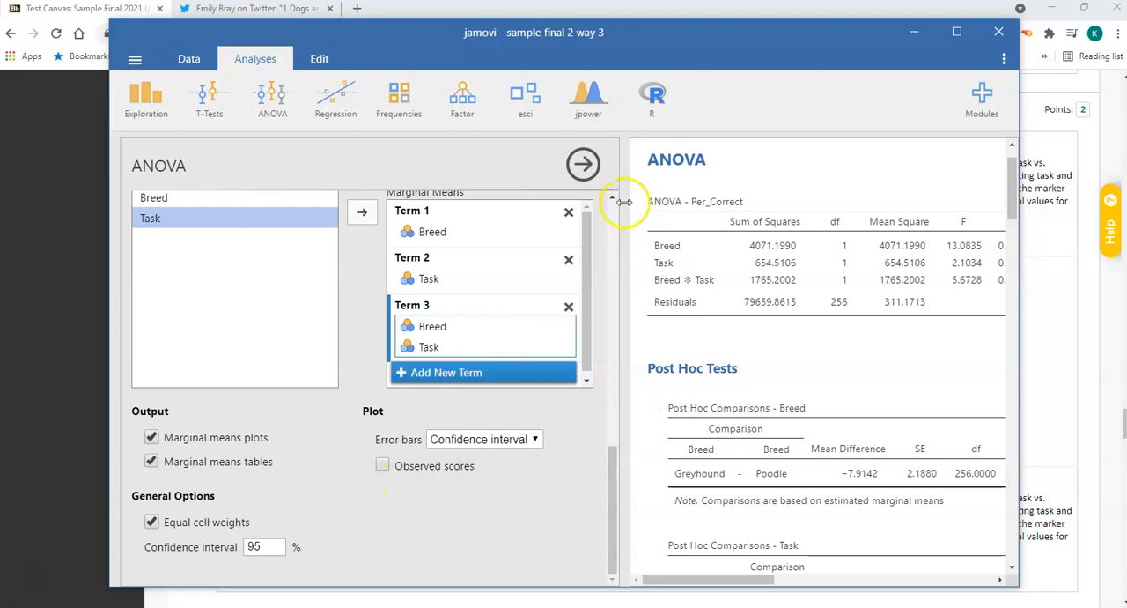
click(583, 164)
drag(621, 183, 166, 140)
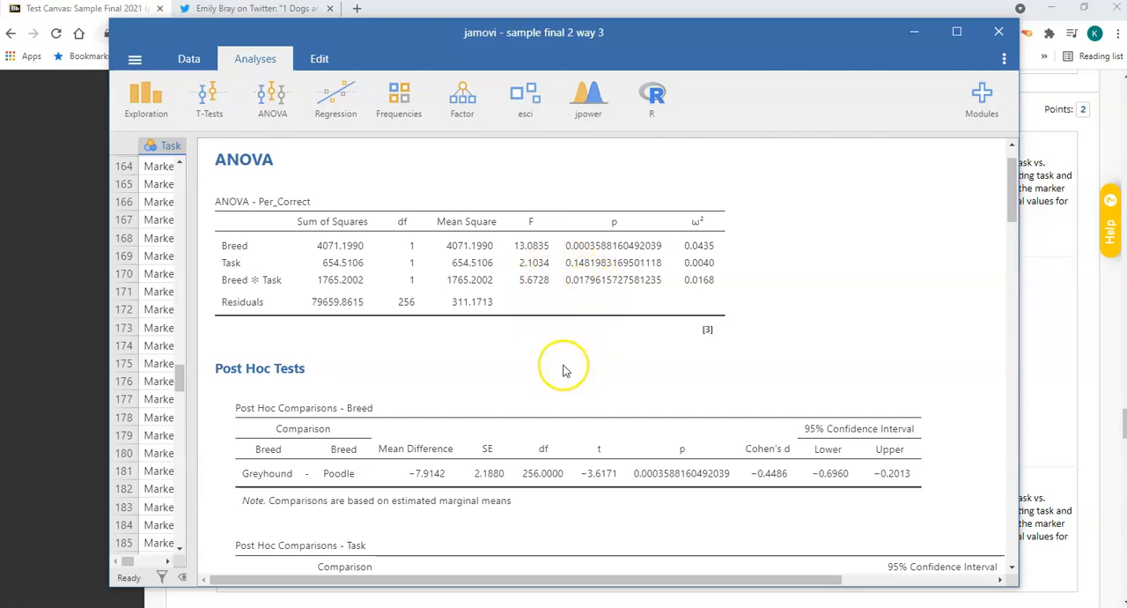
Examine the estimated marginal means plots and tables for Breed, Task and the Breed ✻ Task interaction.
scroll(564, 368, down, 10)
scroll(548, 366, down, 2)
scroll(548, 367, up, 3)
scroll(548, 367, down, 3)
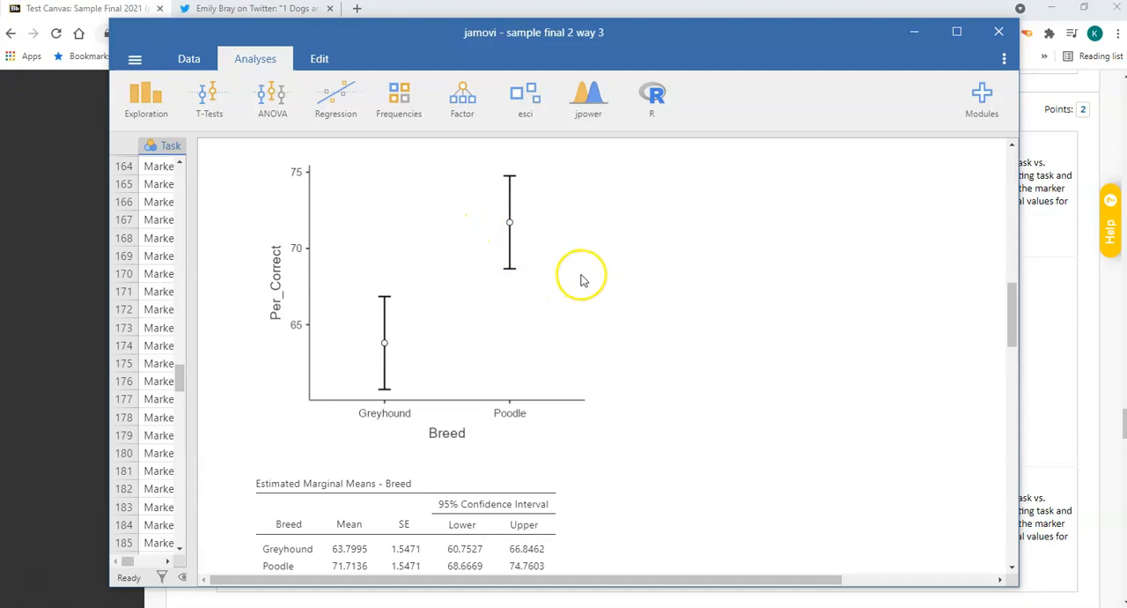
scroll(581, 277, down, 8)
scroll(571, 265, up, 3)
scroll(572, 229, down, 1)
scroll(573, 264, up, 1)
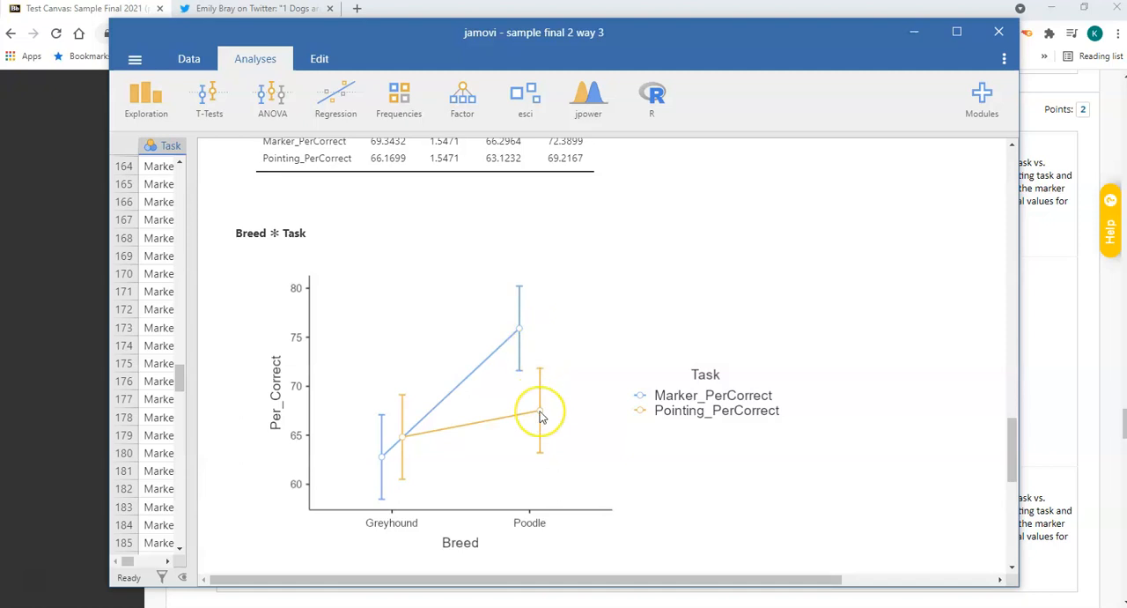
Go back to the post hoc comparisons and widen the jamovi window to show more of the Breed ✻ Task table.
scroll(540, 417, up, 10)
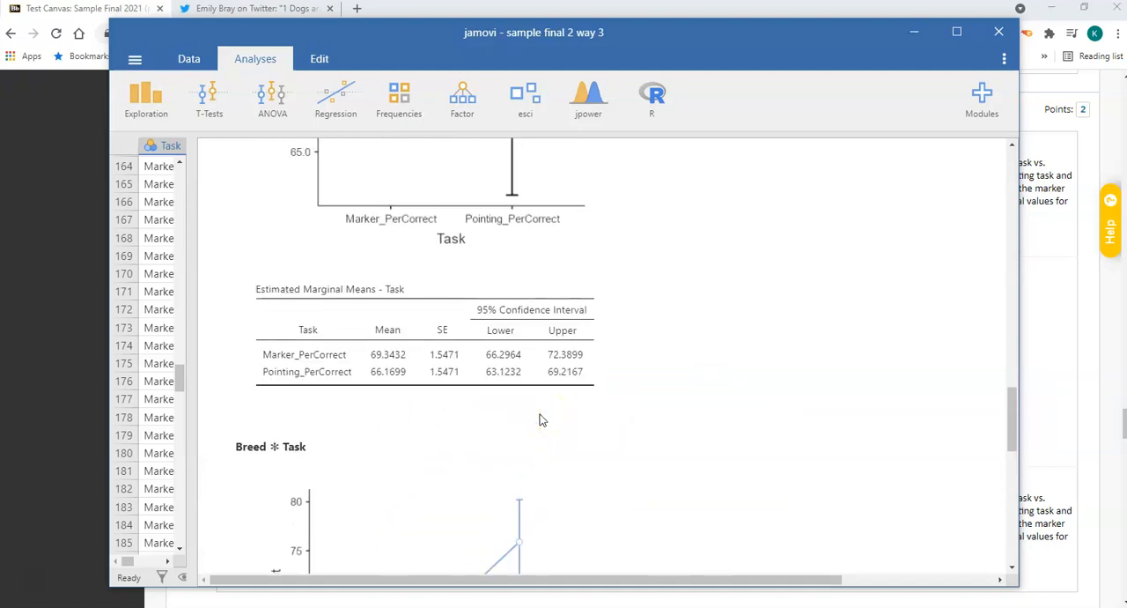
scroll(541, 417, up, 10)
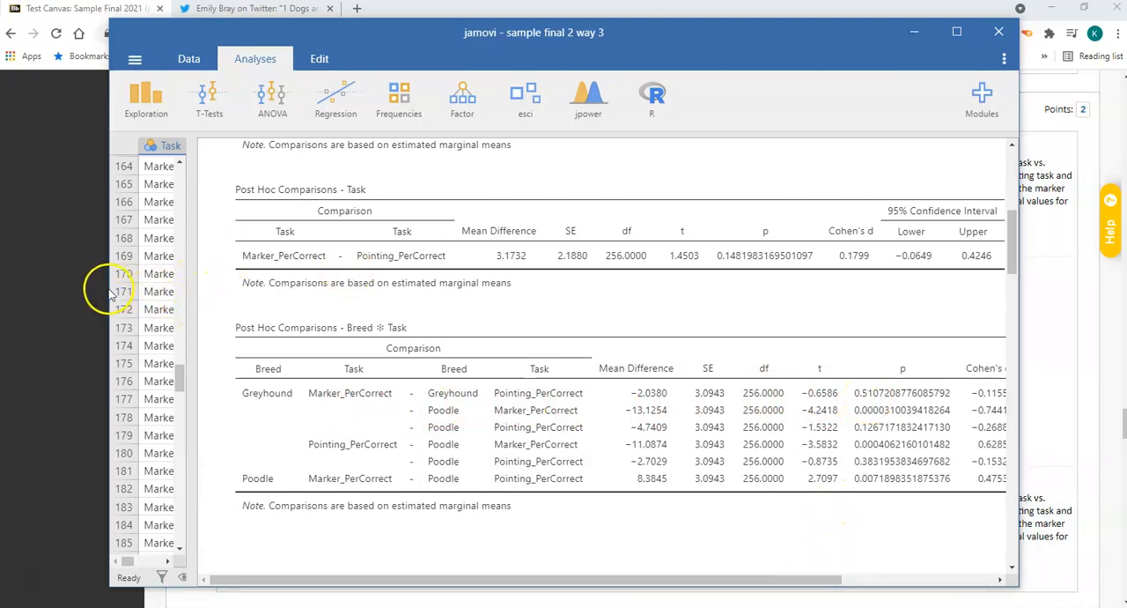
drag(105, 289, 6, 288)
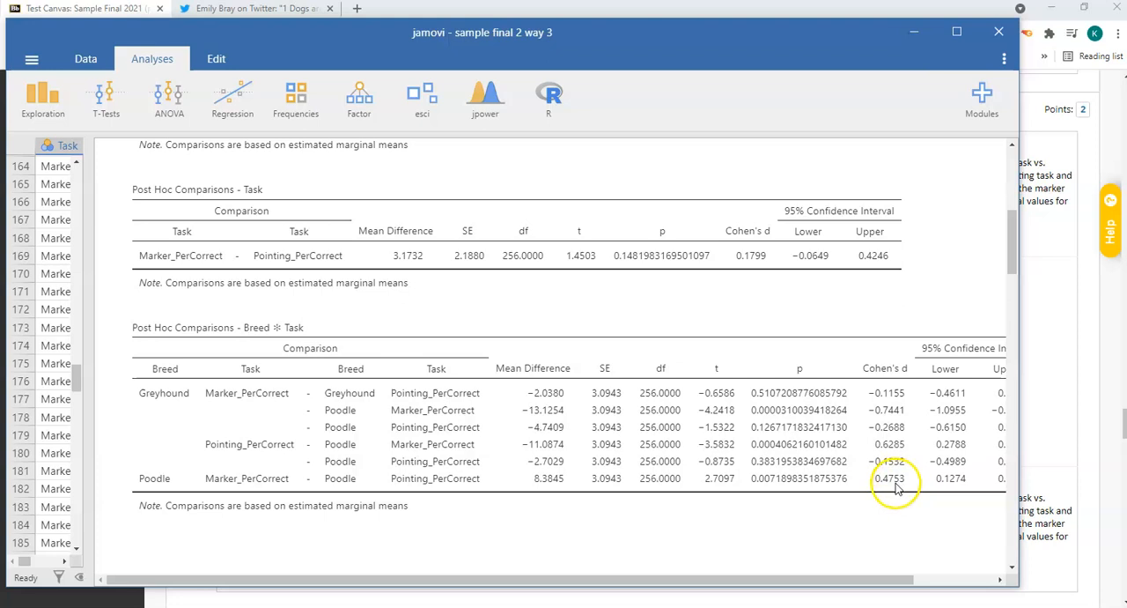
Switch to the Blackboard test and review question 19 on the twoway ANOVA interaction.
click(922, 37)
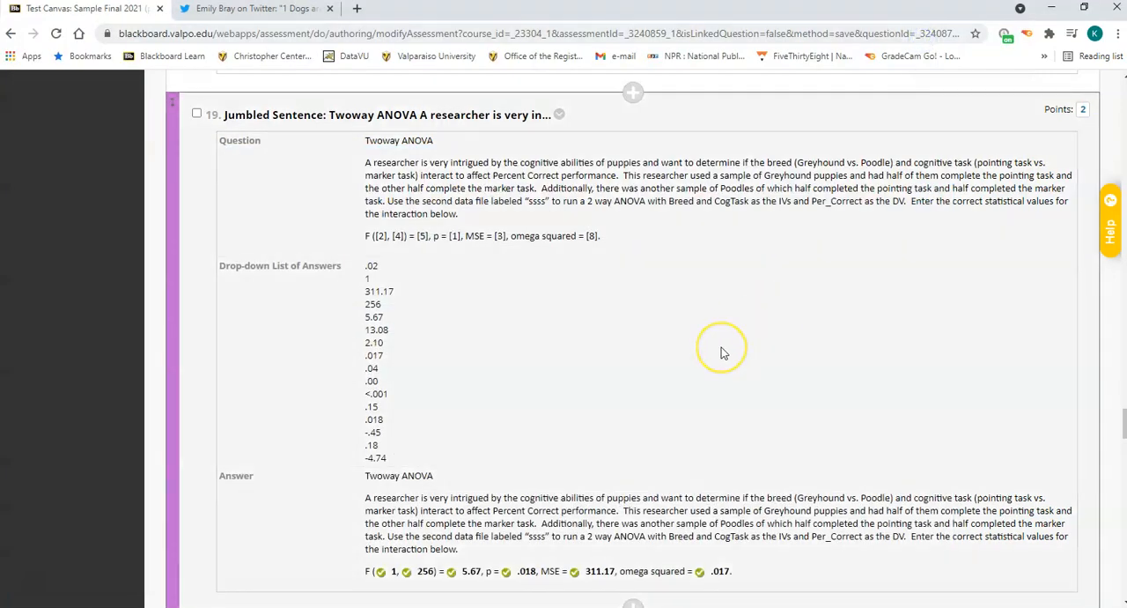
scroll(722, 353, down, 1)
scroll(721, 353, down, 1)
scroll(721, 353, up, 1)
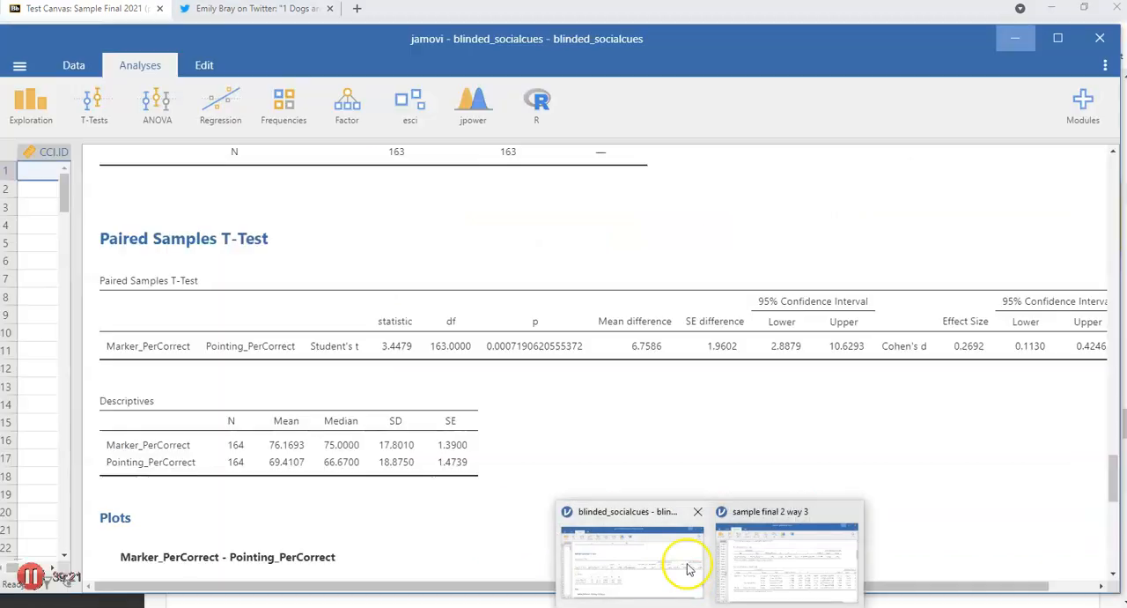
click(684, 562)
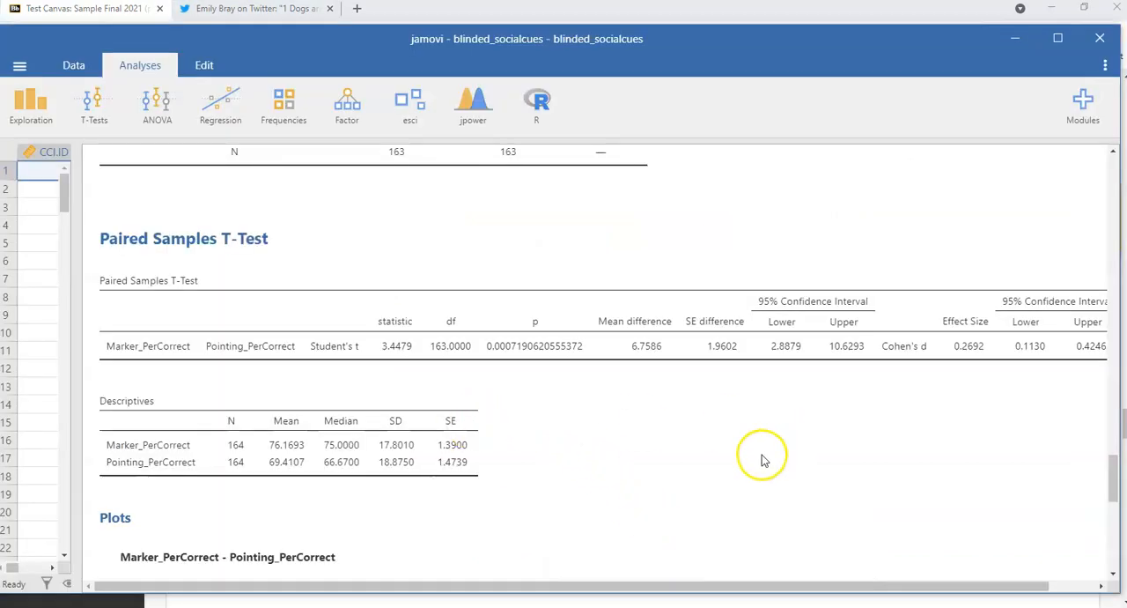
scroll(760, 456, down, 3)
click(1013, 53)
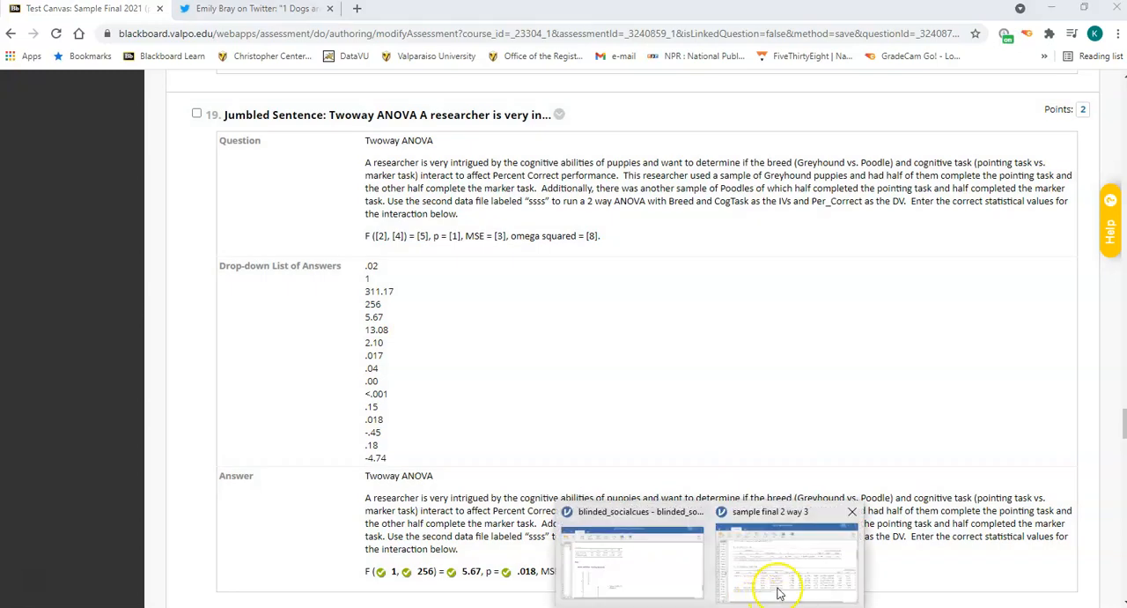
Check the Breed ✻ Task row of the ANOVA table in sample final 2 way 3, then return to the Blackboard test.
click(778, 581)
scroll(560, 451, up, 10)
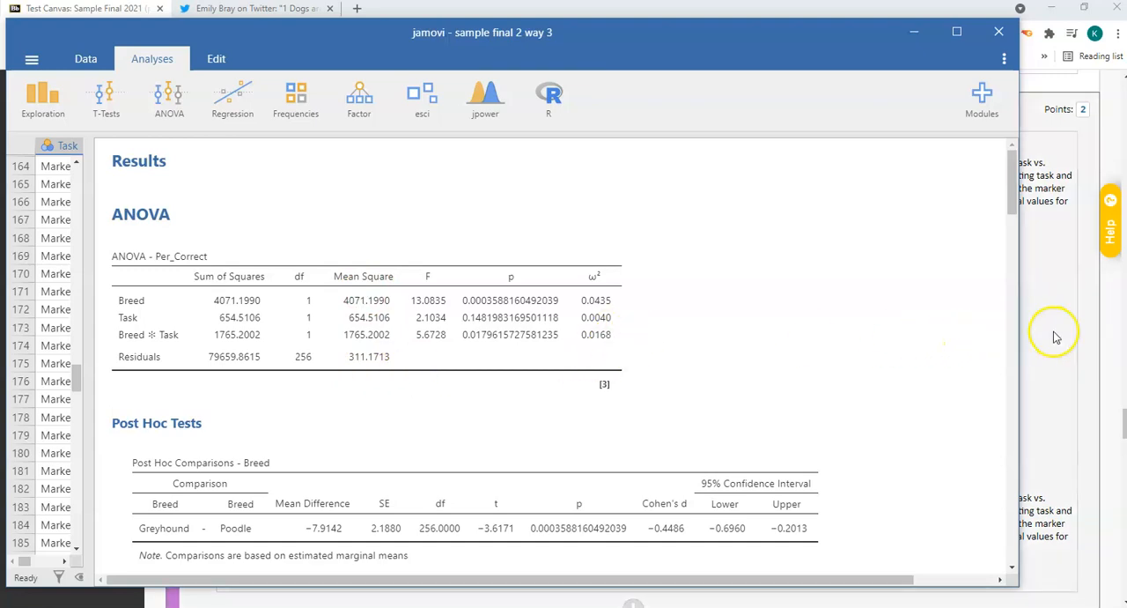
click(914, 32)
Review questions 20 and 21 on interpreting the interaction effect and the main effect of breed.
scroll(654, 491, down, 5)
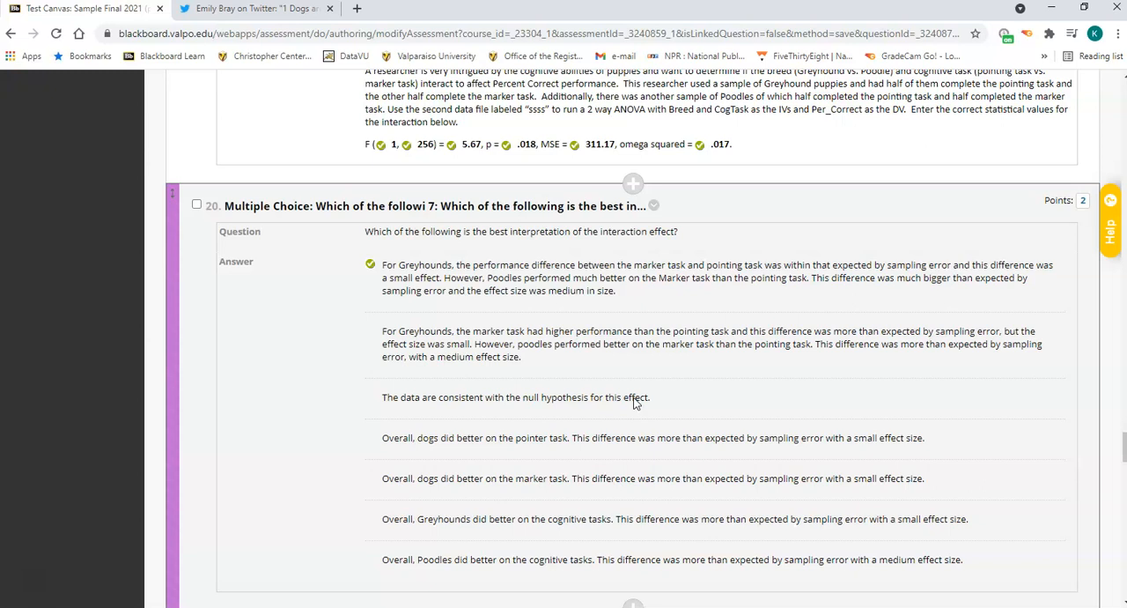
scroll(636, 402, down, 4)
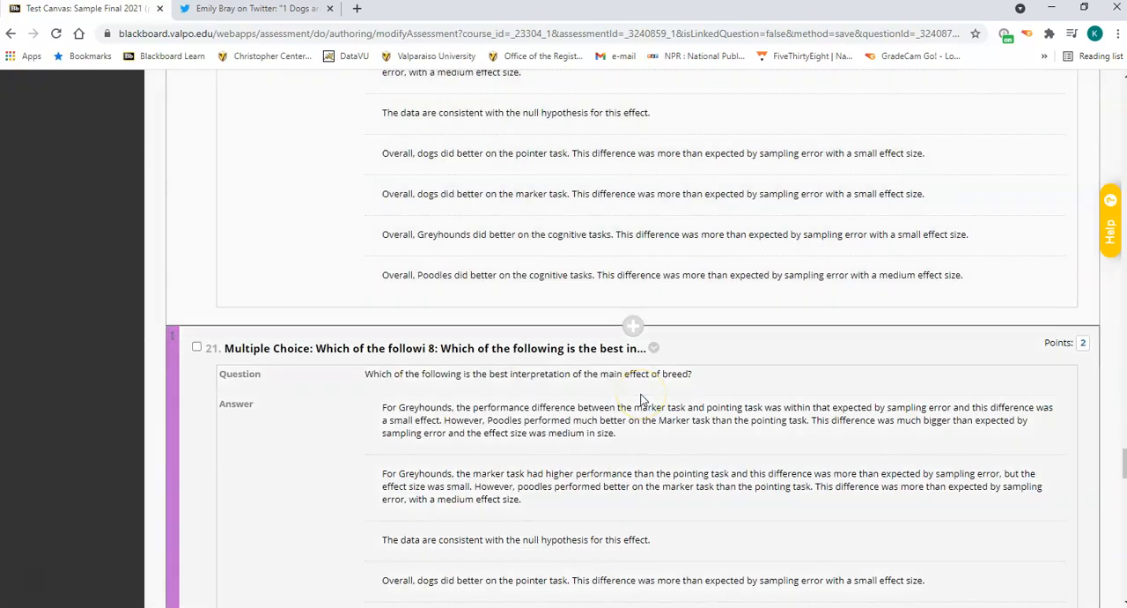
scroll(642, 401, down, 1)
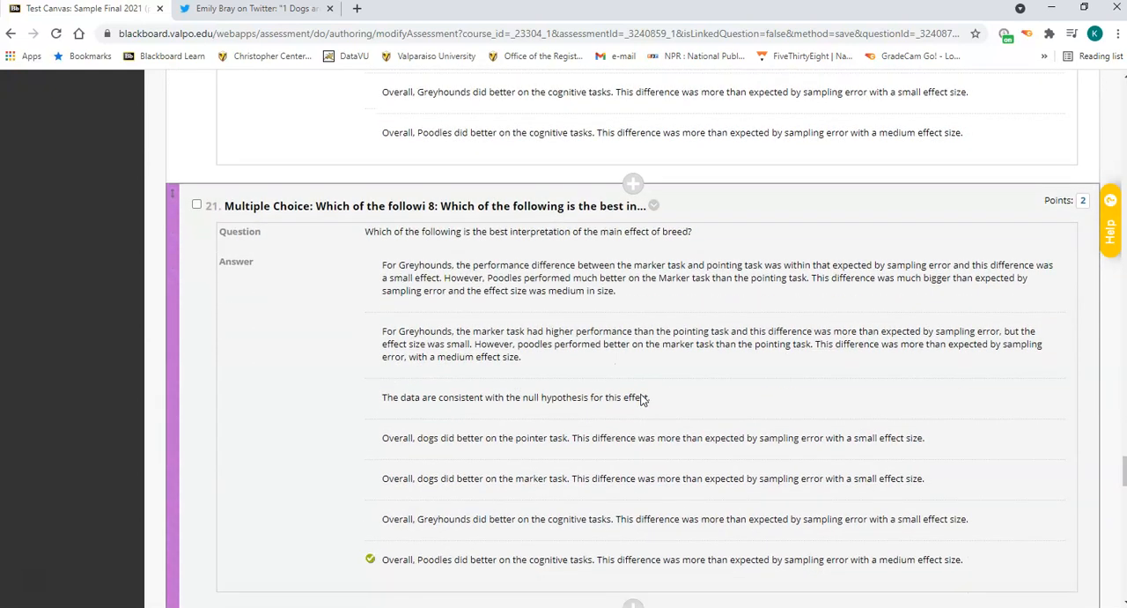
scroll(642, 401, down, 1)
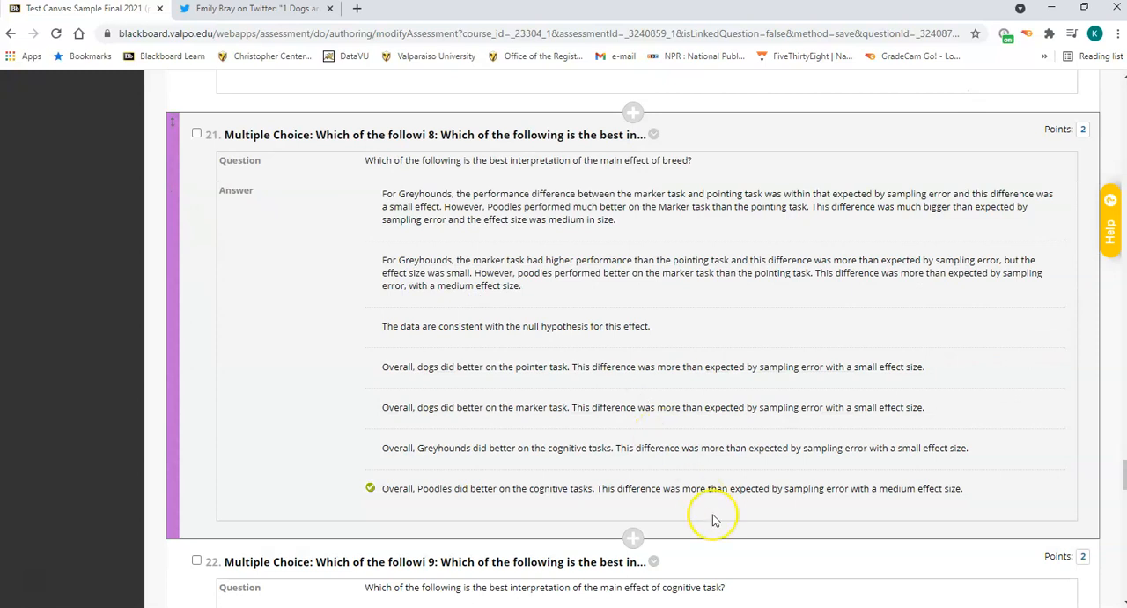
Switch to sample final 2 way 3 in jamovi and examine the Breed effect in the ANOVA table, post hoc comparisons and marginal means plot.
click(710, 606)
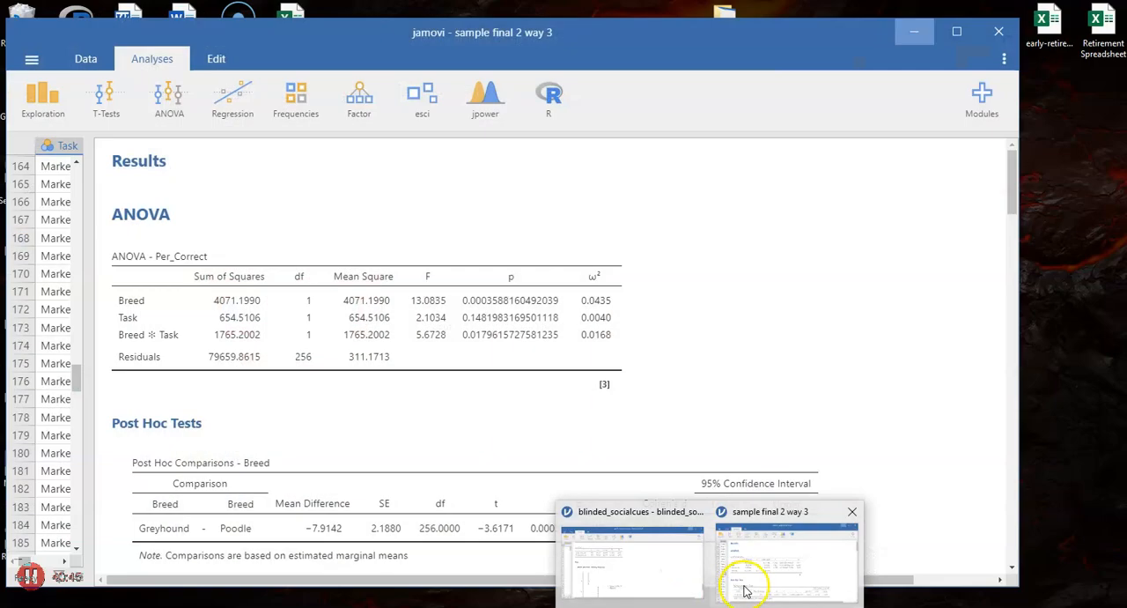
click(738, 568)
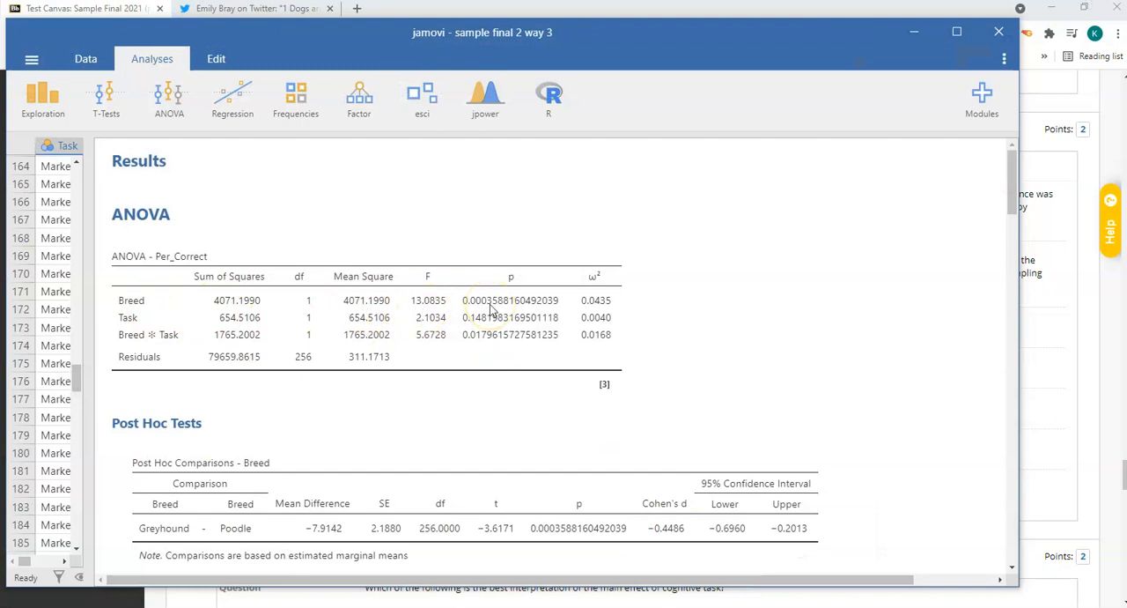
scroll(504, 427, down, 1)
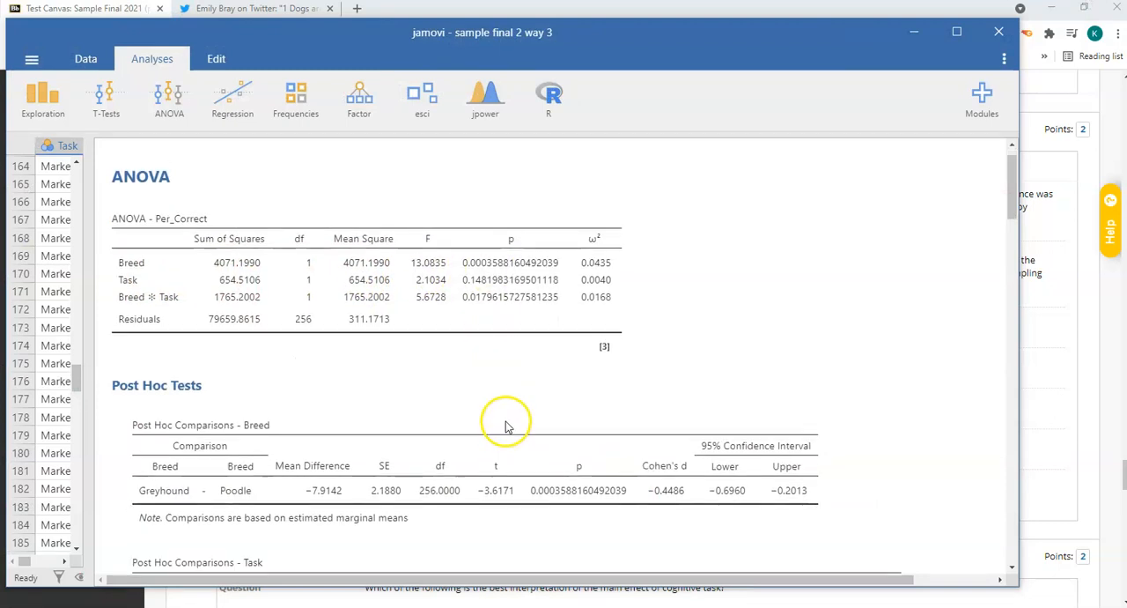
scroll(504, 424, up, 1)
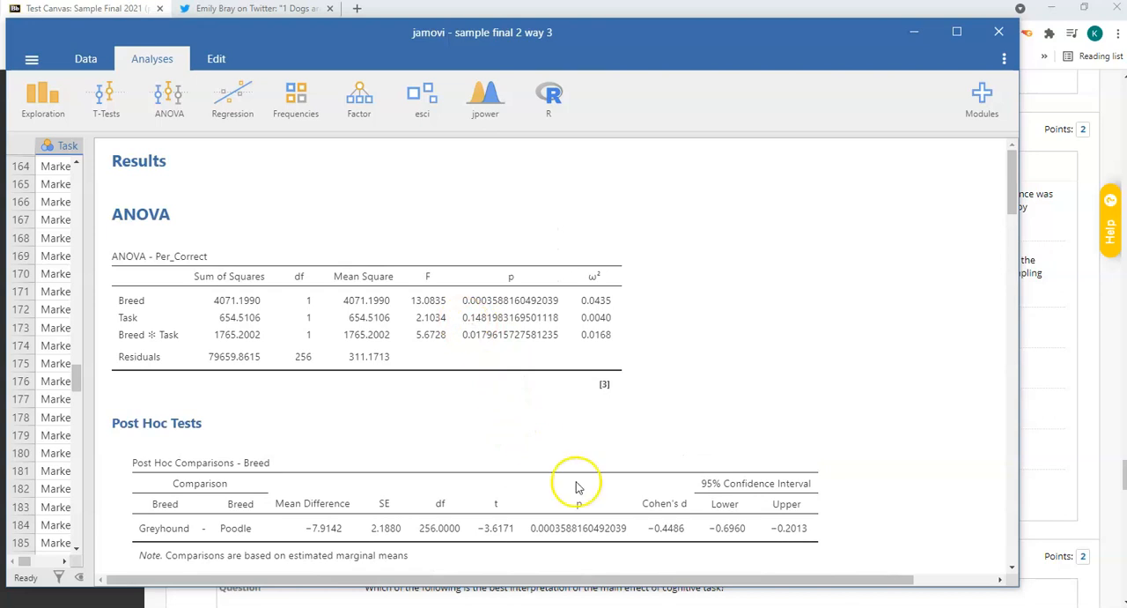
scroll(568, 477, down, 5)
scroll(557, 476, down, 7)
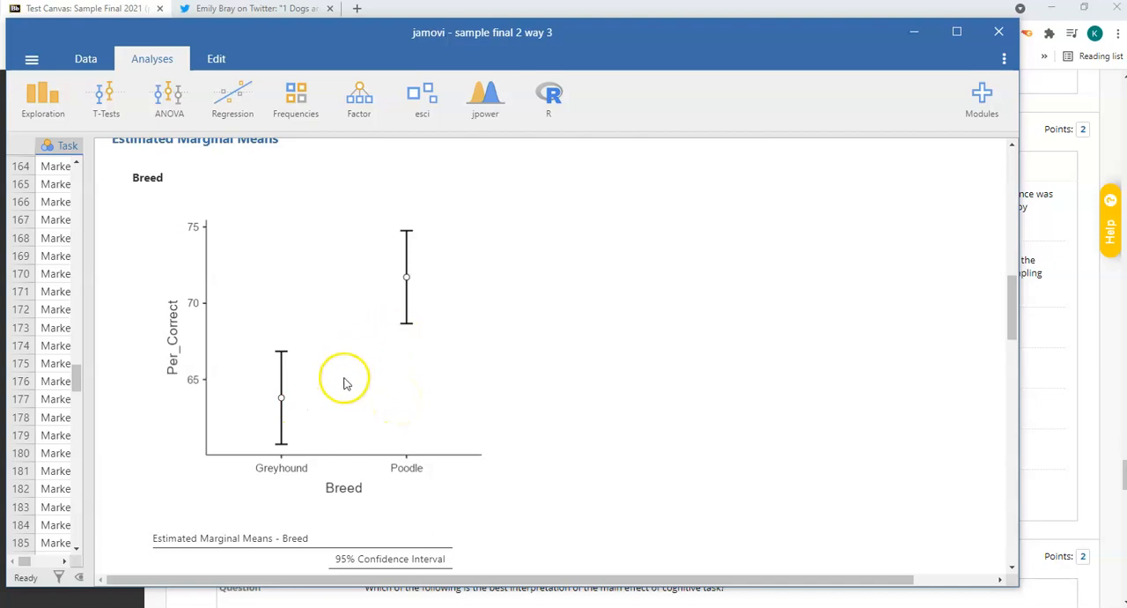
scroll(524, 471, up, 3)
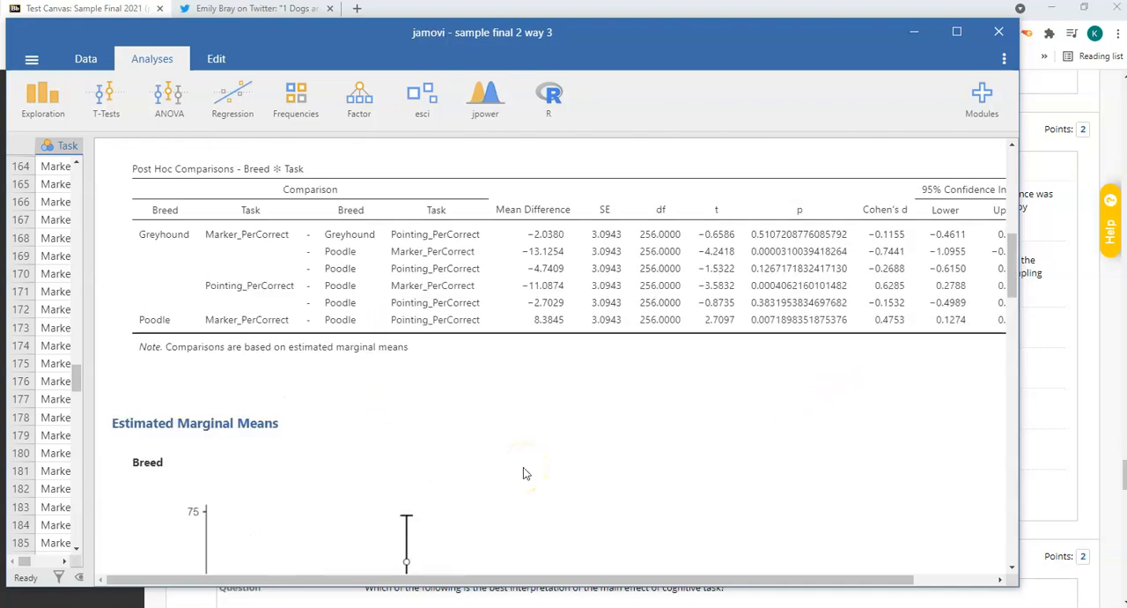
scroll(524, 473, up, 4)
scroll(520, 473, down, 4)
scroll(518, 475, up, 5)
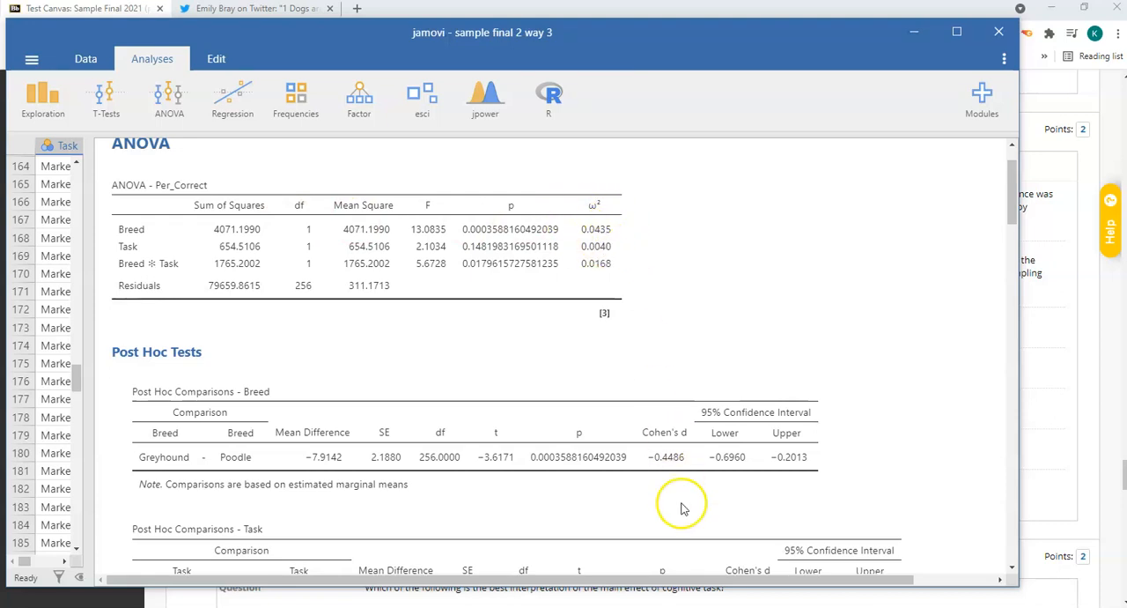
scroll(662, 489, down, 3)
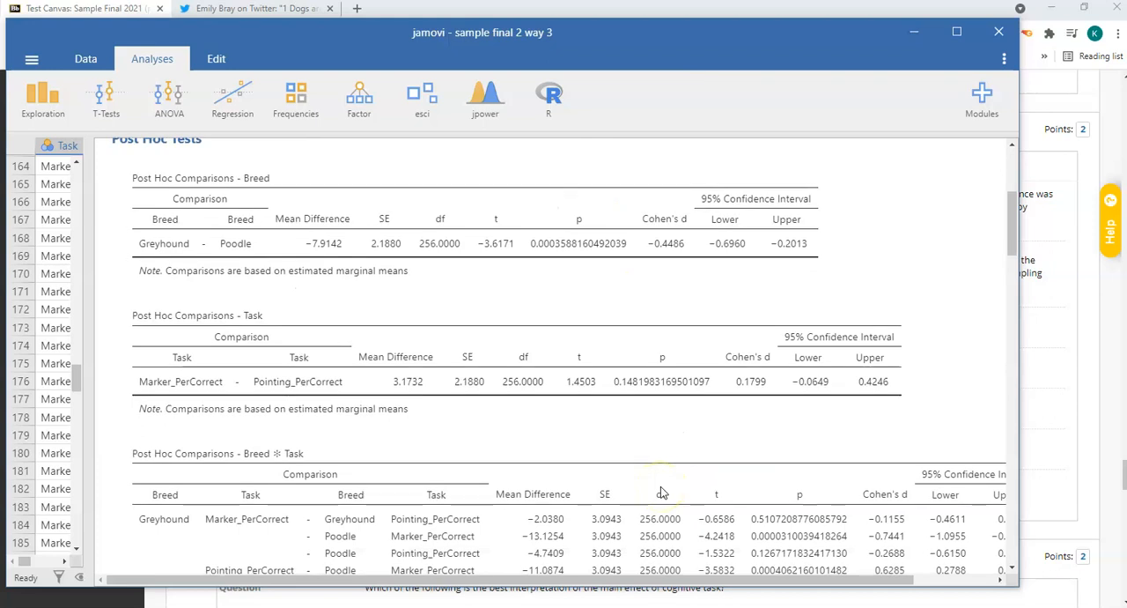
scroll(660, 487, down, 8)
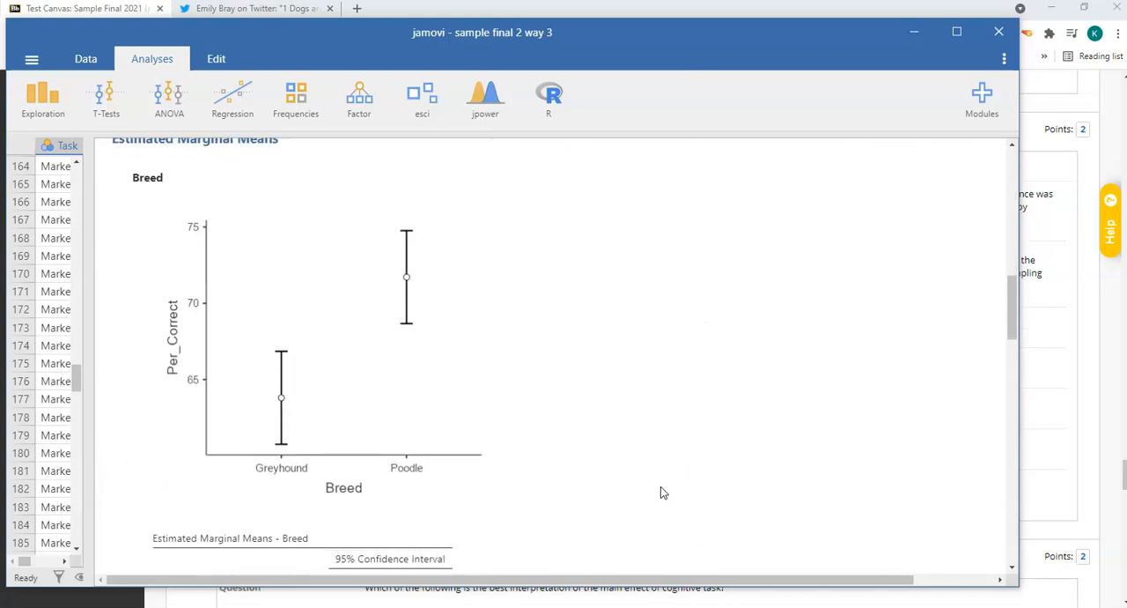
Return to the Blackboard test and read question 22 on the main effect of cognitive task.
click(916, 32)
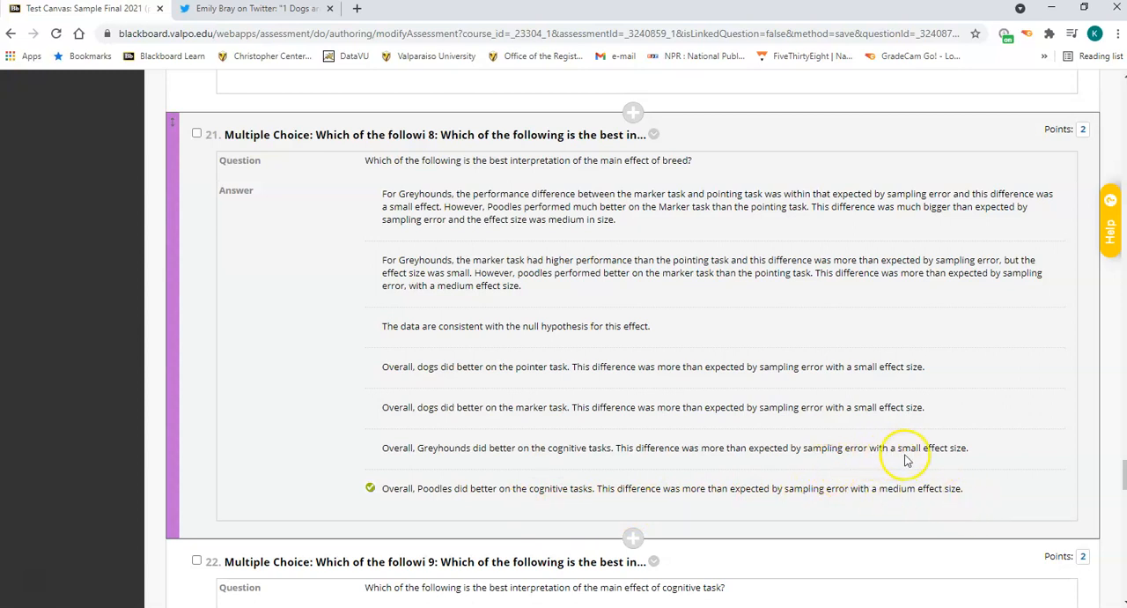
scroll(907, 459, down, 1)
scroll(907, 459, down, 5)
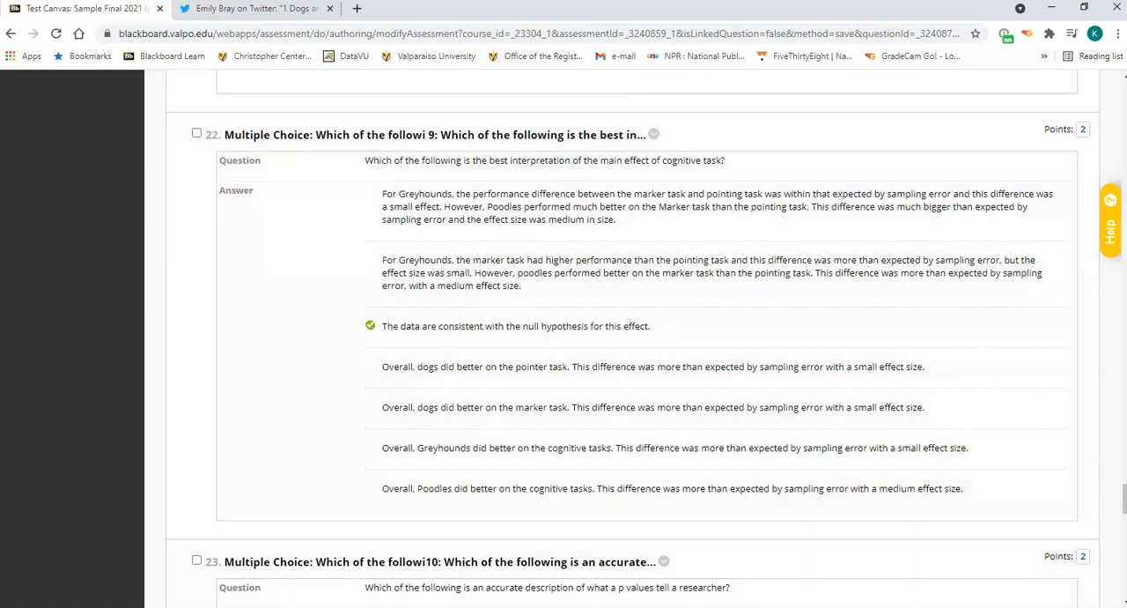
Switch to sample final 2 way 3 in jamovi and examine the Task row of the ANOVA table and the Task marginal means plot.
mouse_move(678, 599)
click(746, 596)
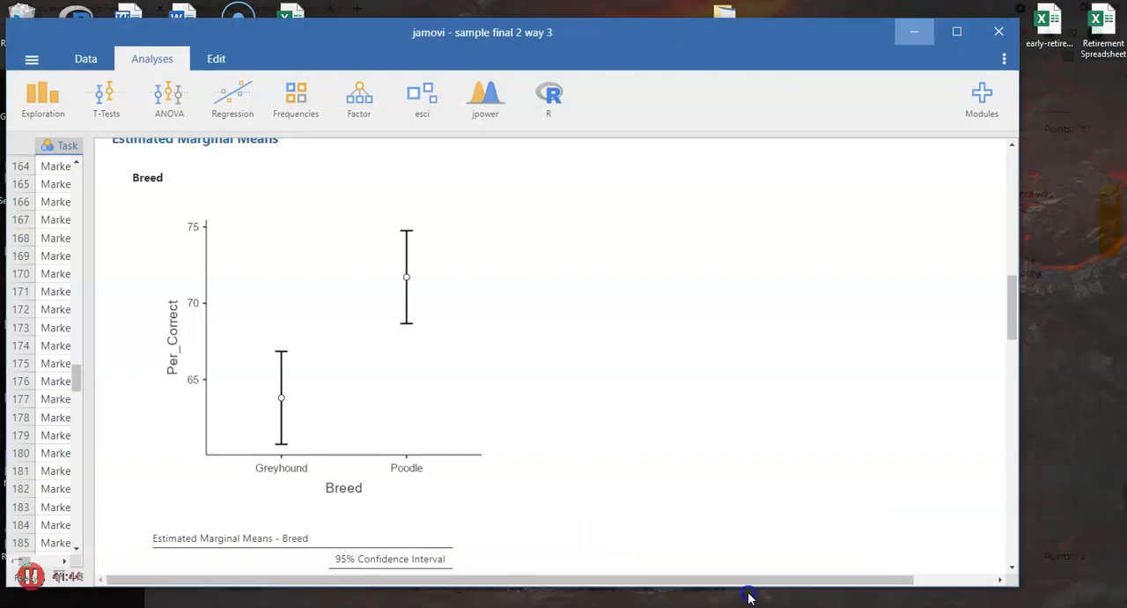
scroll(606, 414, up, 10)
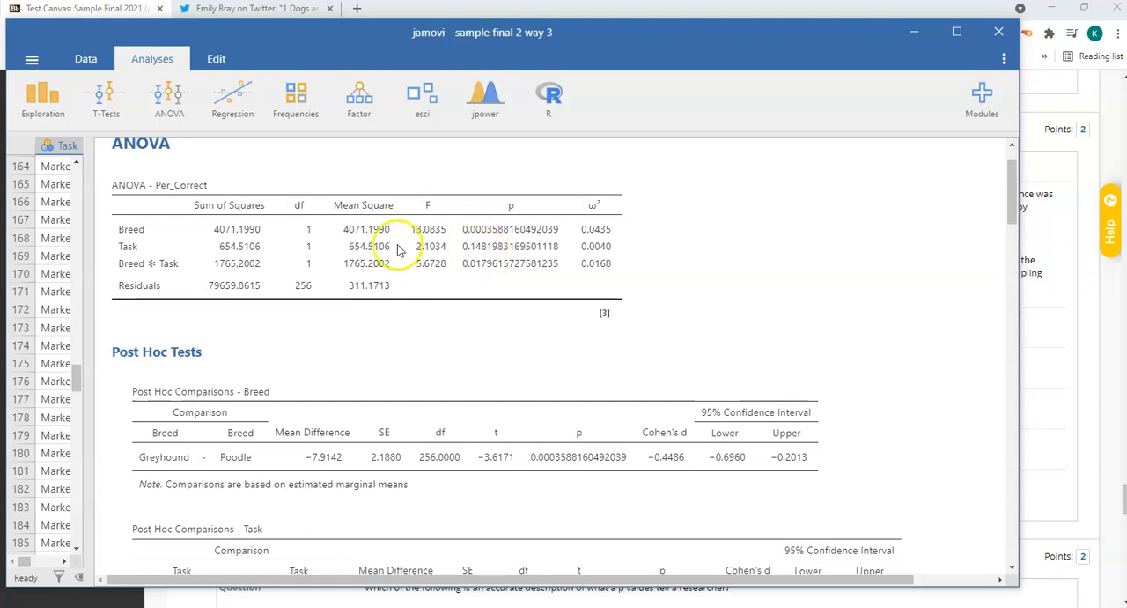
scroll(571, 411, down, 10)
scroll(588, 430, down, 5)
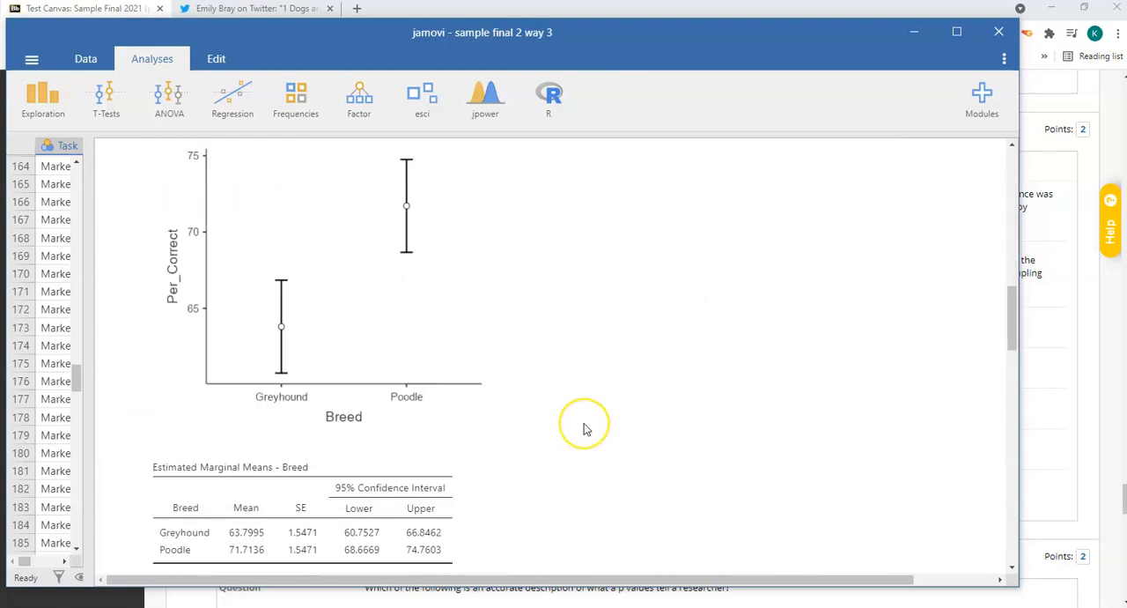
scroll(586, 429, down, 5)
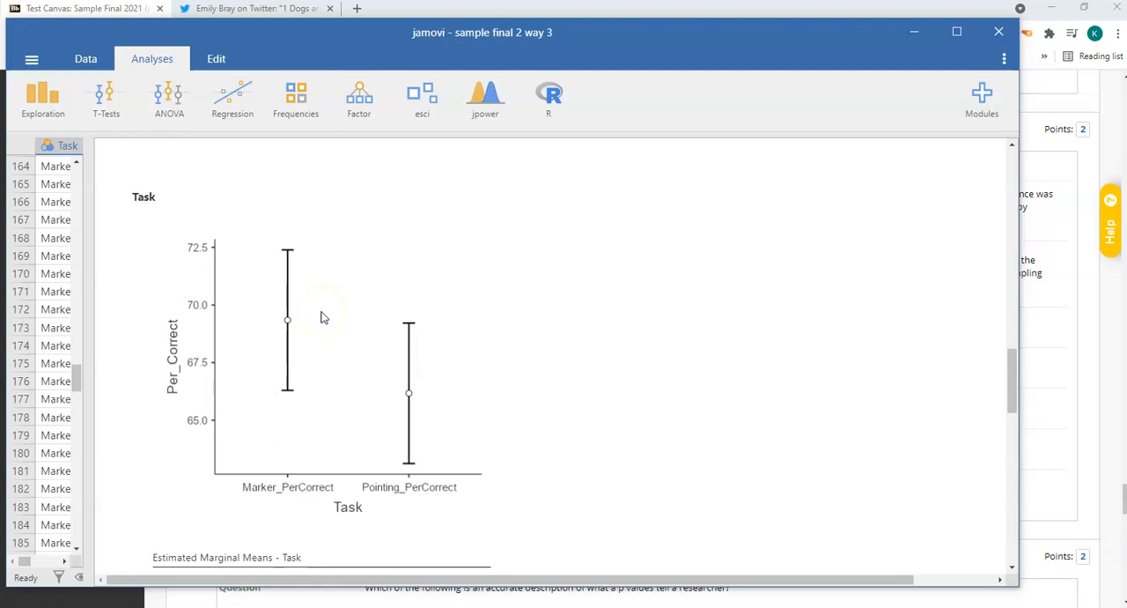
Recheck the ANOVA table and the Task post hoc comparison, then return to the Blackboard test.
scroll(503, 317, up, 10)
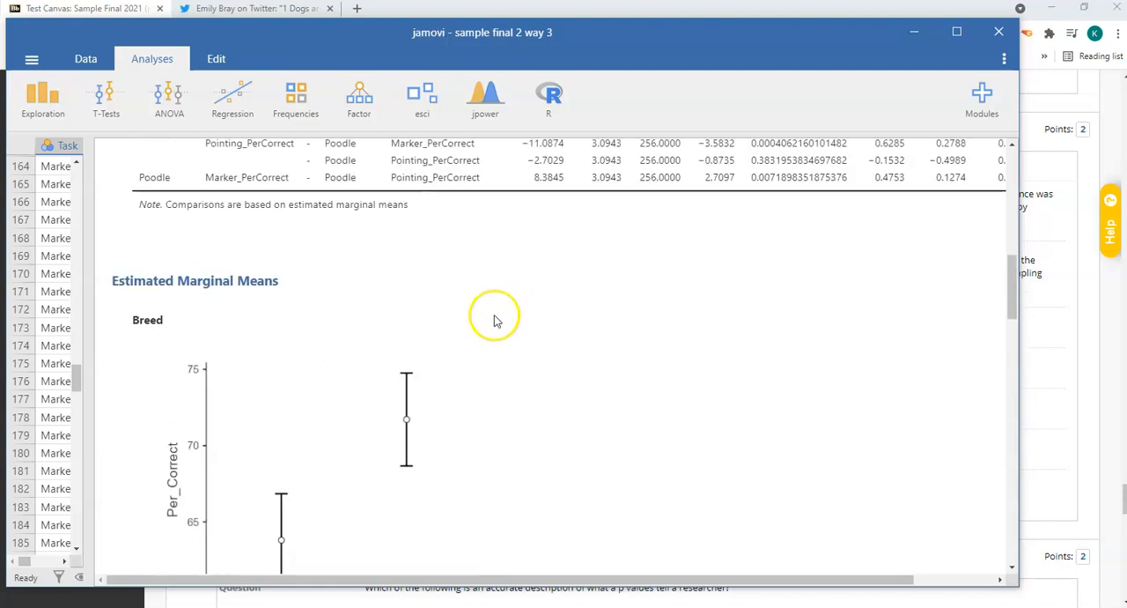
scroll(494, 322, up, 5)
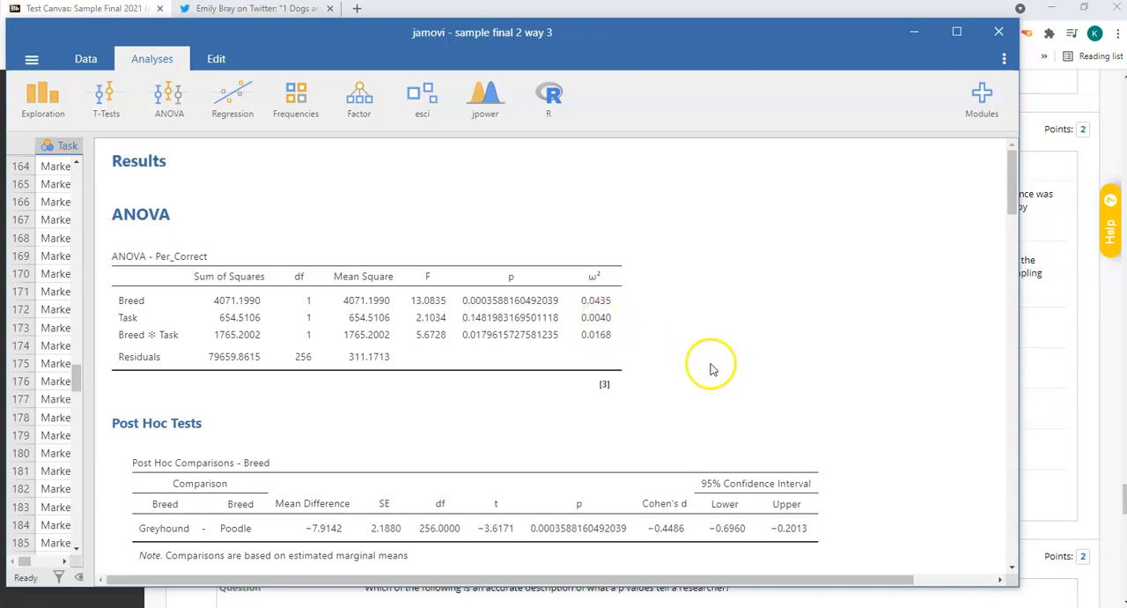
scroll(691, 403, down, 2)
scroll(696, 407, down, 3)
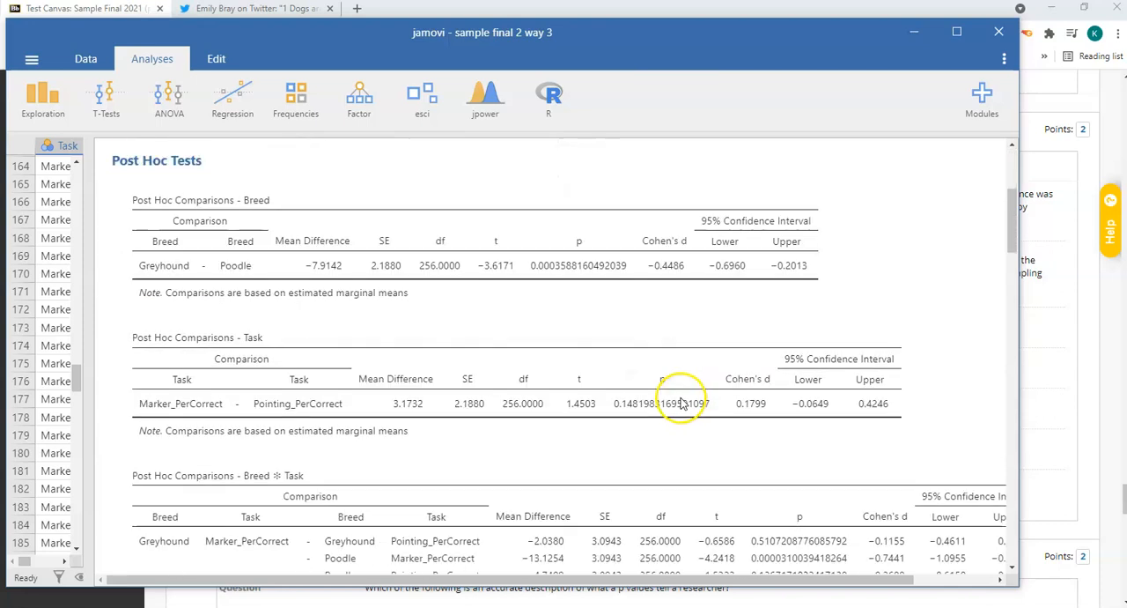
click(916, 35)
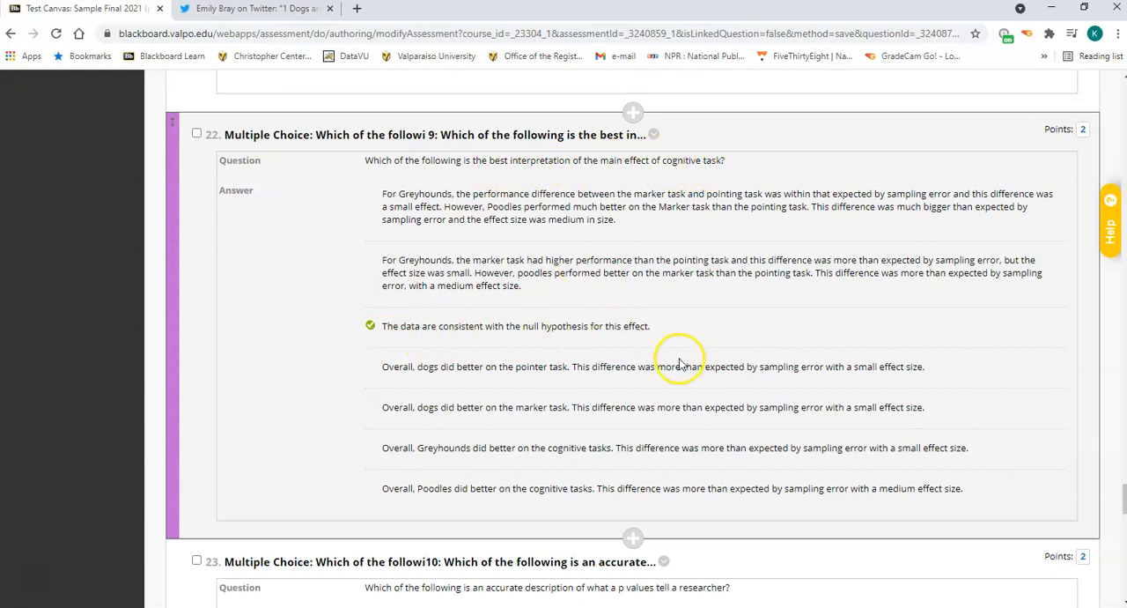
Review questions 23 to 25 on what p values, 95% CIs and effect sizes tell a researcher.
scroll(681, 361, down, 3)
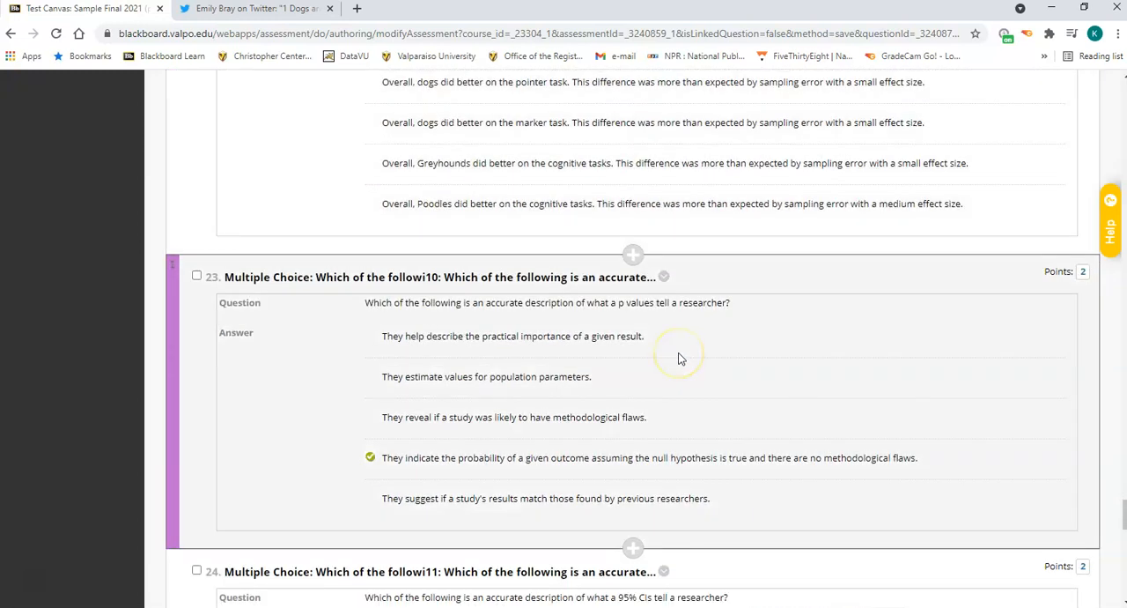
scroll(678, 357, down, 1)
scroll(680, 351, down, 1)
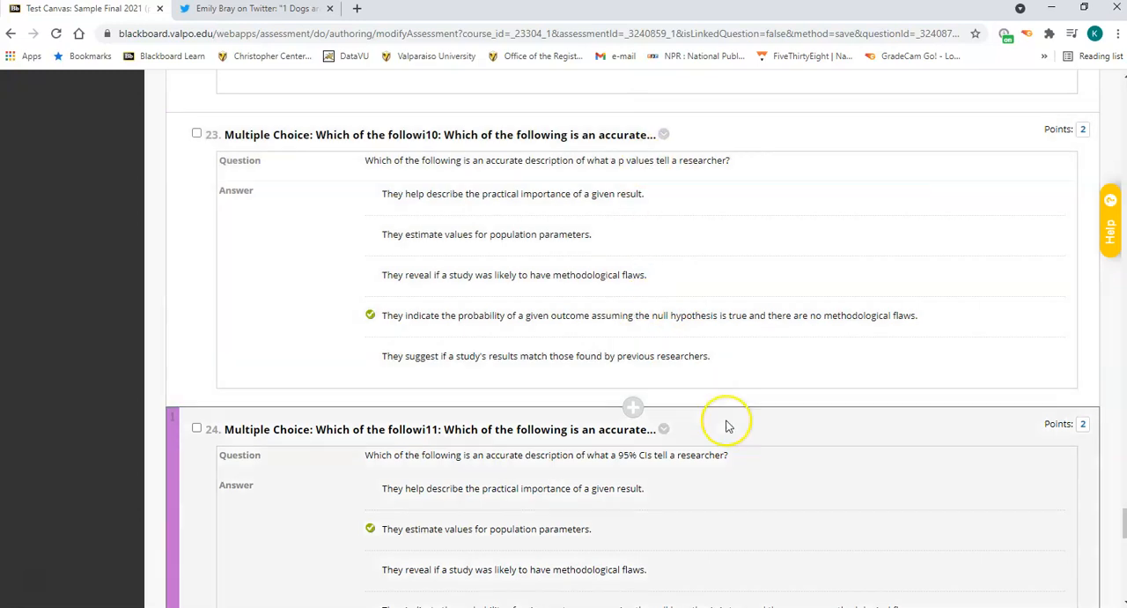
scroll(722, 423, down, 2)
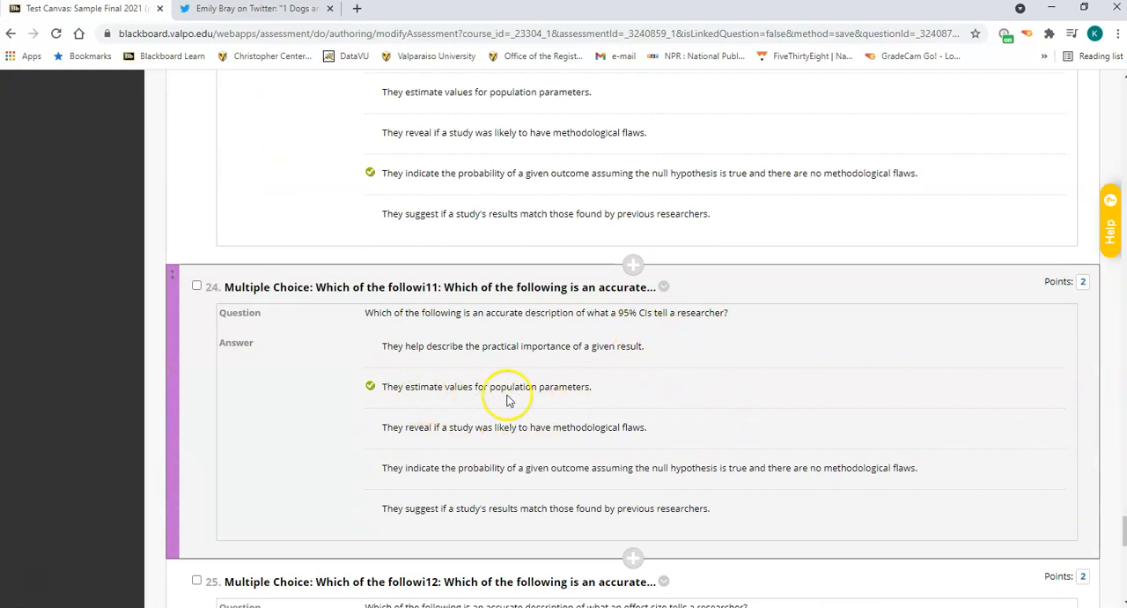
scroll(725, 421, down, 5)
scroll(704, 414, up, 1)
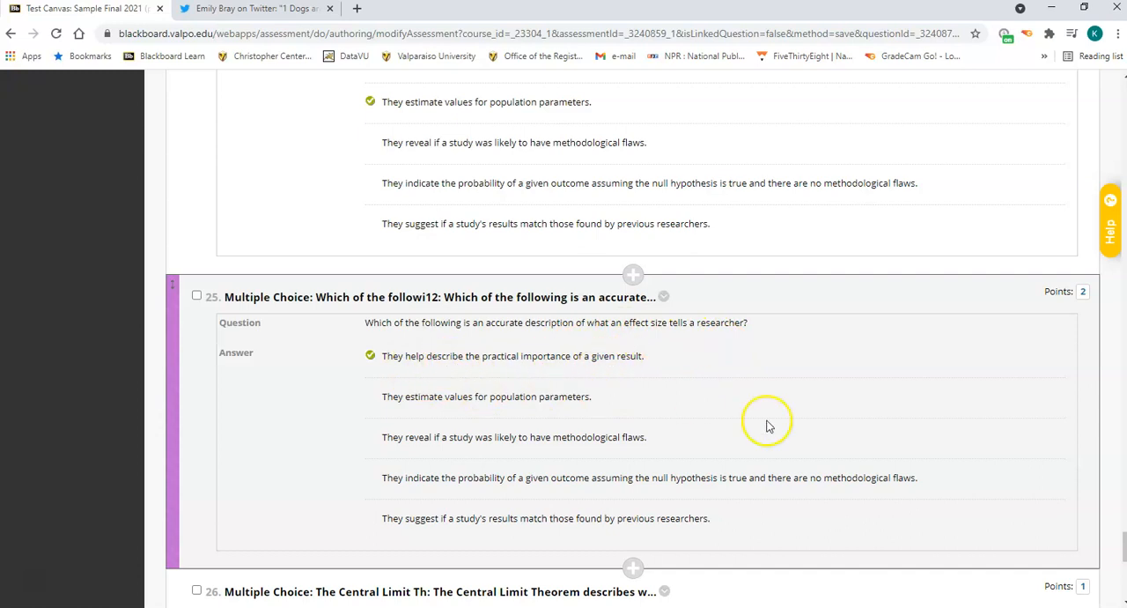
Review questions 26 and 27 on the Central Limit Theorem and the distribution of sample means.
scroll(767, 423, down, 2)
scroll(767, 423, up, 2)
scroll(625, 365, down, 3)
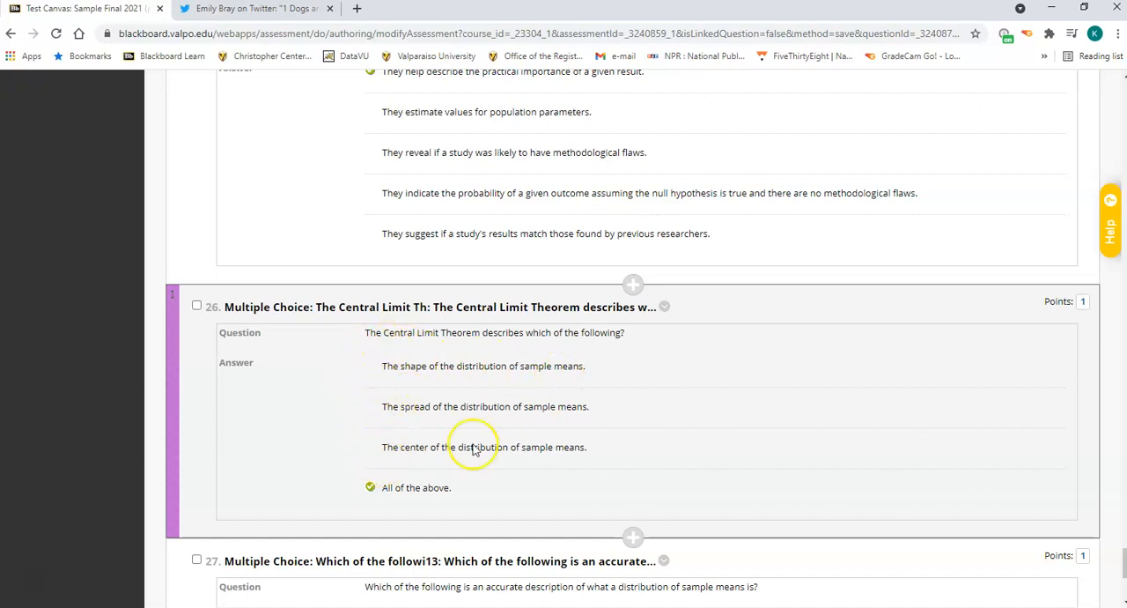
scroll(579, 491, down, 3)
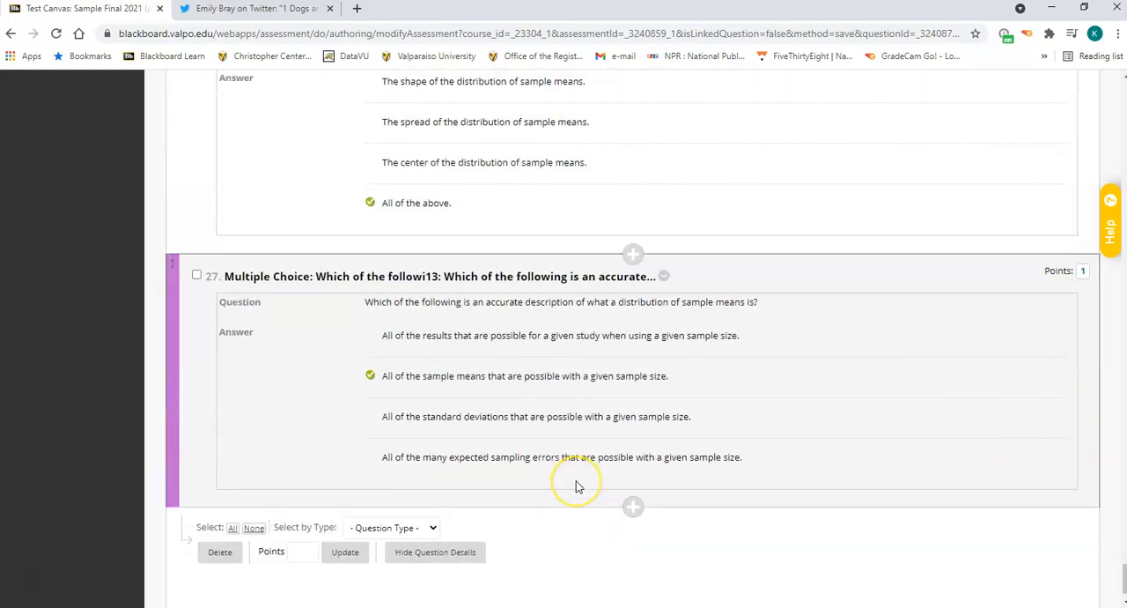